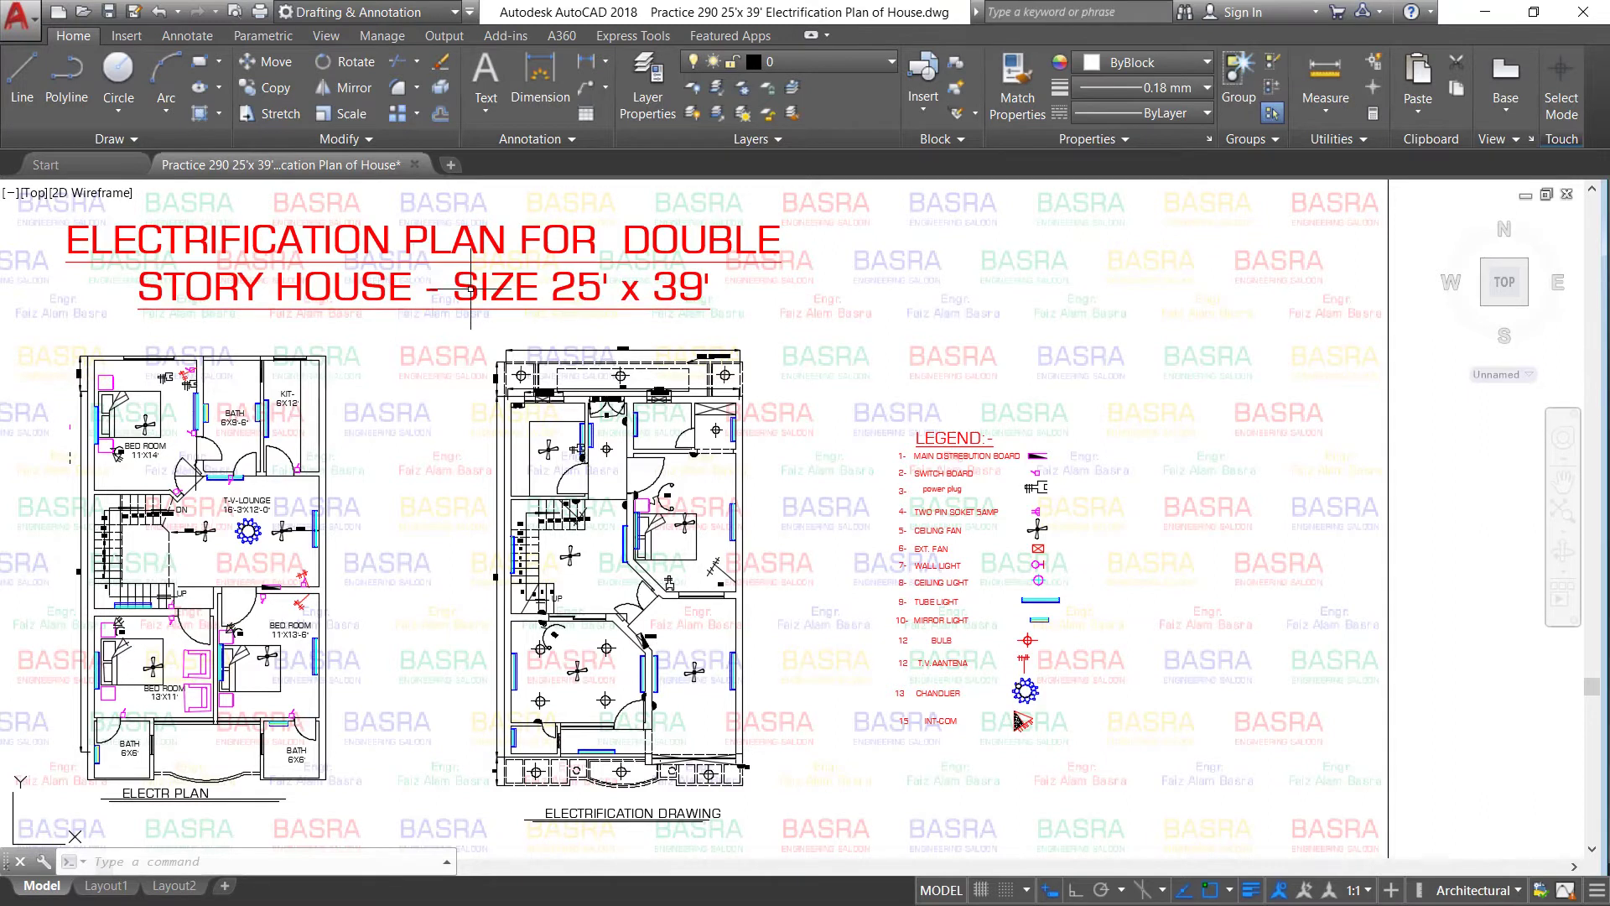
Edit the '15' beside INT-COM in the legend to read 14, then end TEXTEDIT
{"action": "scroll", "coordinate": [501, 294], "scroll_direction": "down", "scroll_amount": 2}
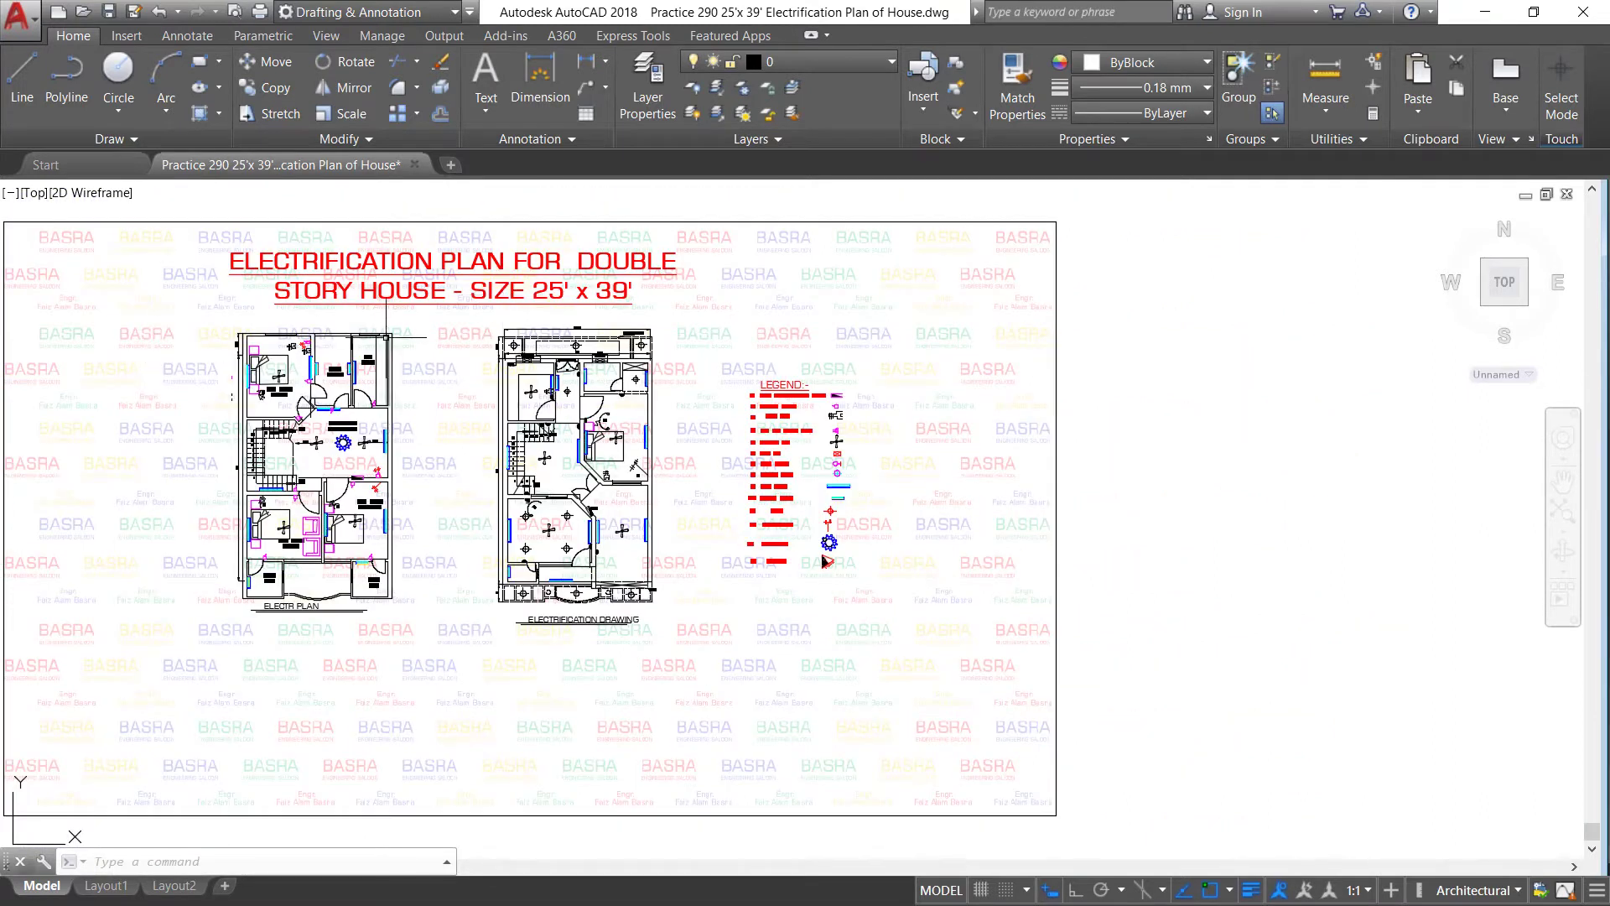
{"action": "scroll", "coordinate": [410, 314], "scroll_direction": "up", "scroll_amount": 2}
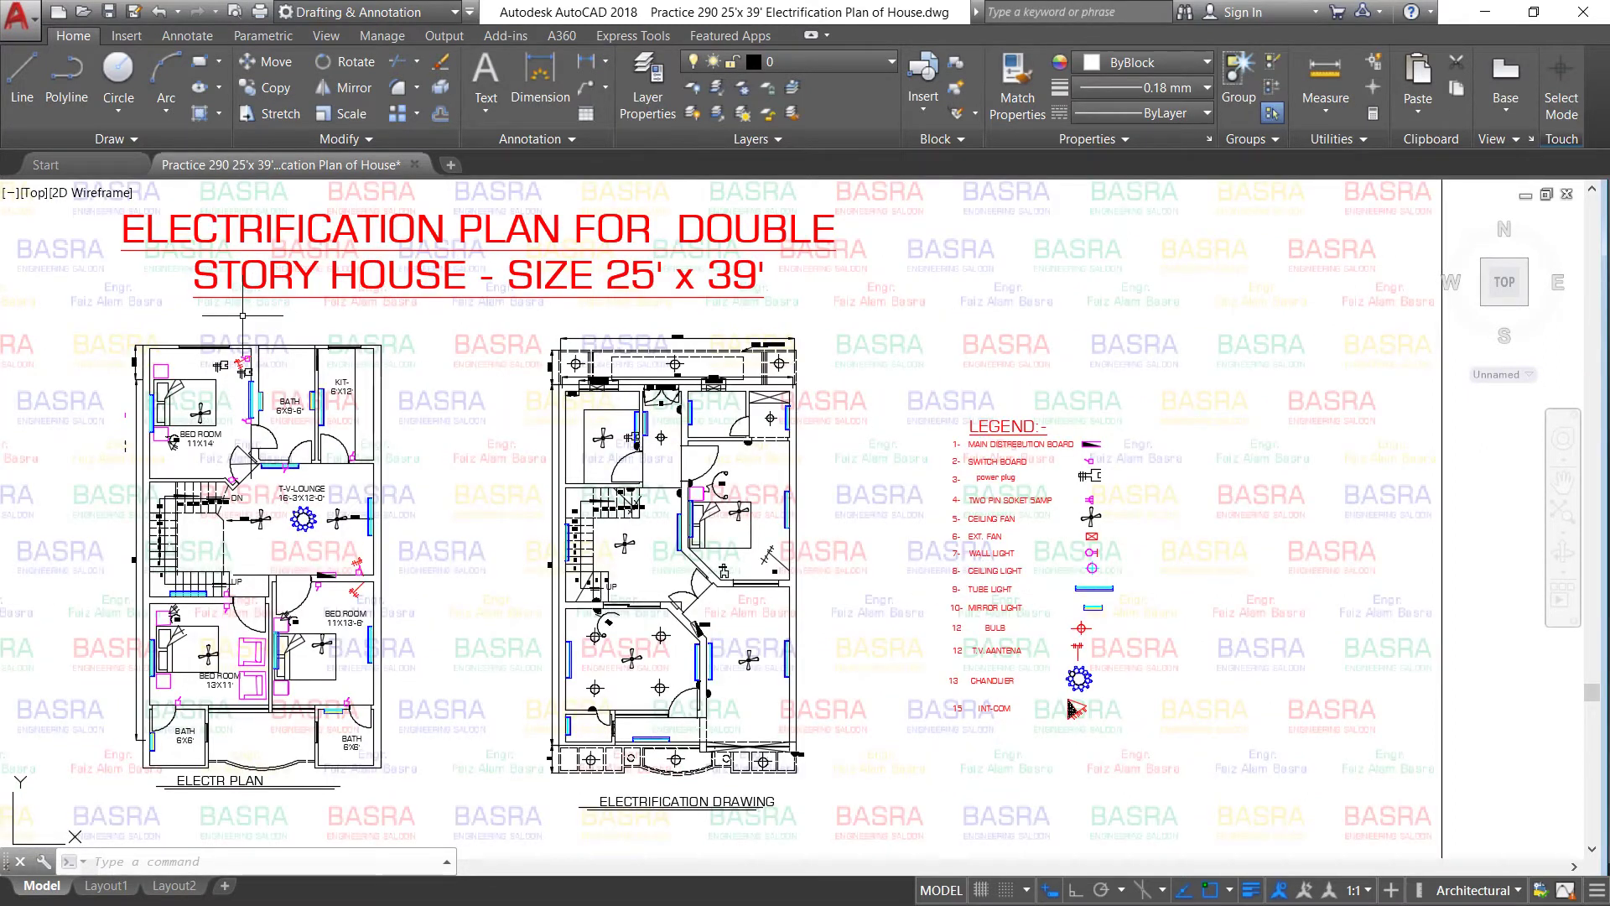
{"action": "scroll", "coordinate": [200, 312], "scroll_direction": "down", "scroll_amount": 2}
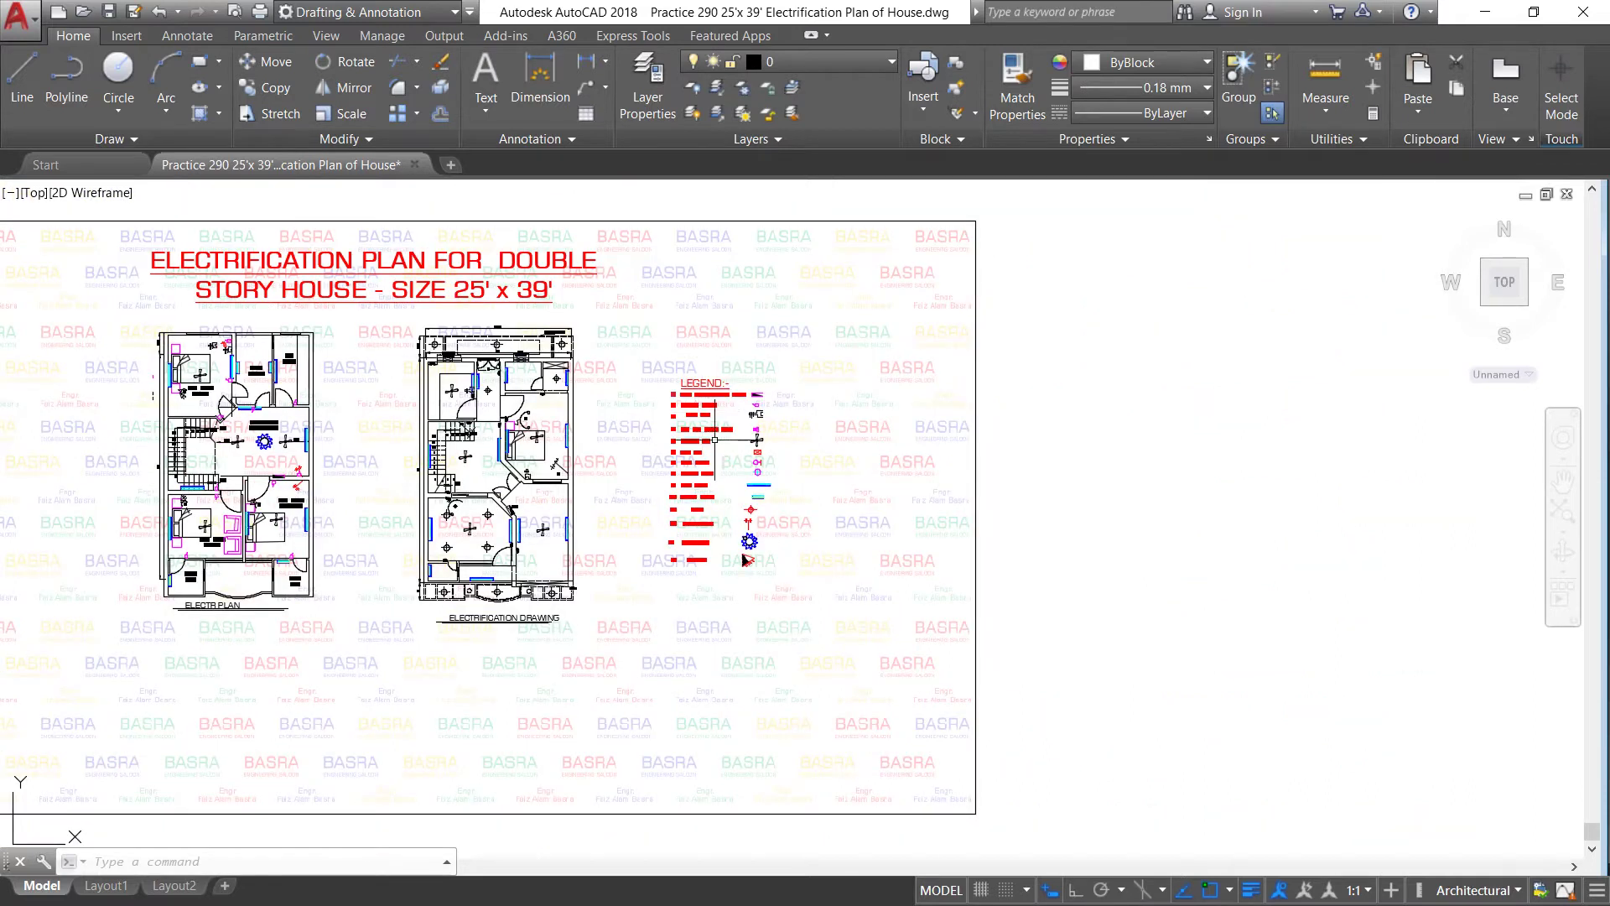
{"action": "scroll", "coordinate": [731, 441], "scroll_direction": "up", "scroll_amount": 2}
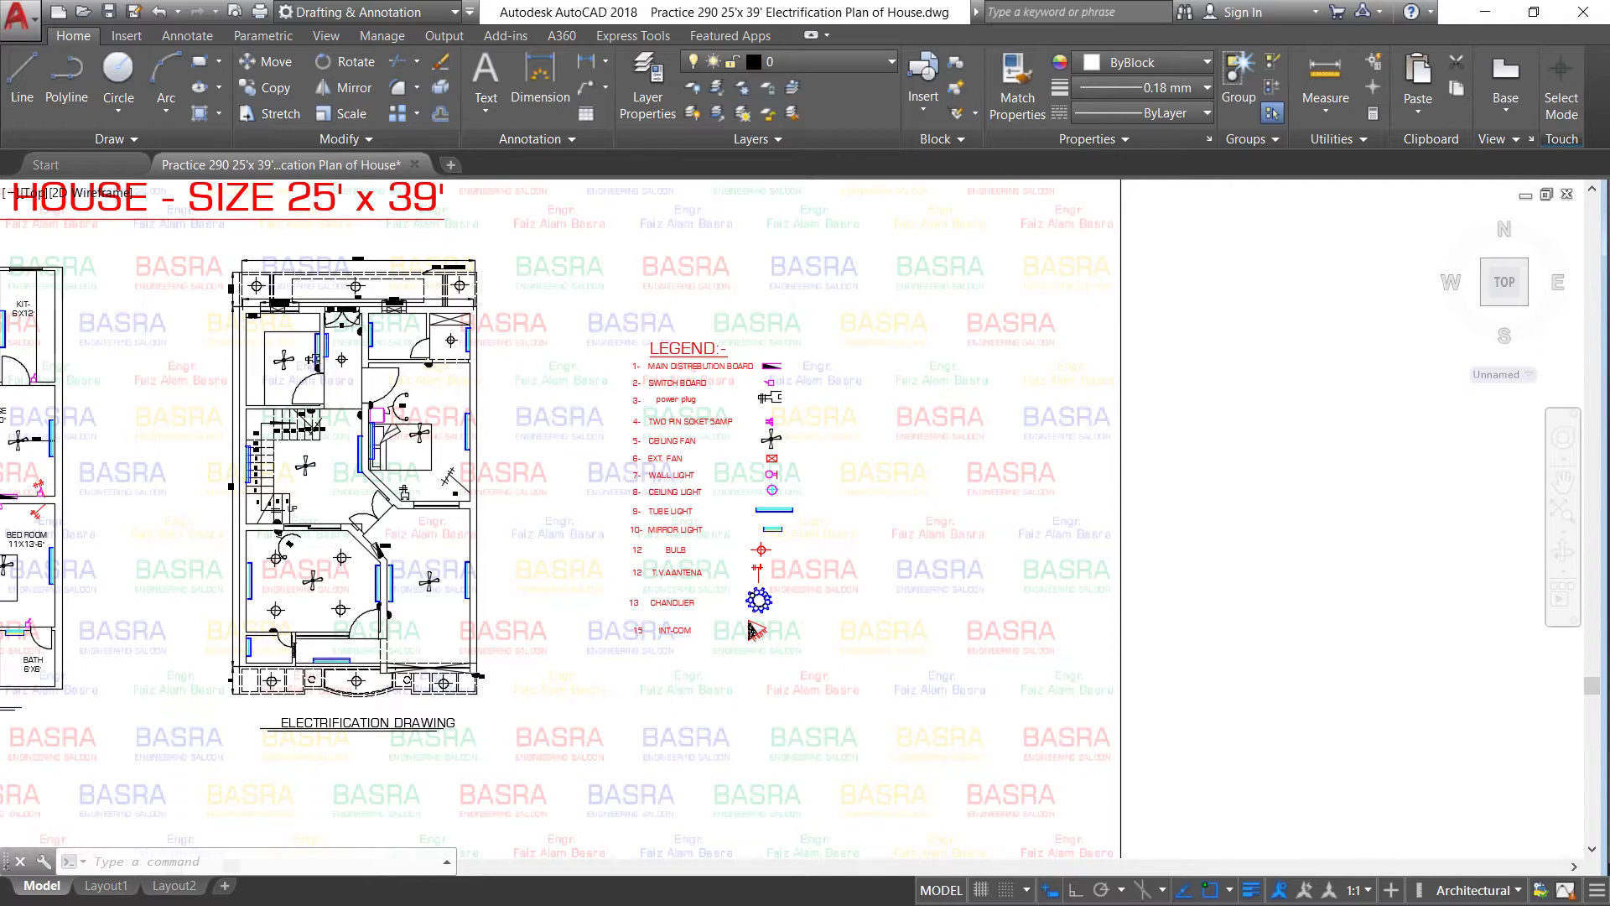
{"action": "scroll", "coordinate": [815, 449], "scroll_direction": "up", "scroll_amount": 2}
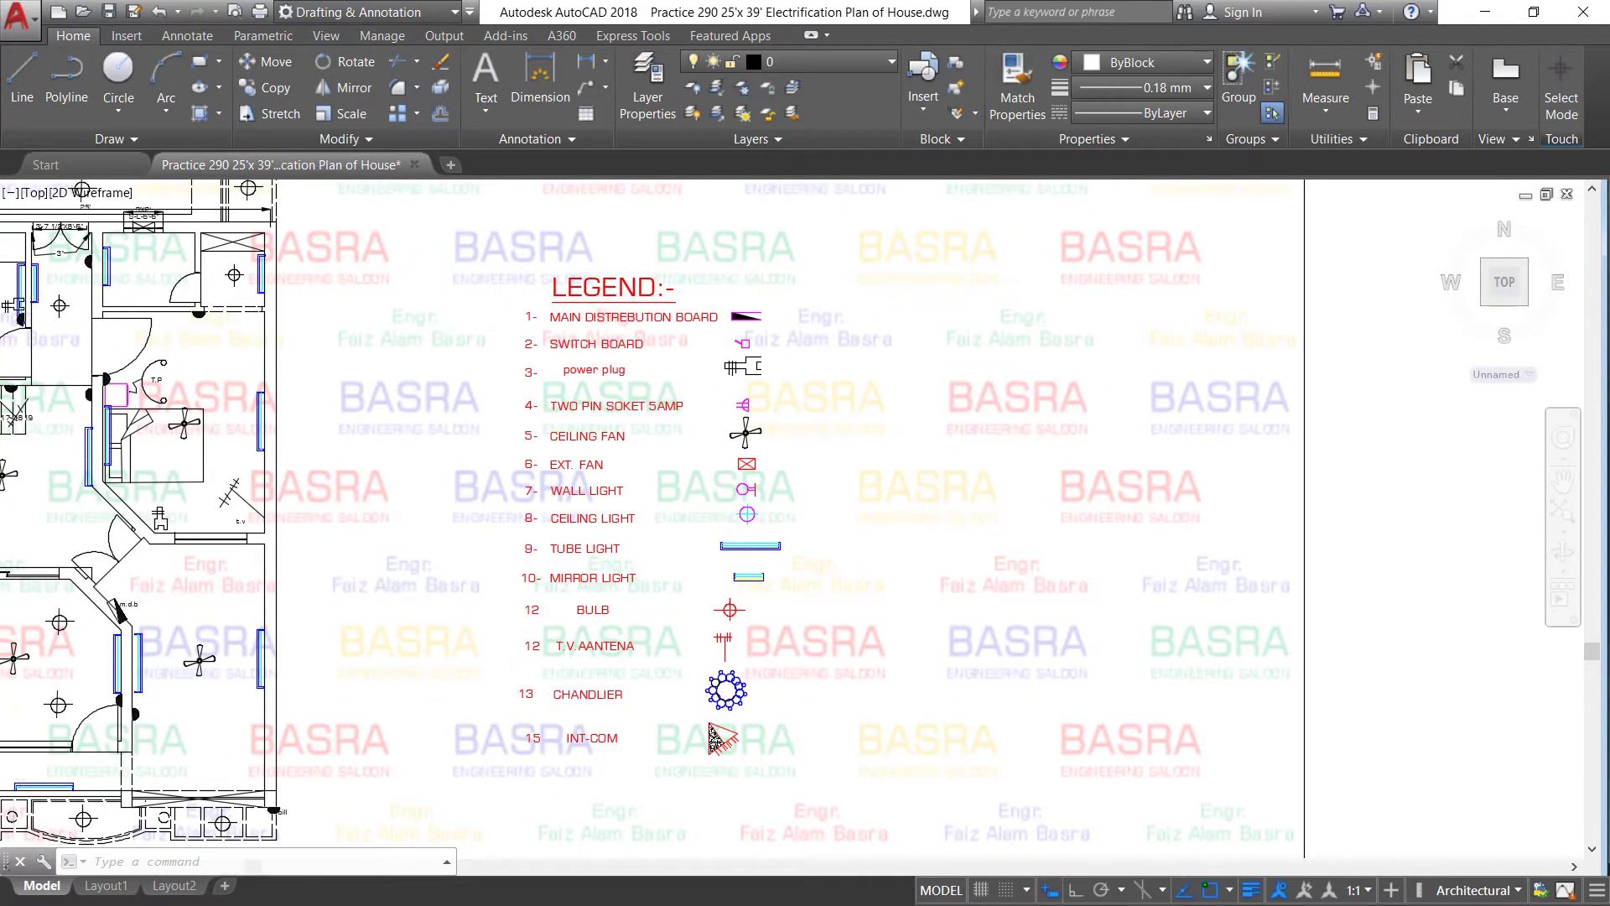
{"action": "scroll", "coordinate": [609, 326], "scroll_direction": "up", "scroll_amount": 2}
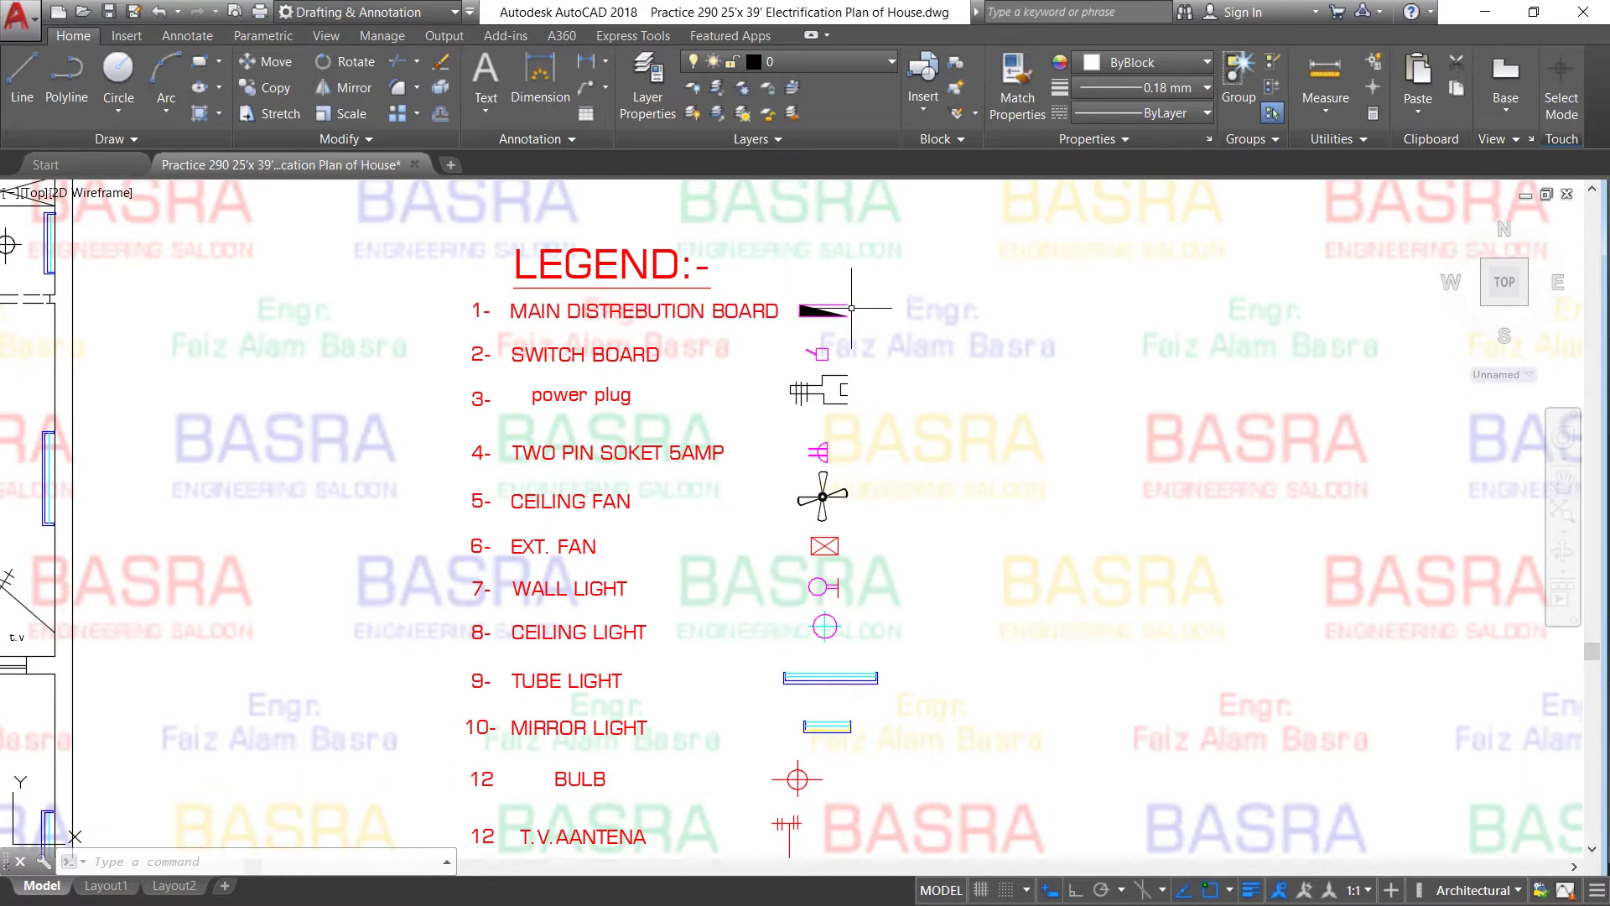
{"action": "scroll", "coordinate": [621, 325], "scroll_direction": "up", "scroll_amount": 2}
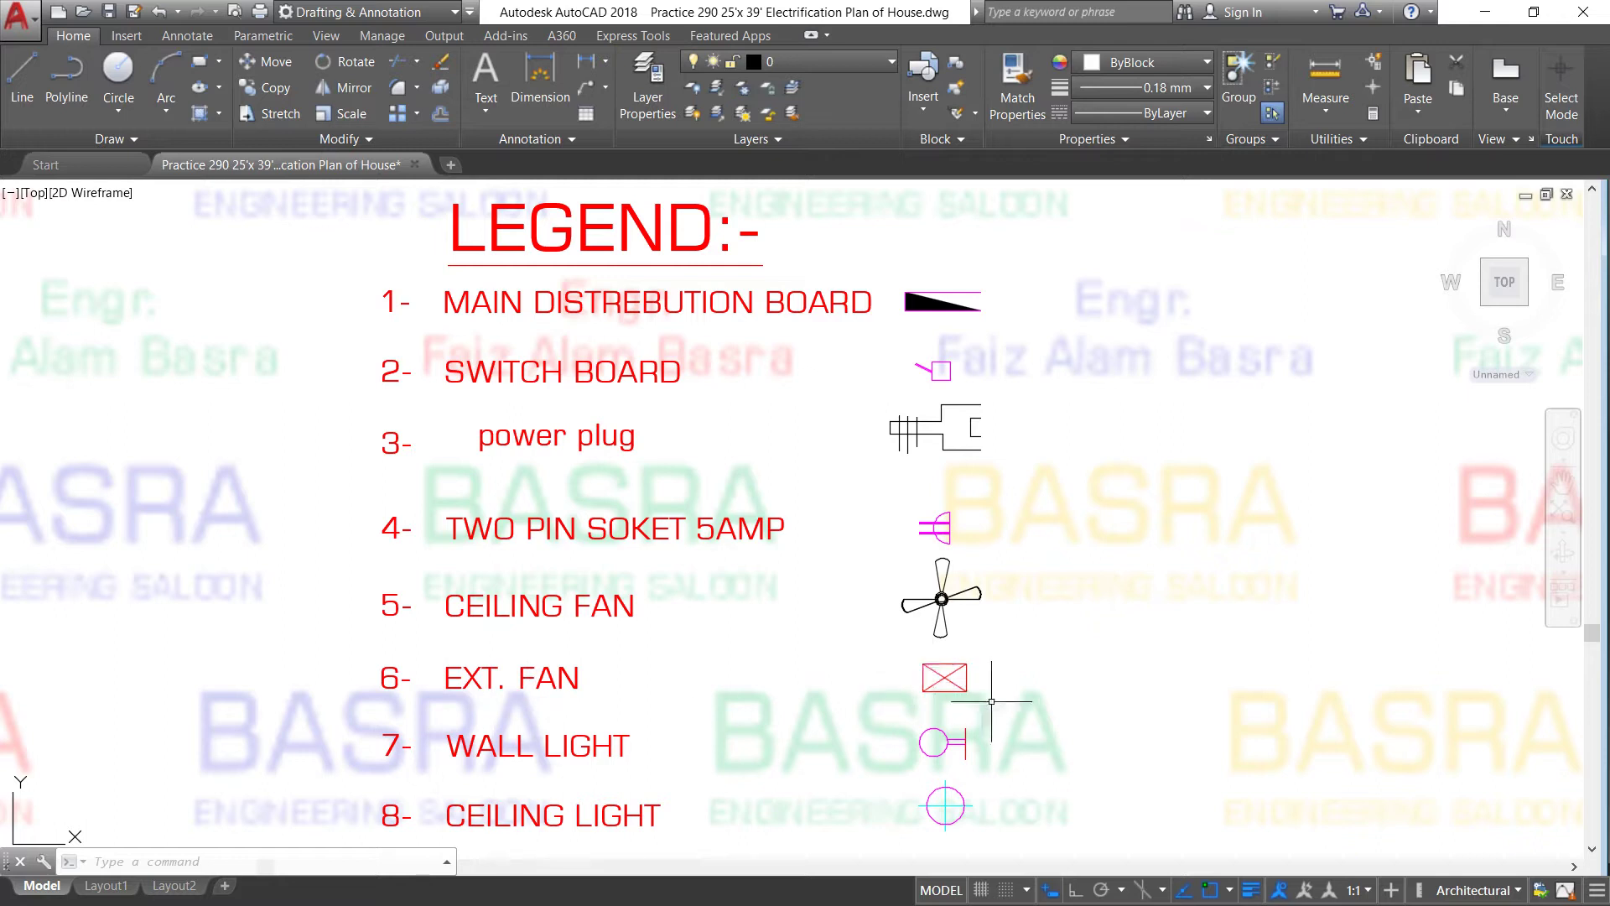
{"action": "scroll", "coordinate": [830, 594], "scroll_direction": "down", "scroll_amount": 2}
{"action": "scroll", "coordinate": [875, 758], "scroll_direction": "up", "scroll_amount": 2}
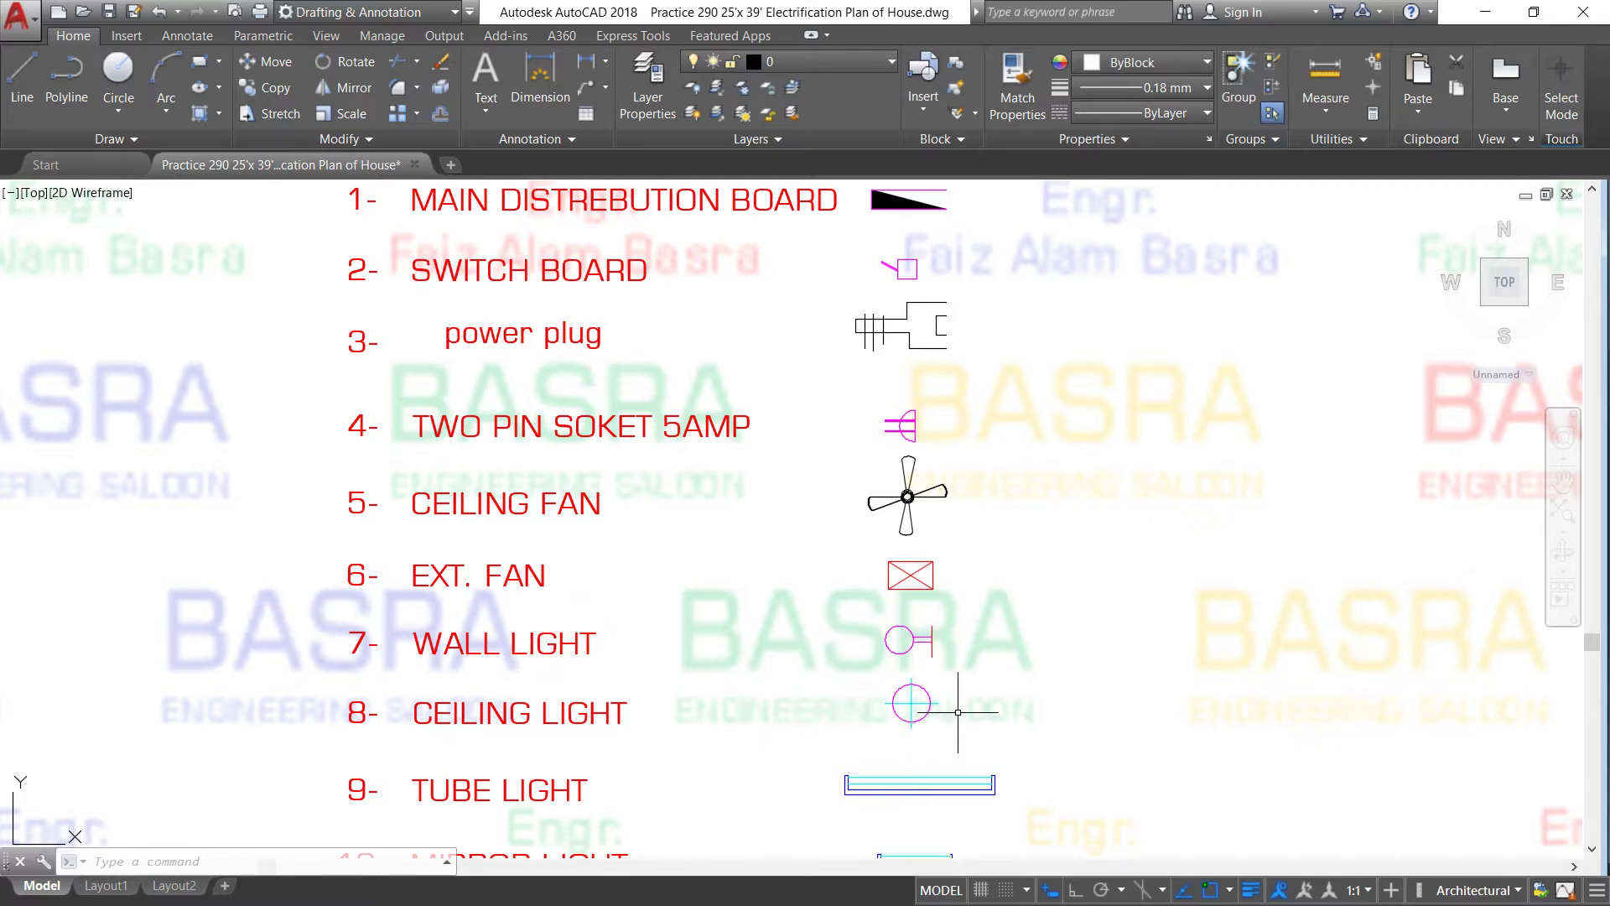
{"action": "scroll", "coordinate": [700, 562], "scroll_direction": "down", "scroll_amount": 2}
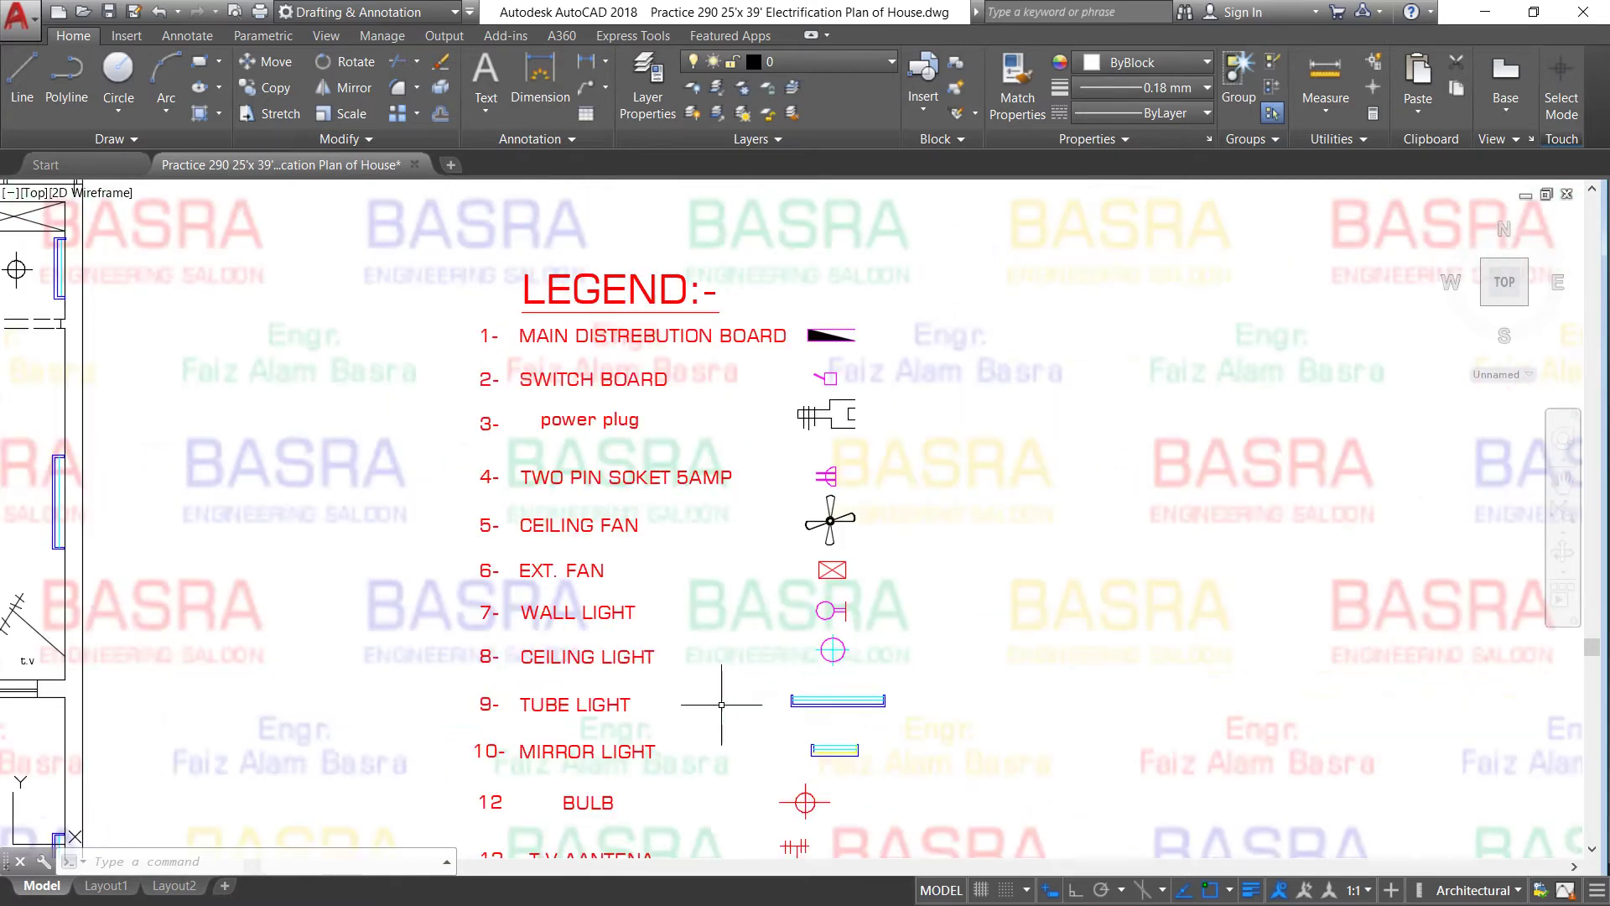
{"action": "scroll", "coordinate": [779, 623], "scroll_direction": "down", "scroll_amount": 2}
{"action": "scroll", "coordinate": [781, 751], "scroll_direction": "up", "scroll_amount": 2}
{"action": "scroll", "coordinate": [781, 750], "scroll_direction": "up", "scroll_amount": 2}
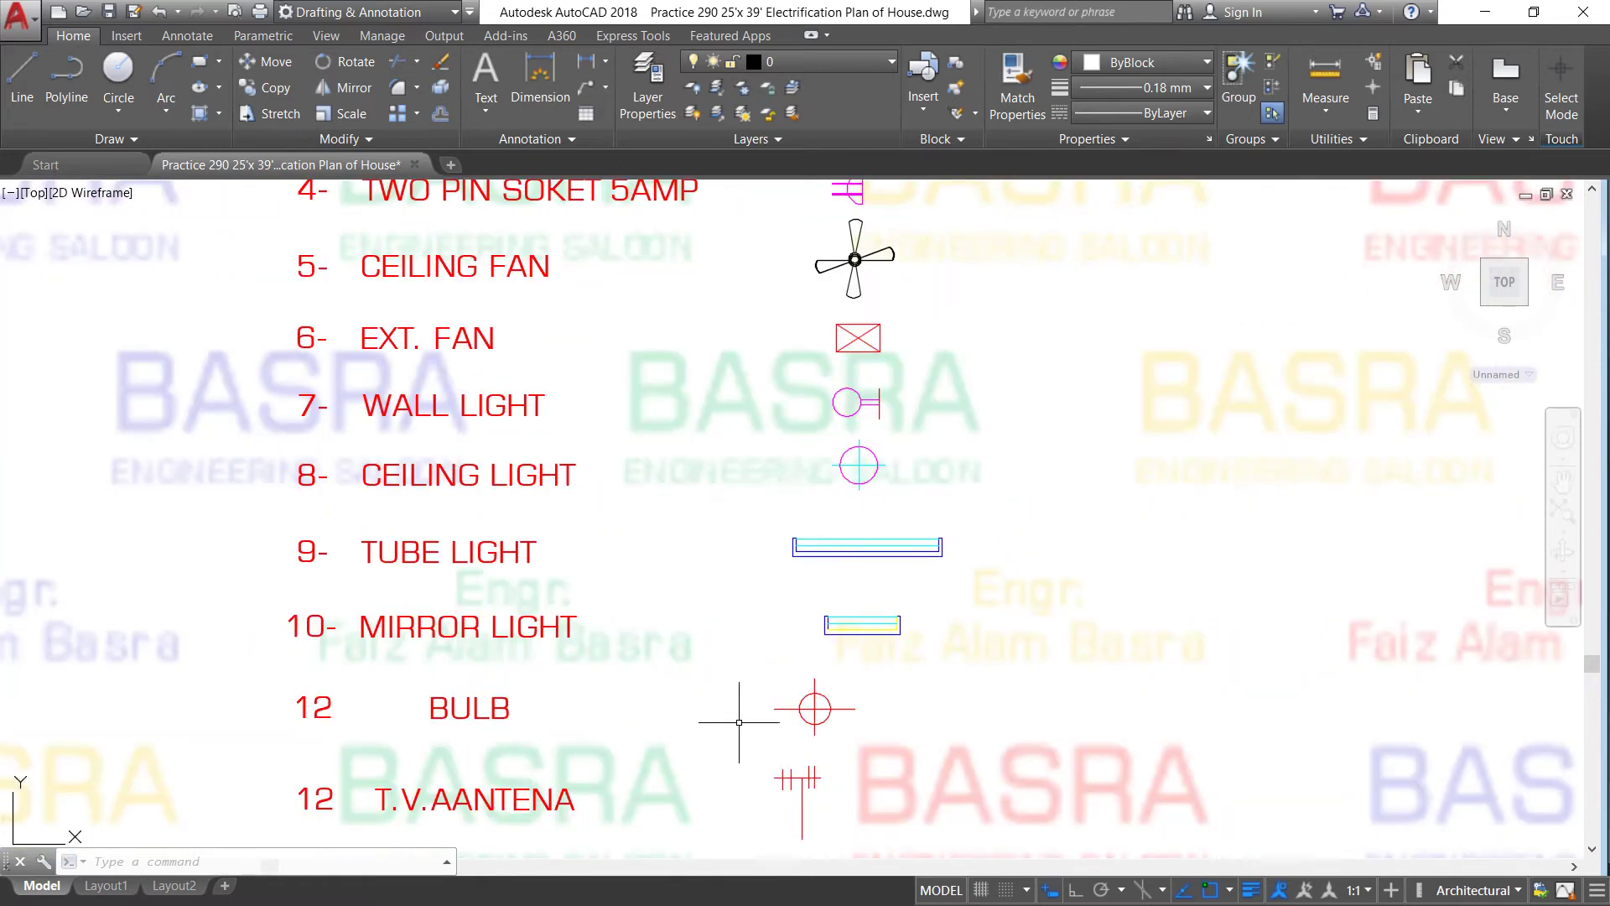
{"action": "scroll", "coordinate": [856, 637], "scroll_direction": "up", "scroll_amount": 2}
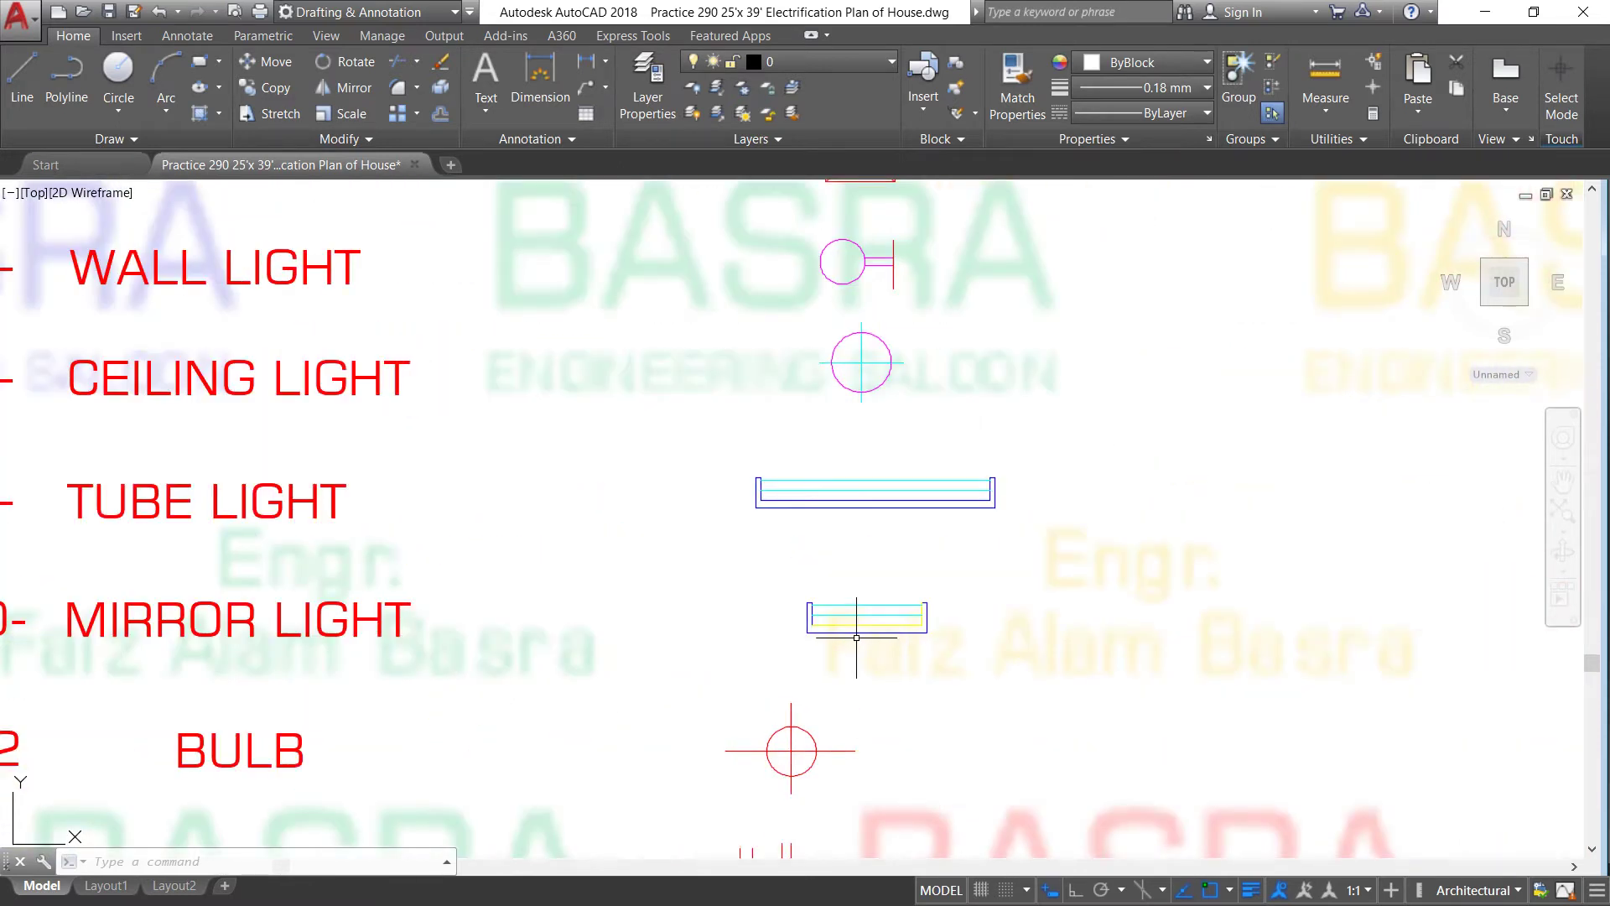
{"action": "scroll", "coordinate": [856, 637], "scroll_direction": "down", "scroll_amount": 2}
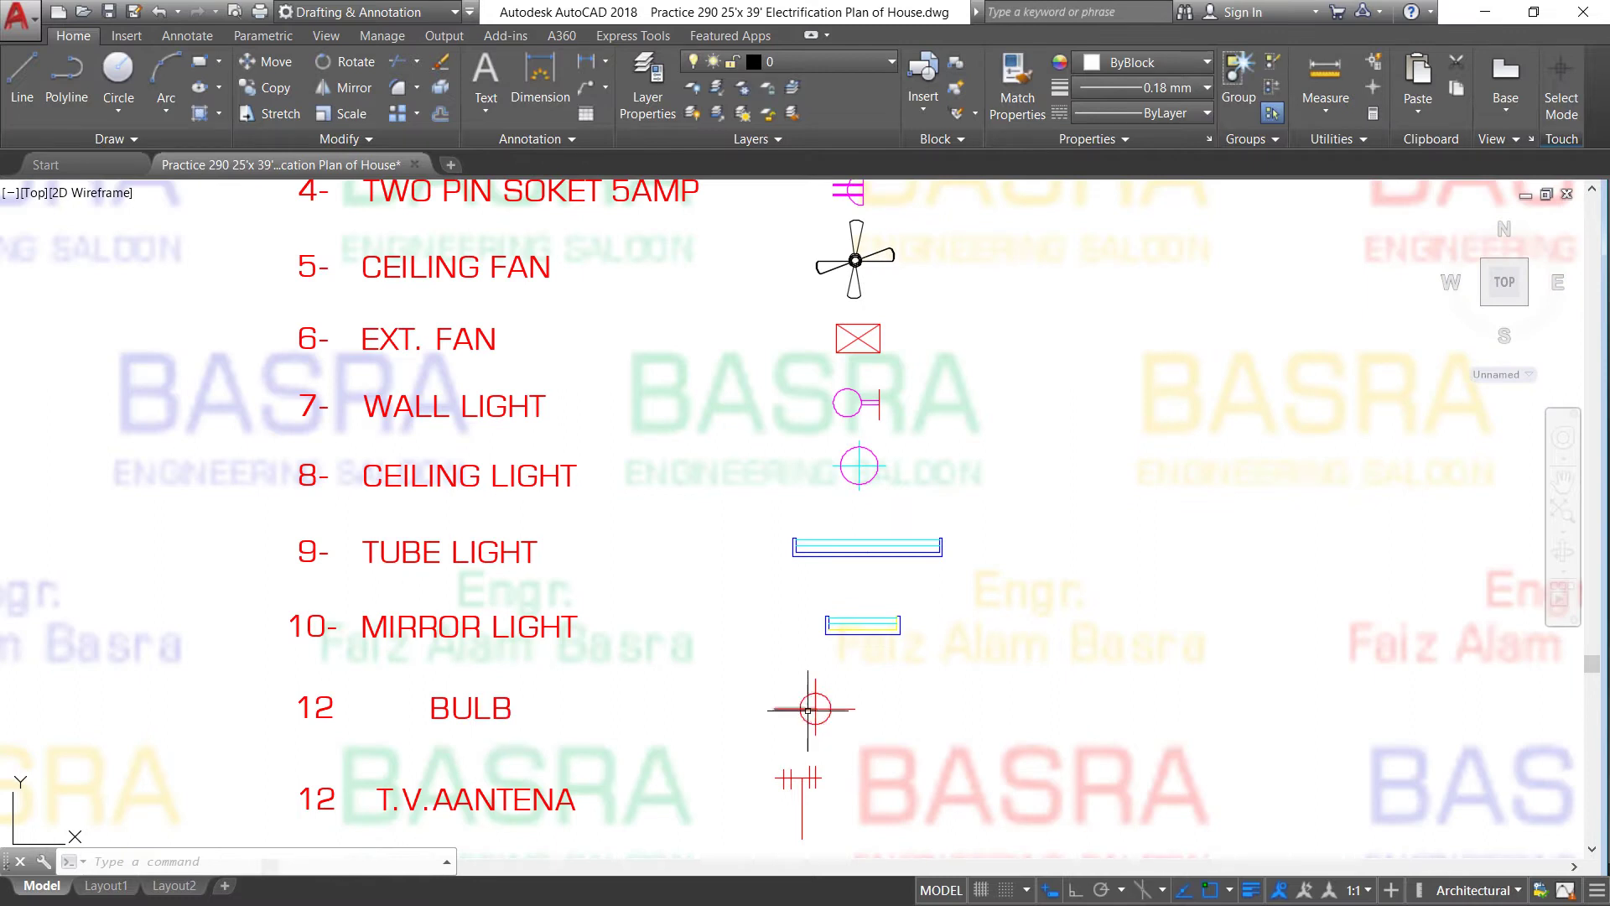
{"action": "scroll", "coordinate": [780, 704], "scroll_direction": "down", "scroll_amount": 2}
{"action": "scroll", "coordinate": [752, 766], "scroll_direction": "up", "scroll_amount": 2}
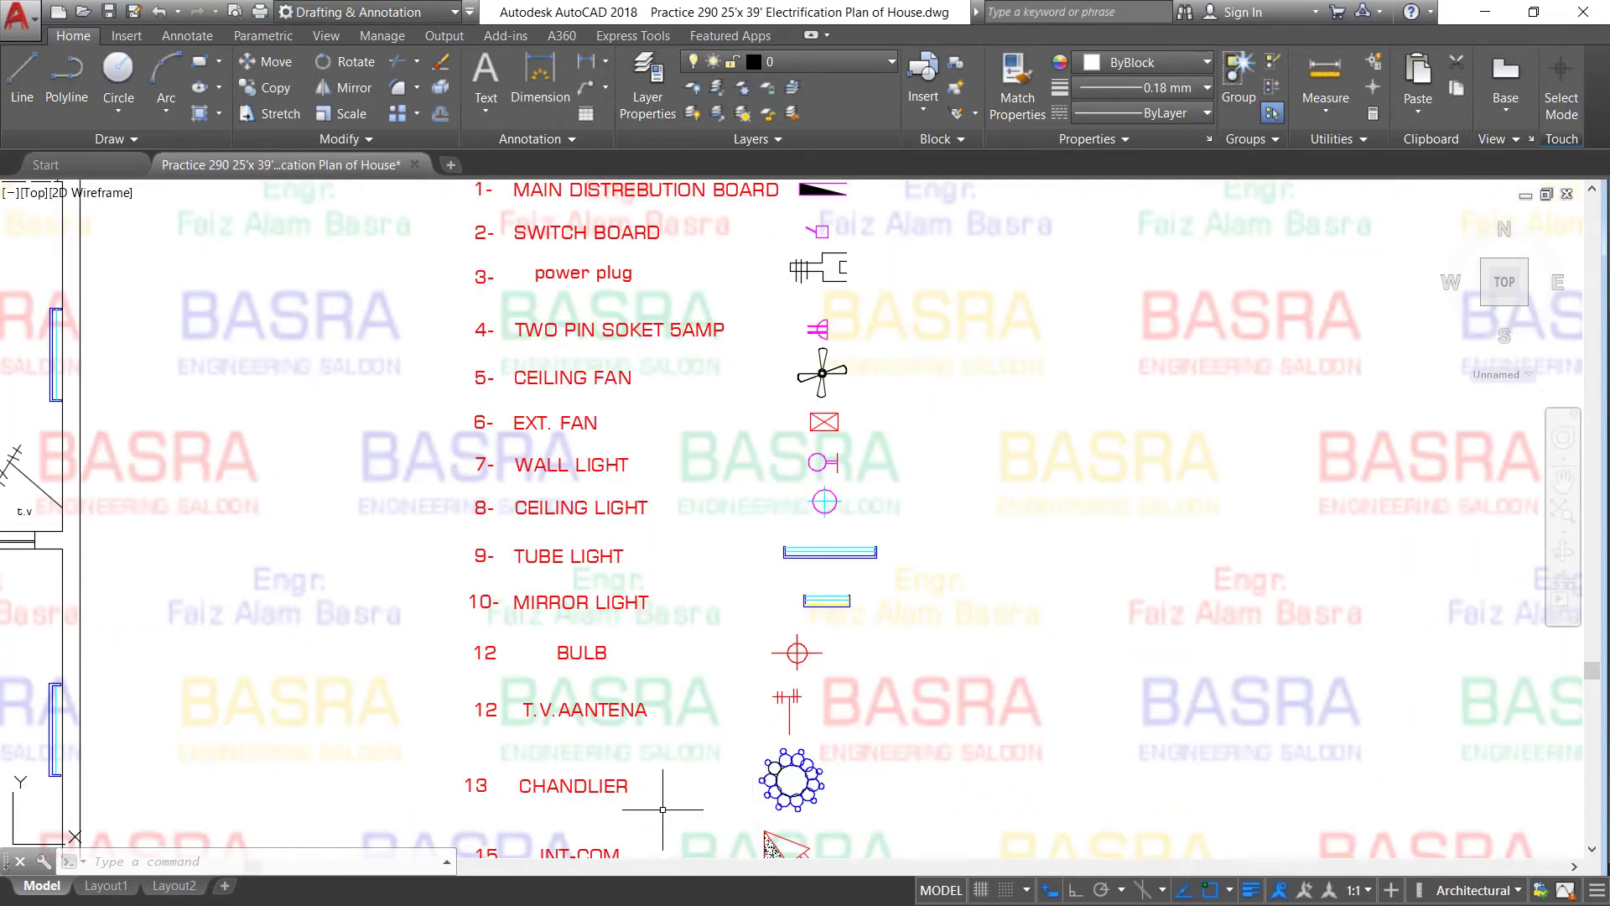
{"action": "scroll", "coordinate": [790, 696], "scroll_direction": "down", "scroll_amount": 2}
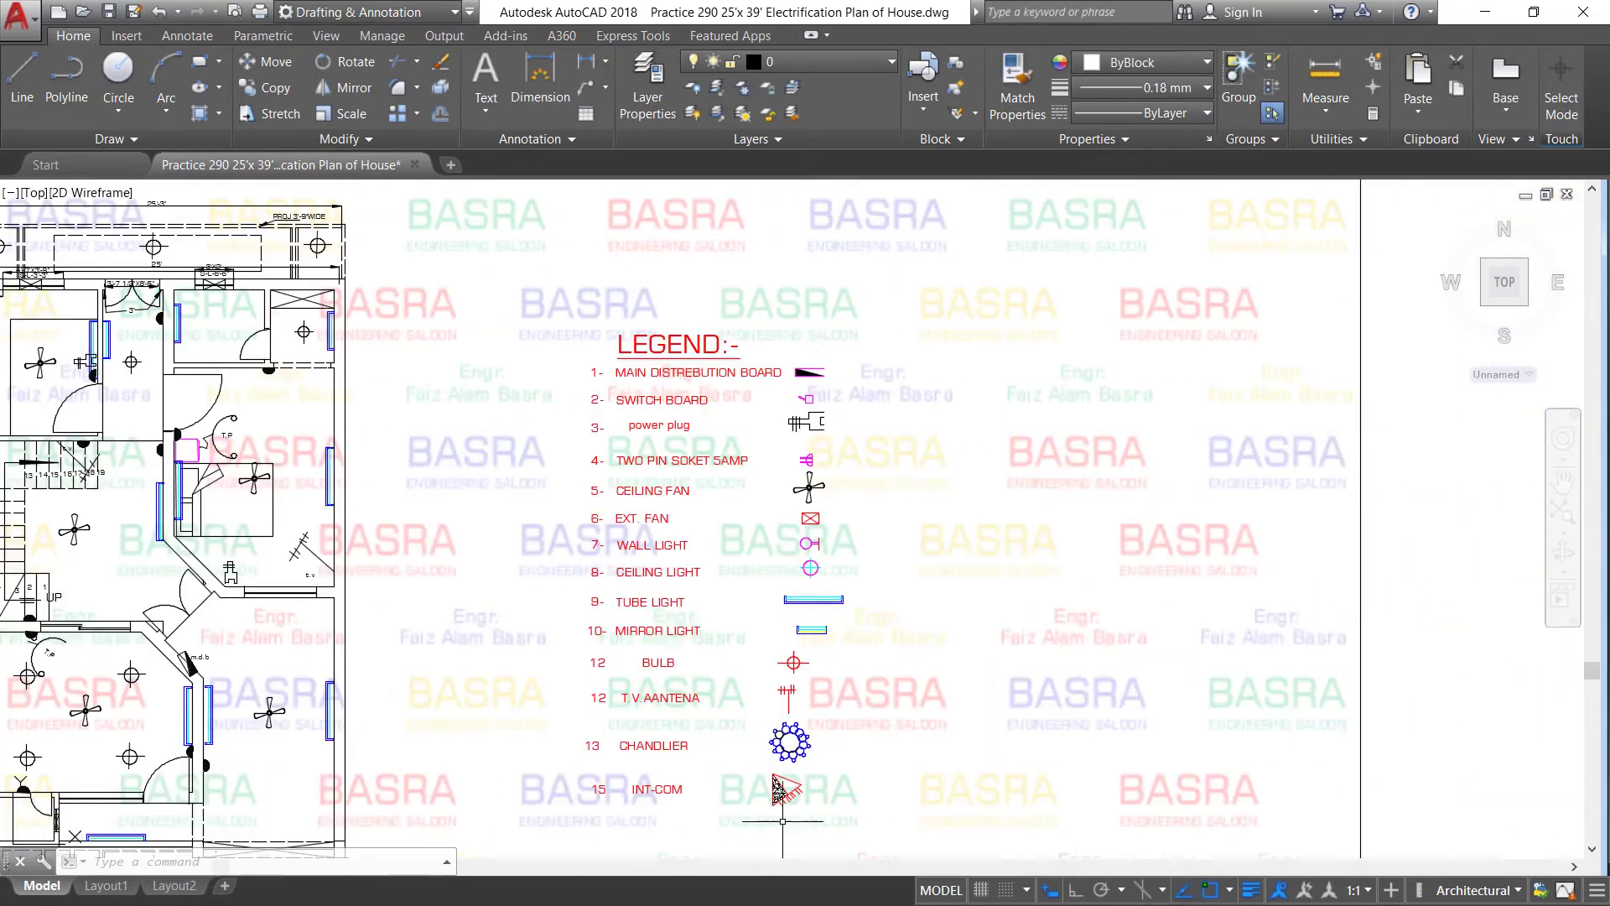
{"action": "scroll", "coordinate": [782, 821], "scroll_direction": "up", "scroll_amount": 2}
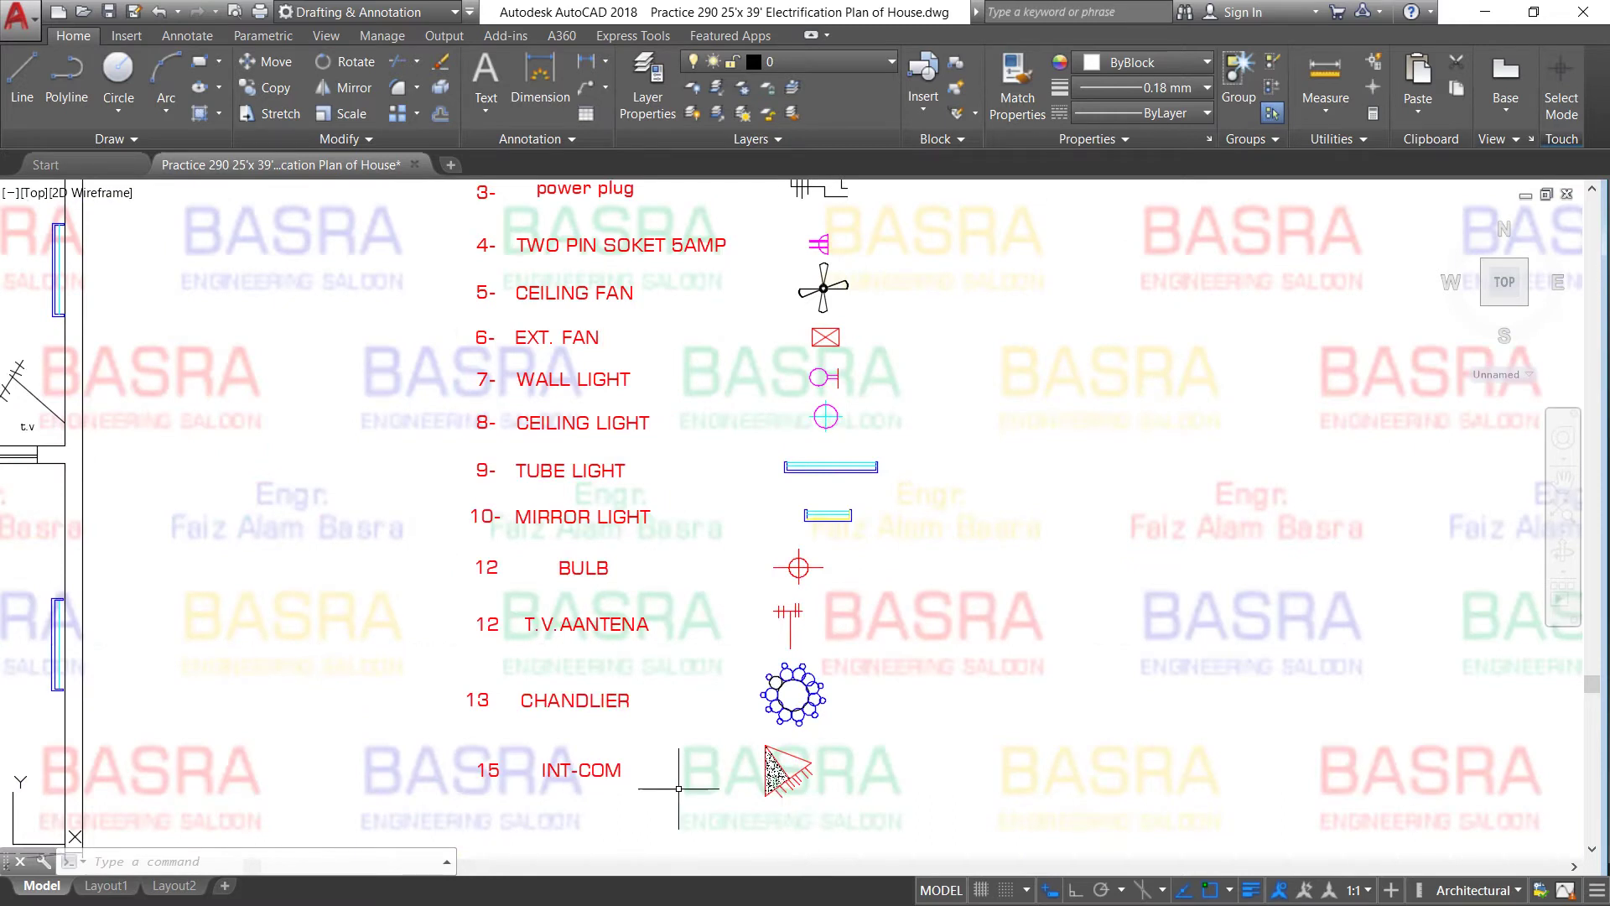
{"action": "scroll", "coordinate": [789, 805], "scroll_direction": "up", "scroll_amount": 3}
{"action": "scroll", "coordinate": [788, 805], "scroll_direction": "down", "scroll_amount": 2}
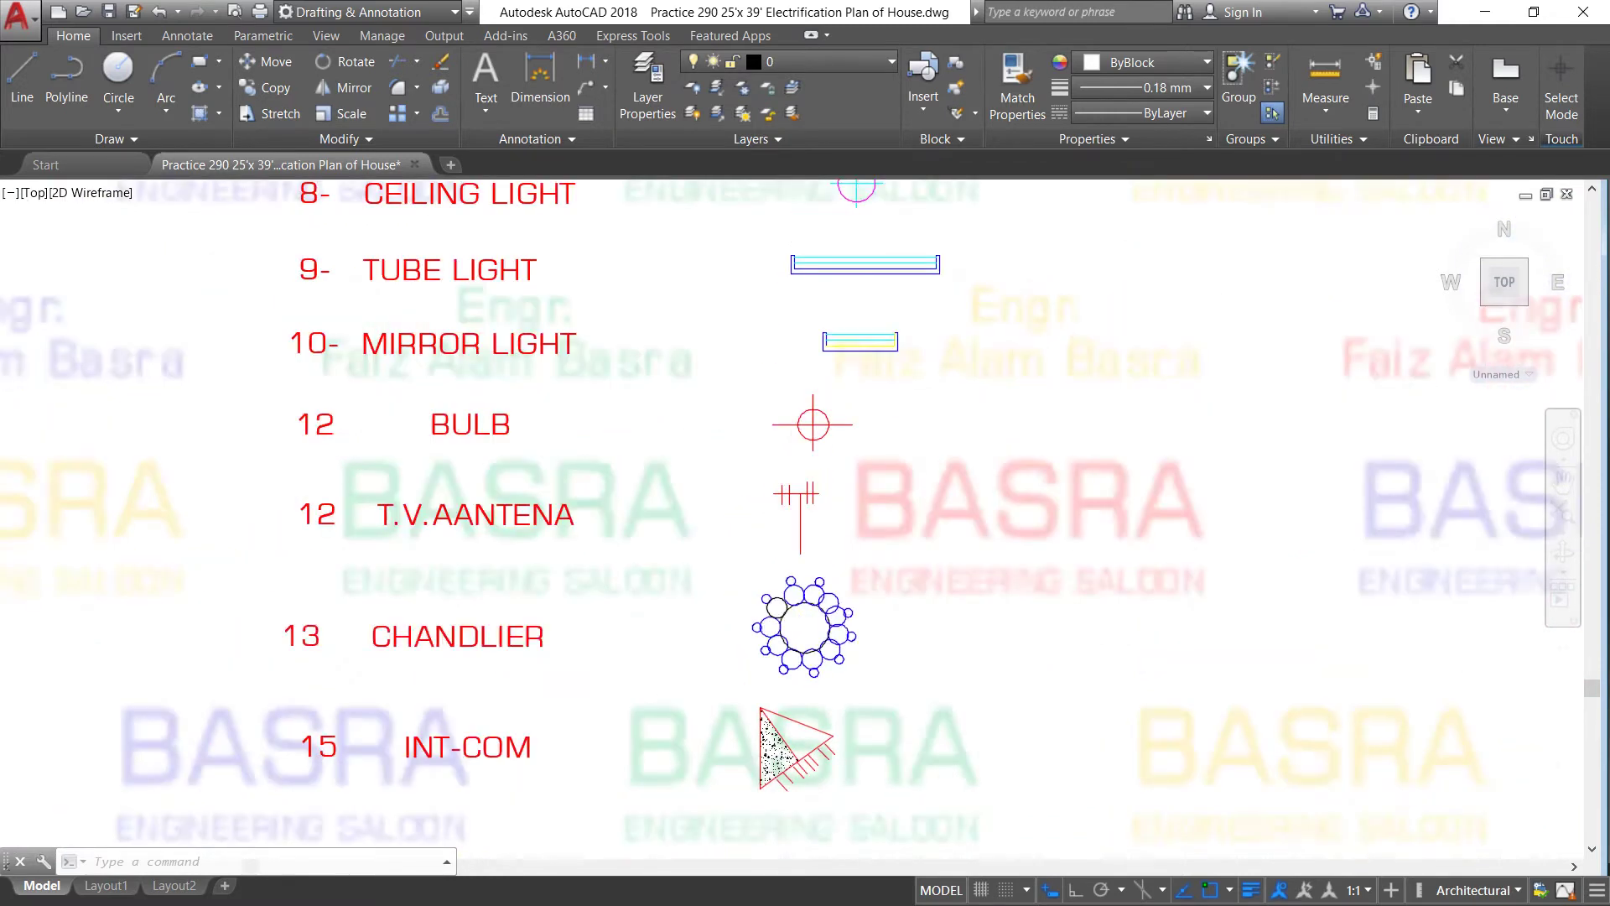
{"action": "scroll", "coordinate": [792, 738], "scroll_direction": "down", "scroll_amount": 2}
{"action": "scroll", "coordinate": [793, 738], "scroll_direction": "down", "scroll_amount": 2}
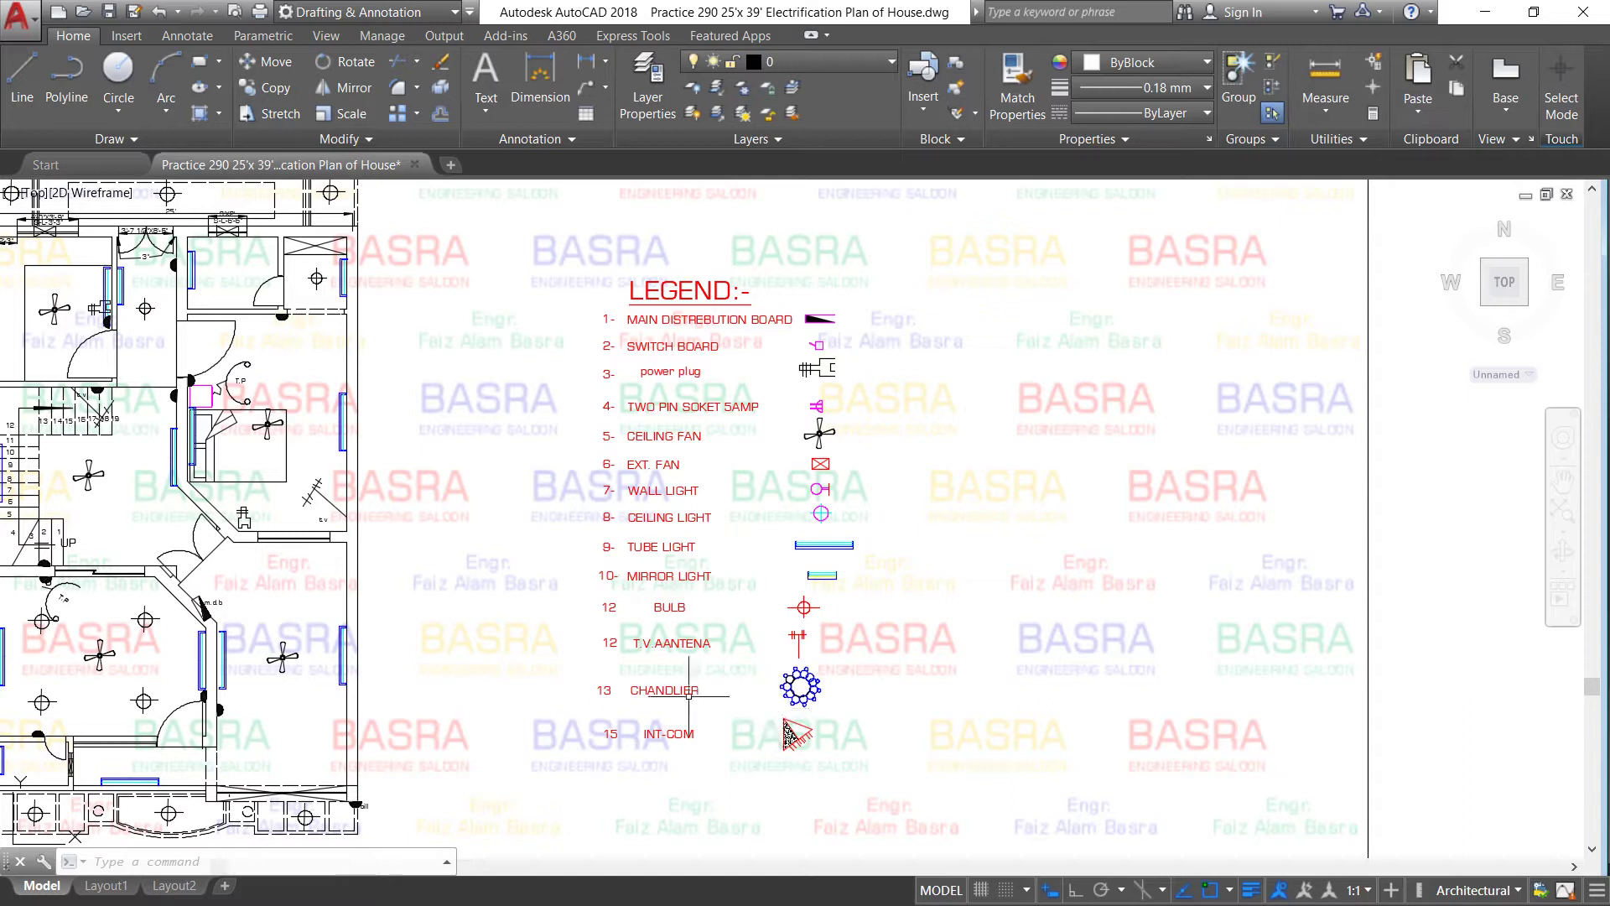
{"action": "scroll", "coordinate": [605, 736], "scroll_direction": "up", "scroll_amount": 3}
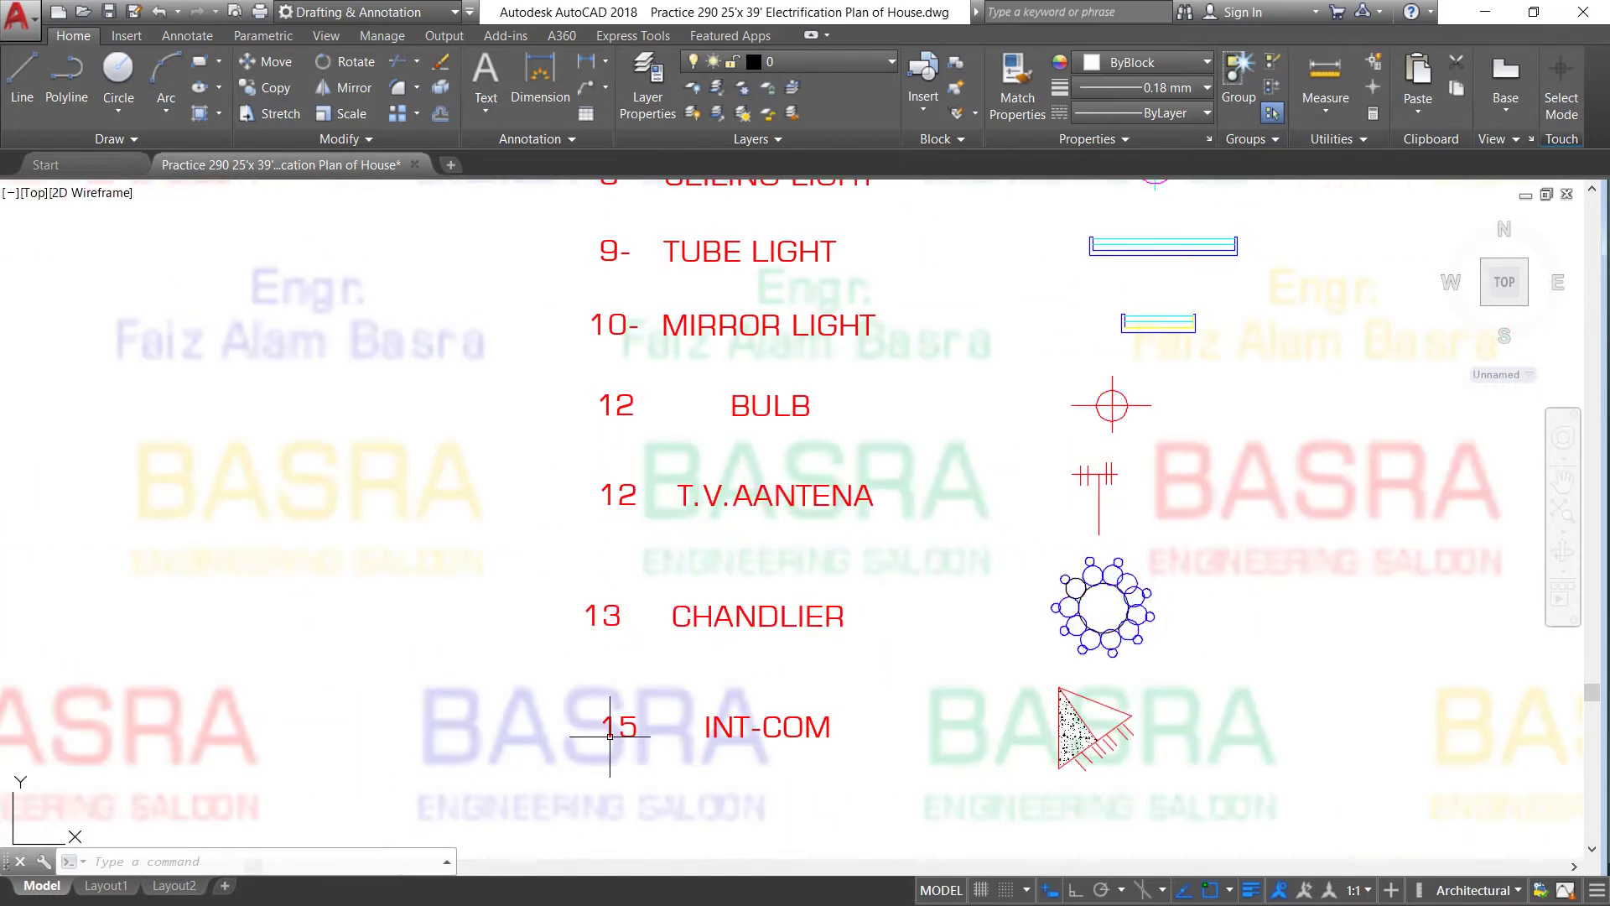
{"action": "left_click", "coordinate": [610, 737]}
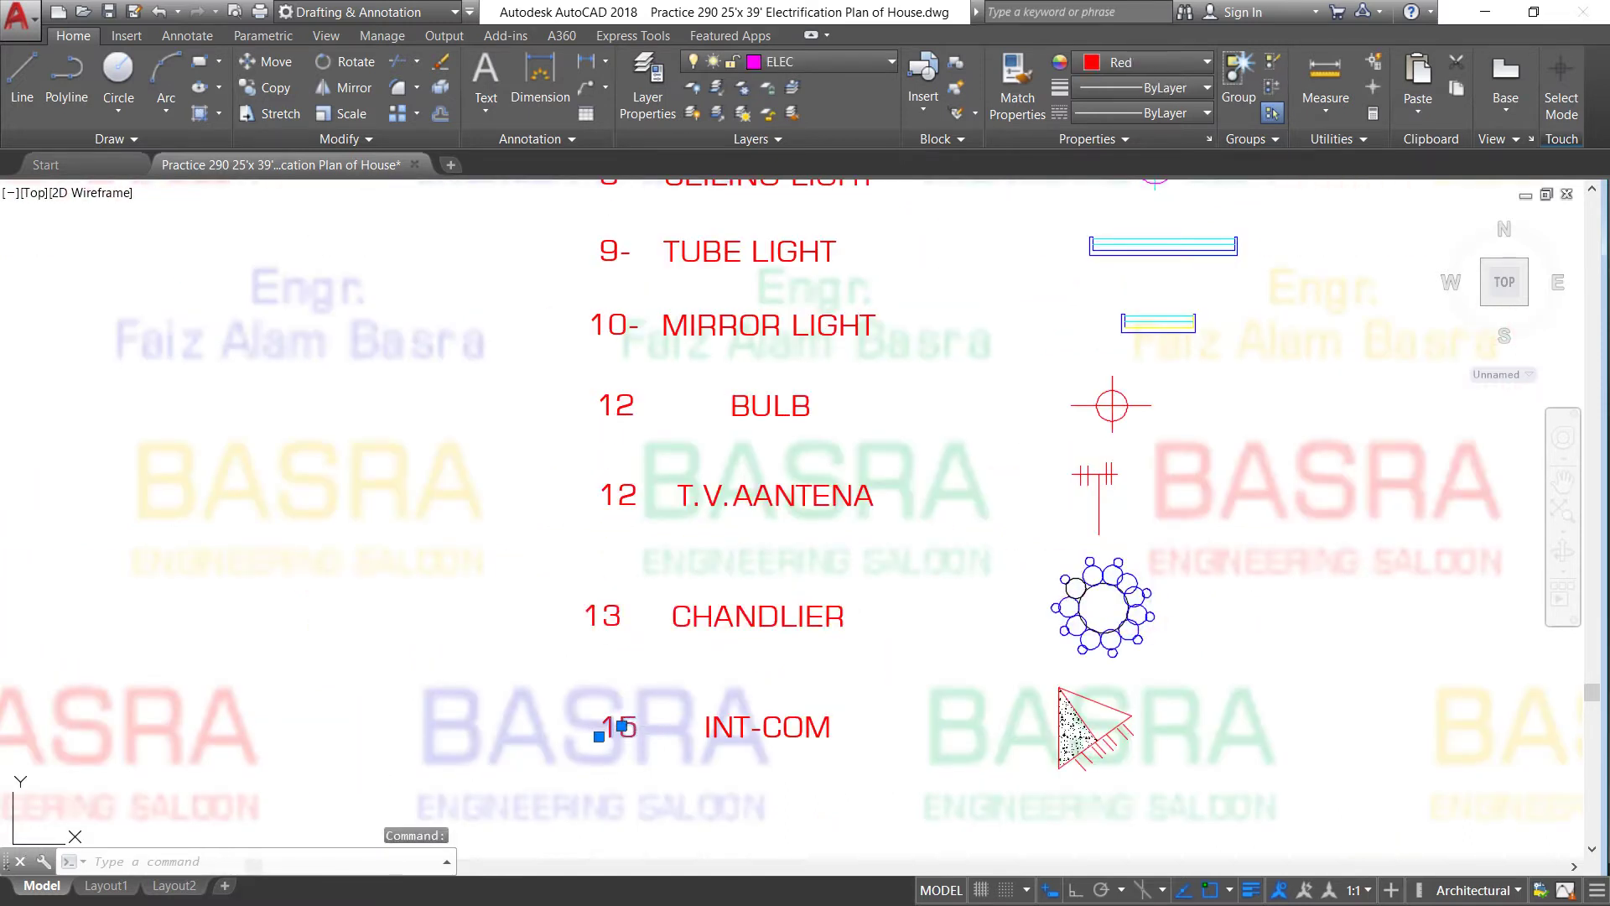
{"action": "double_click", "coordinate": [628, 727]}
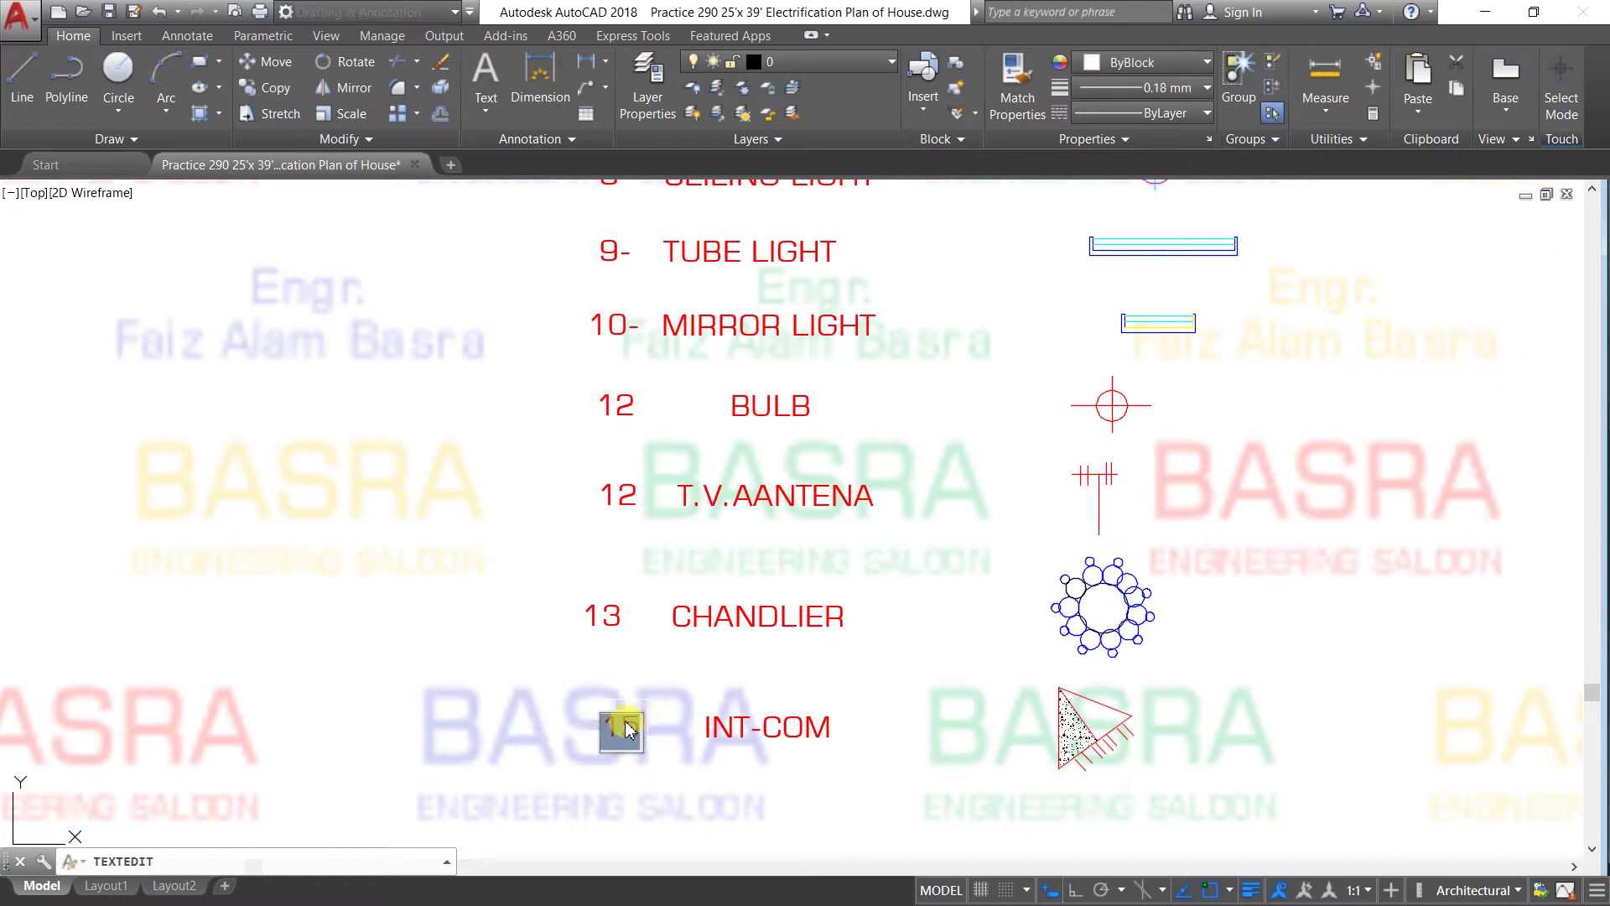
{"action": "left_click", "coordinate": [626, 726]}
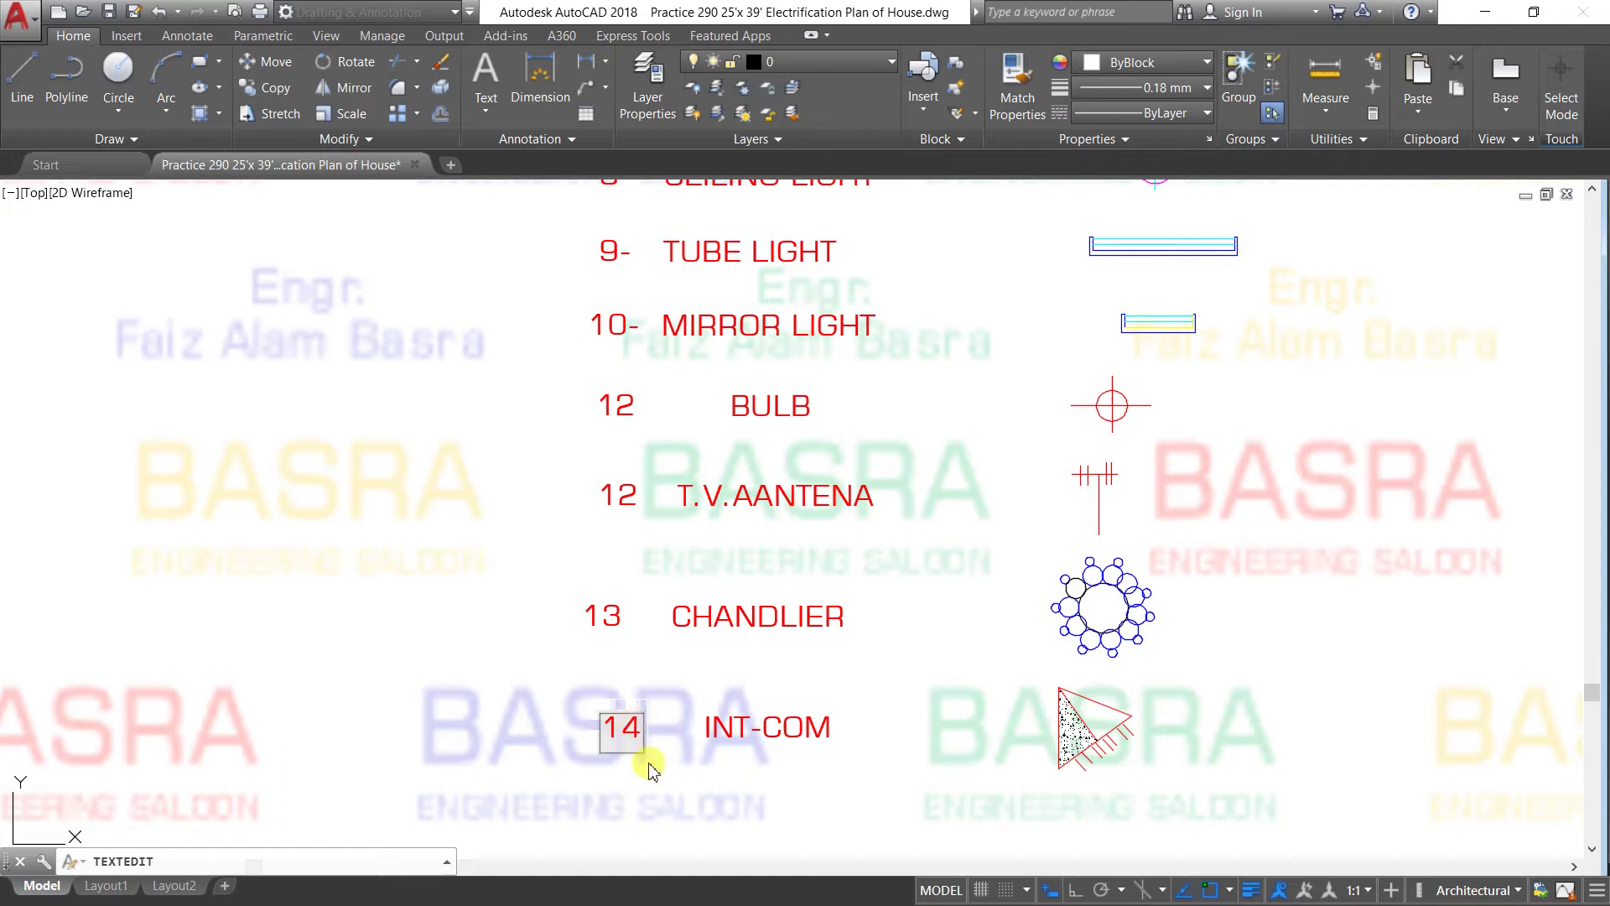
{"action": "key", "text": "Return"}
{"action": "scroll", "coordinate": [671, 691], "scroll_direction": "down", "scroll_amount": 4}
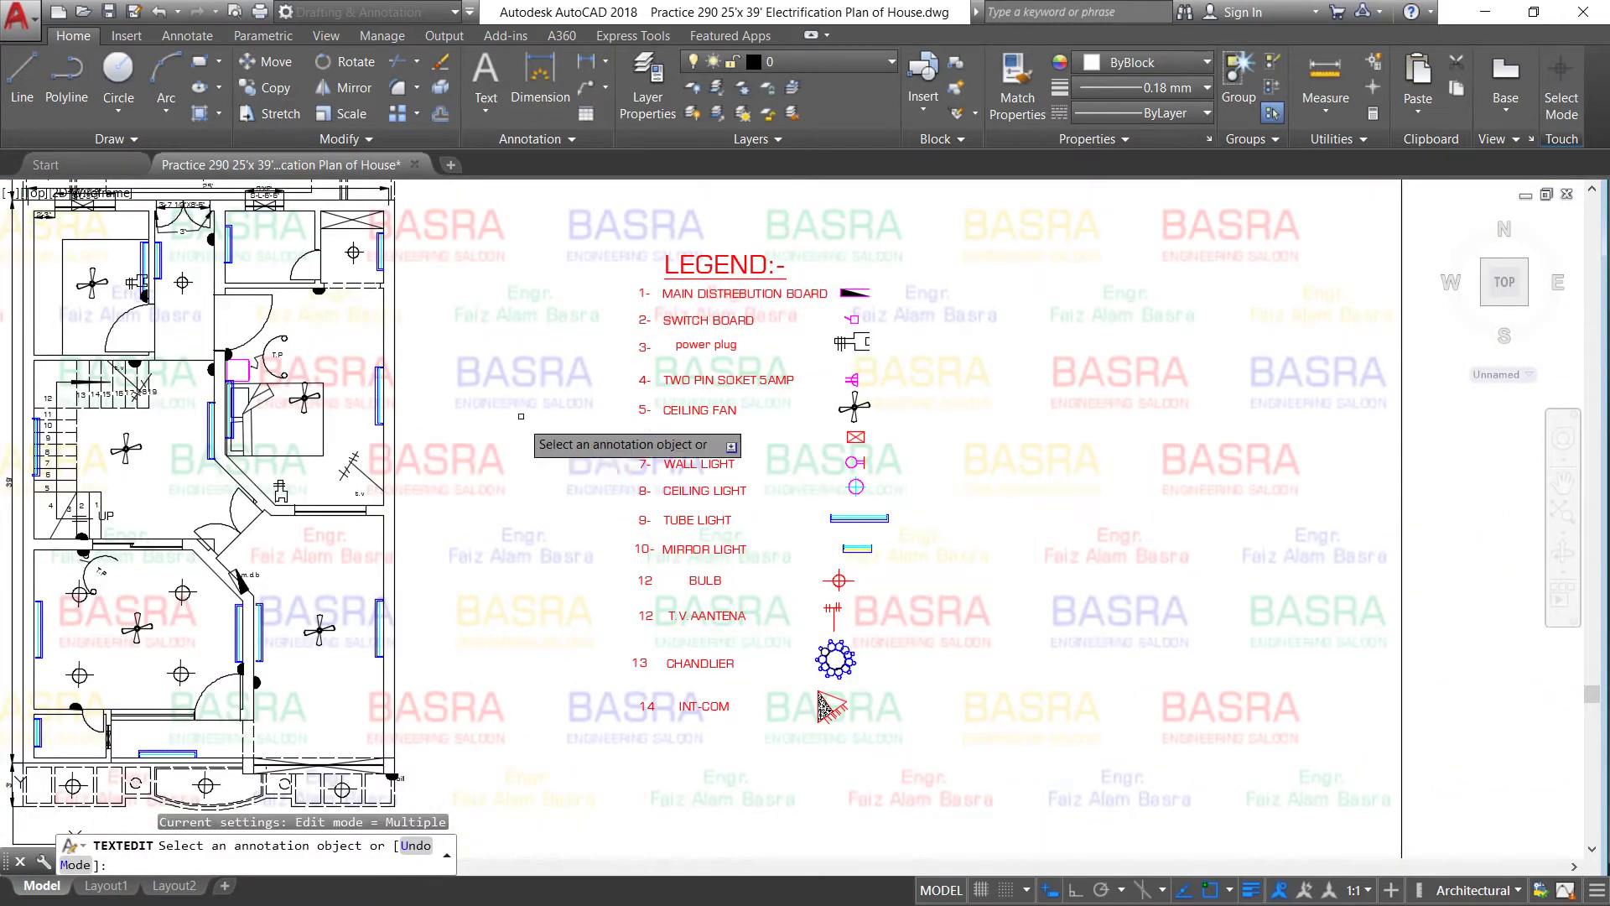
{"action": "right_click", "coordinate": [532, 347]}
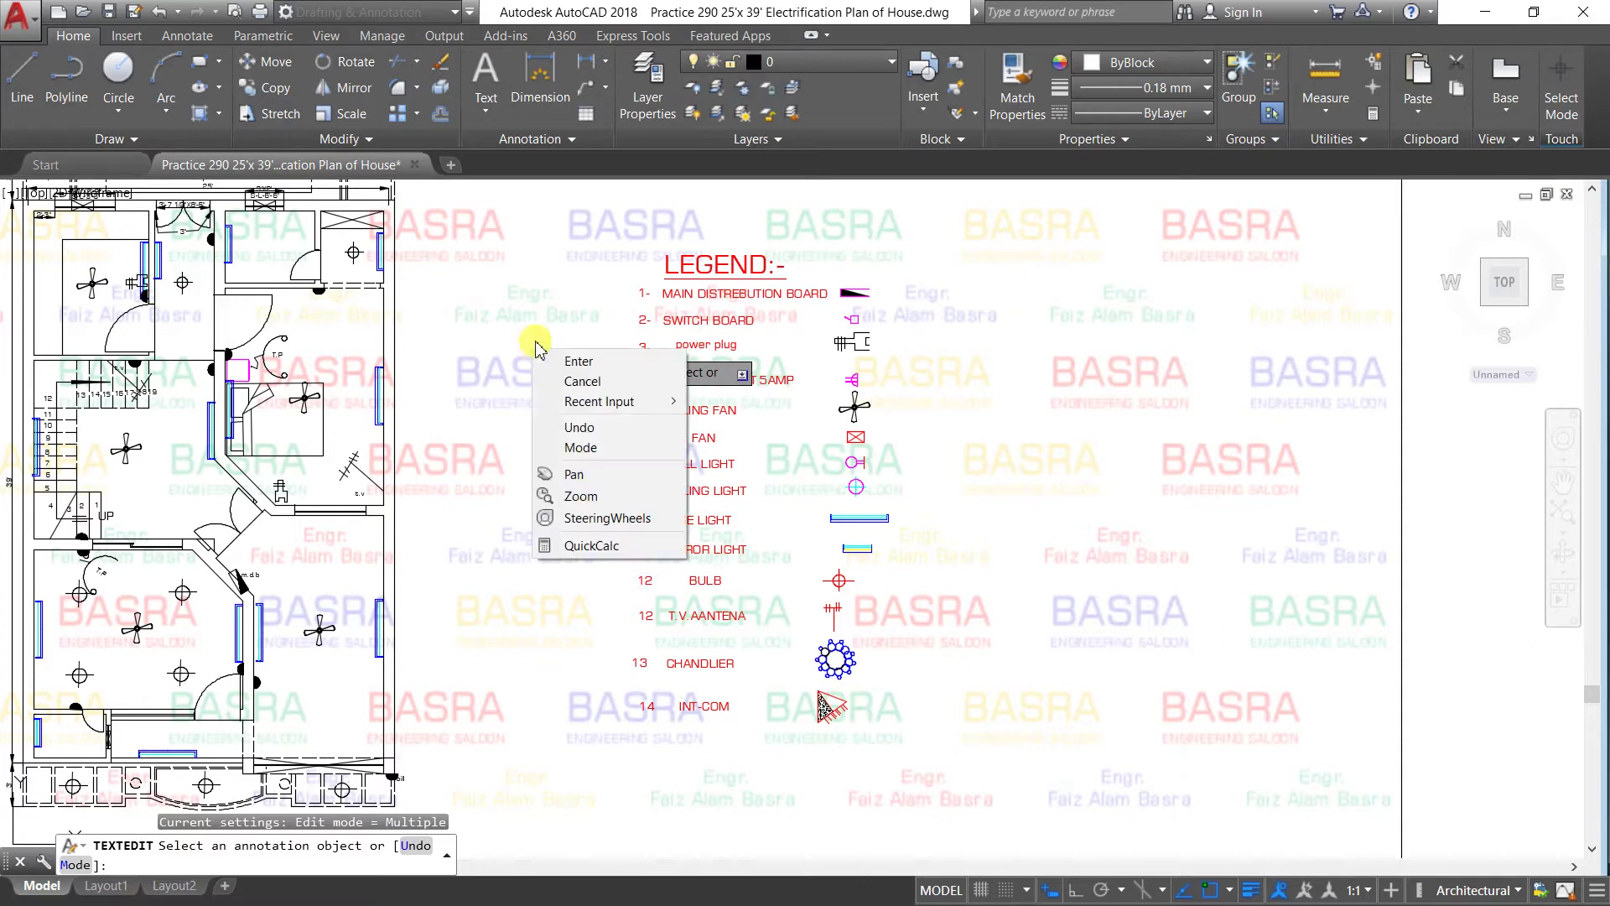
{"action": "left_click", "coordinate": [571, 359]}
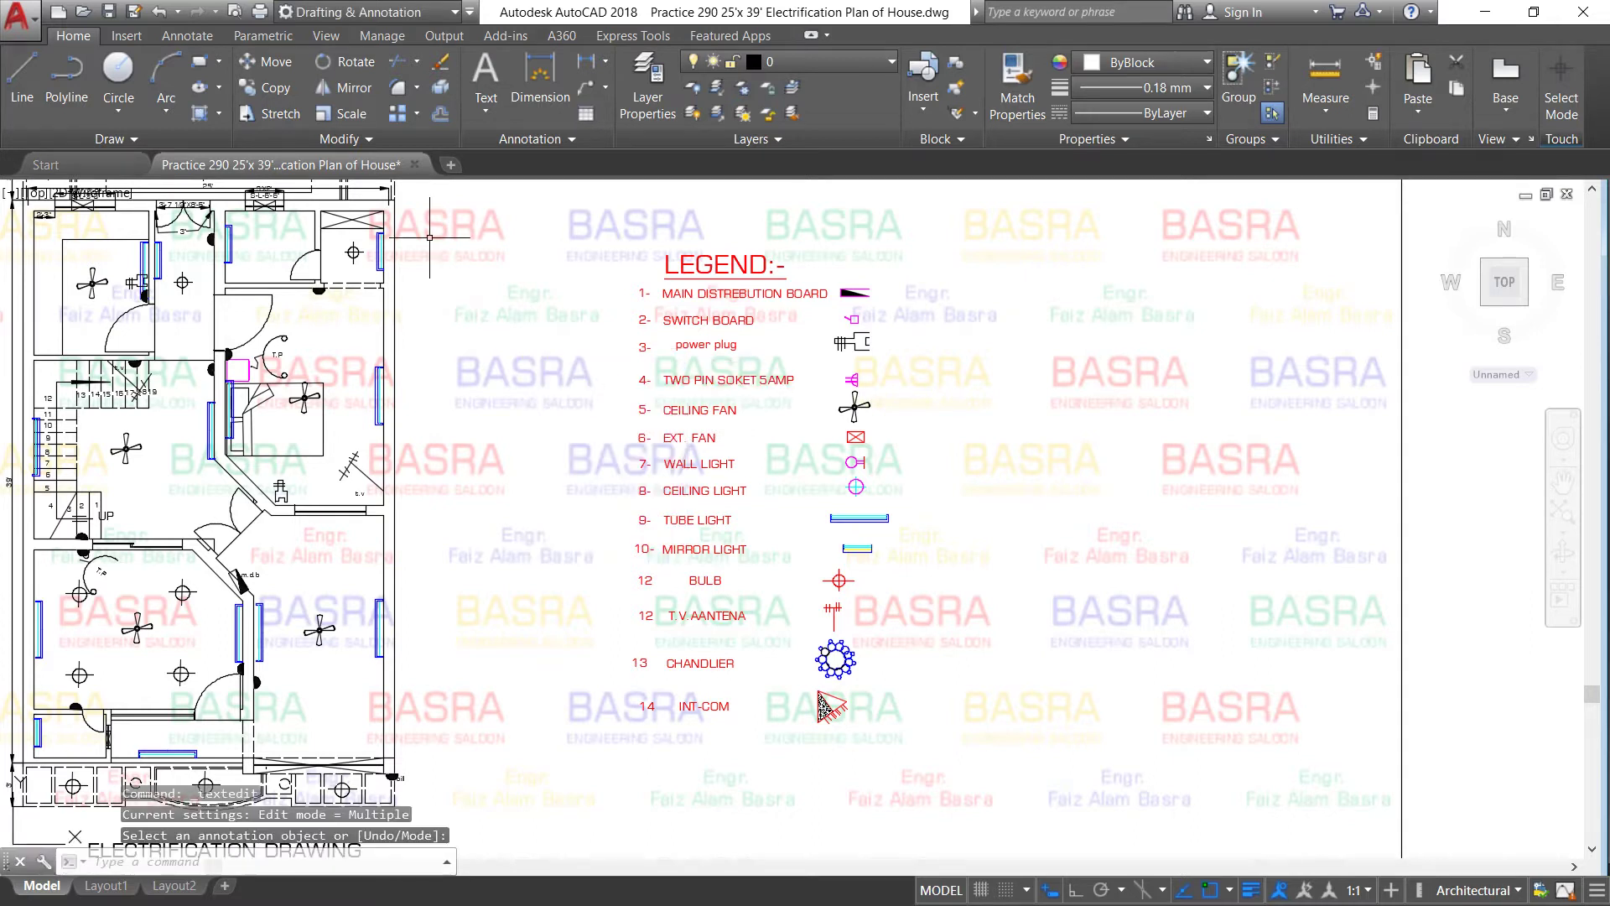
{"action": "left_click", "coordinate": [127, 36]}
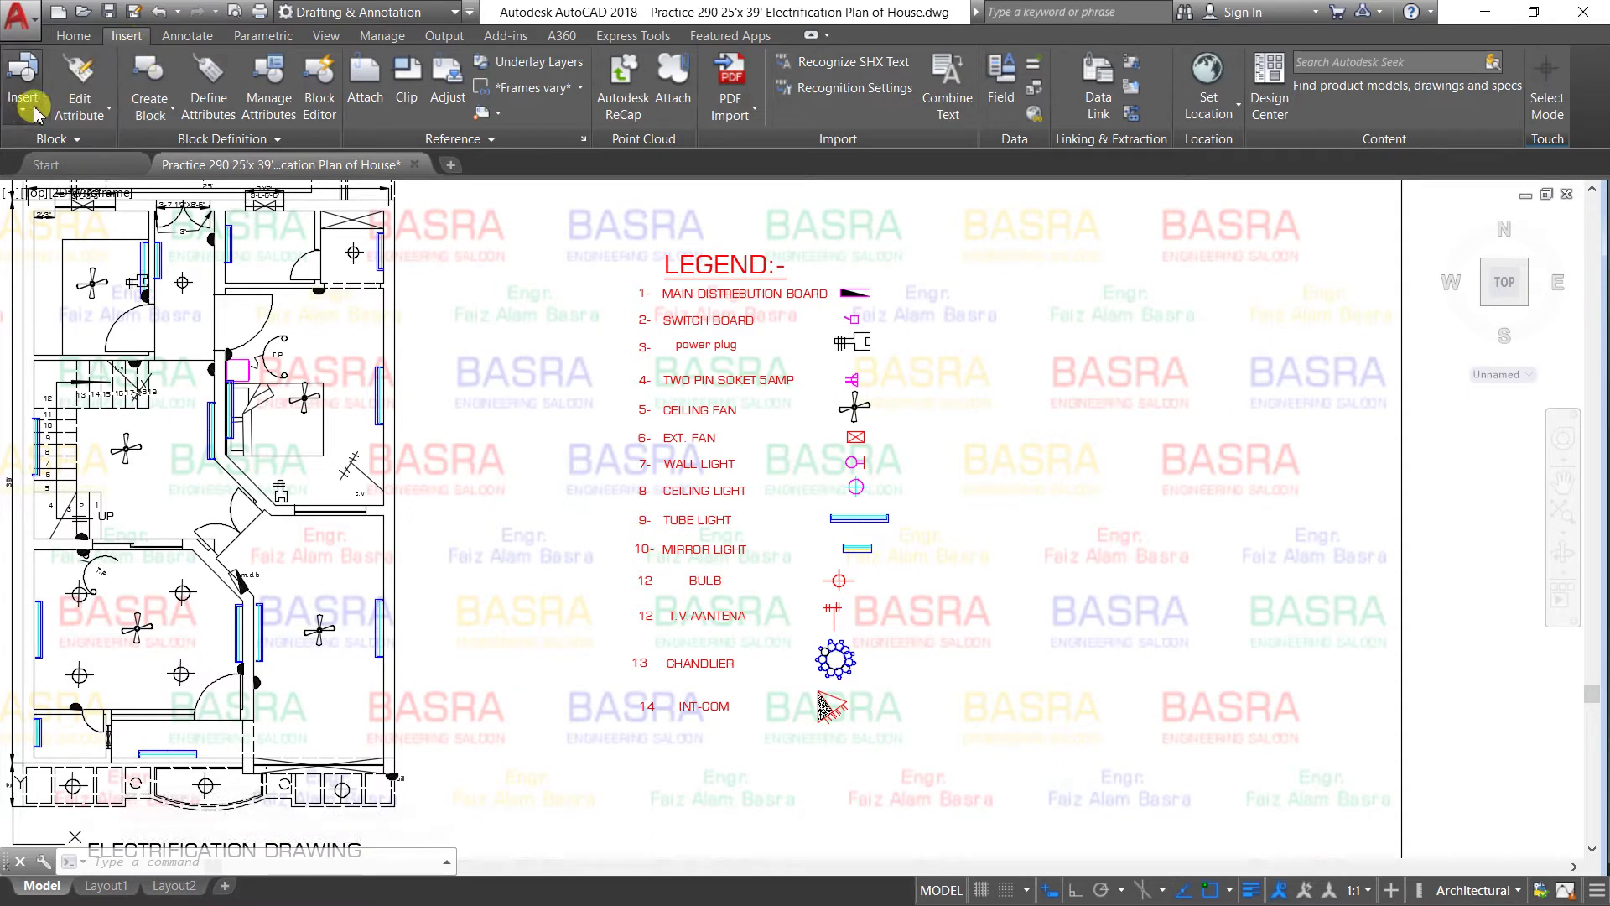
{"action": "left_click", "coordinate": [73, 35]}
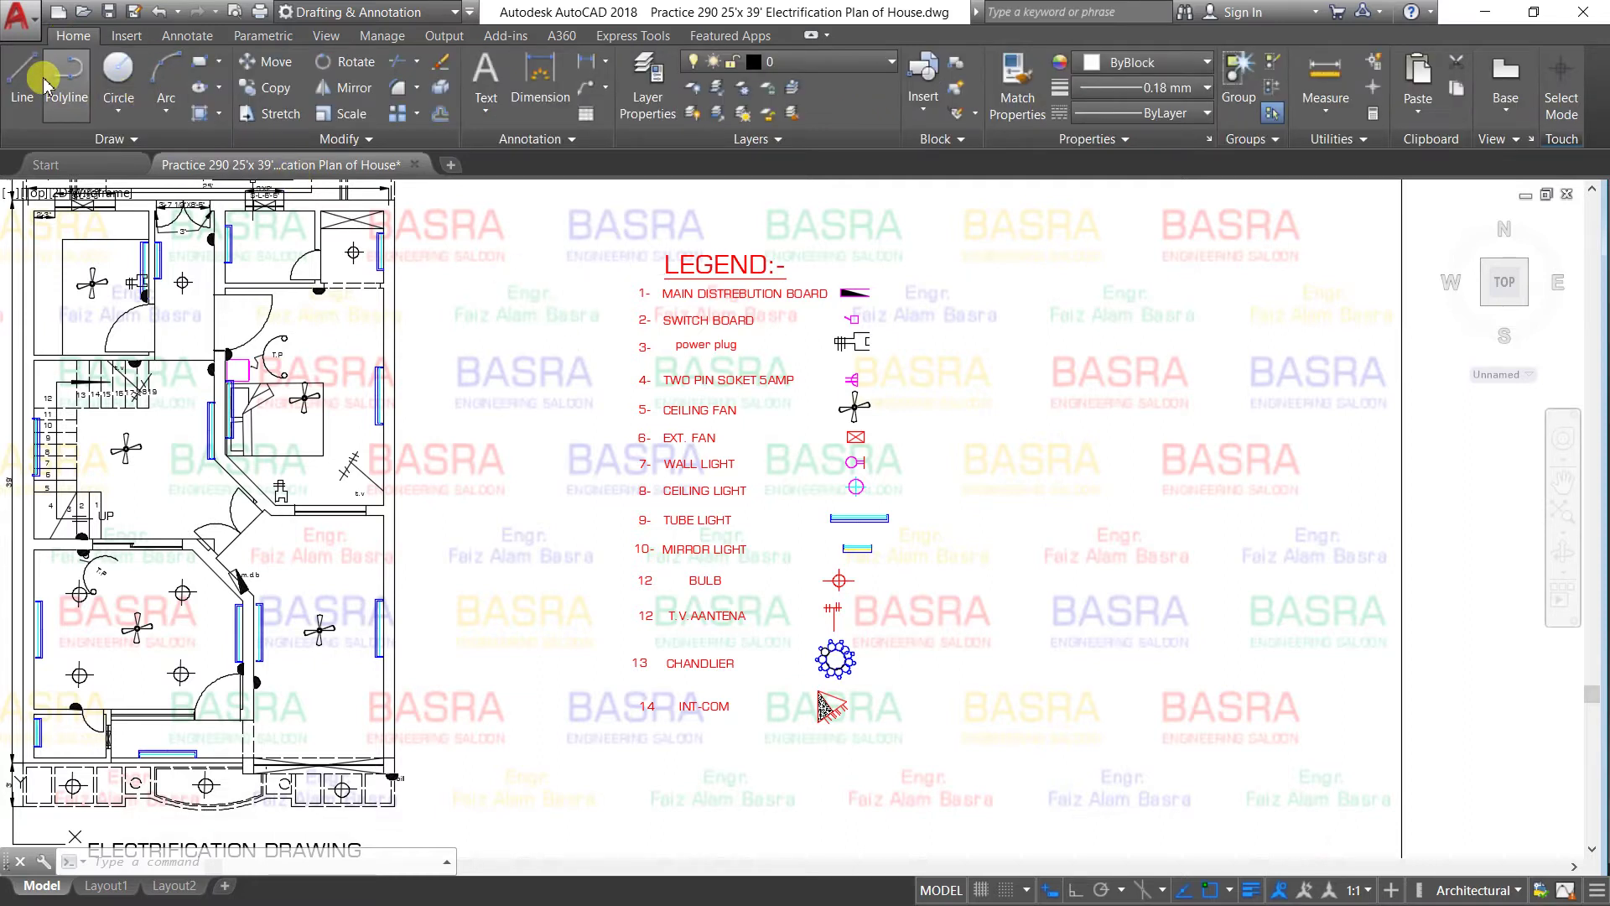
Zoom toward the ELECTRIFICATION DRAWING title under the ground-floor plan and select it
{"action": "scroll", "coordinate": [797, 295], "scroll_direction": "down", "scroll_amount": 2}
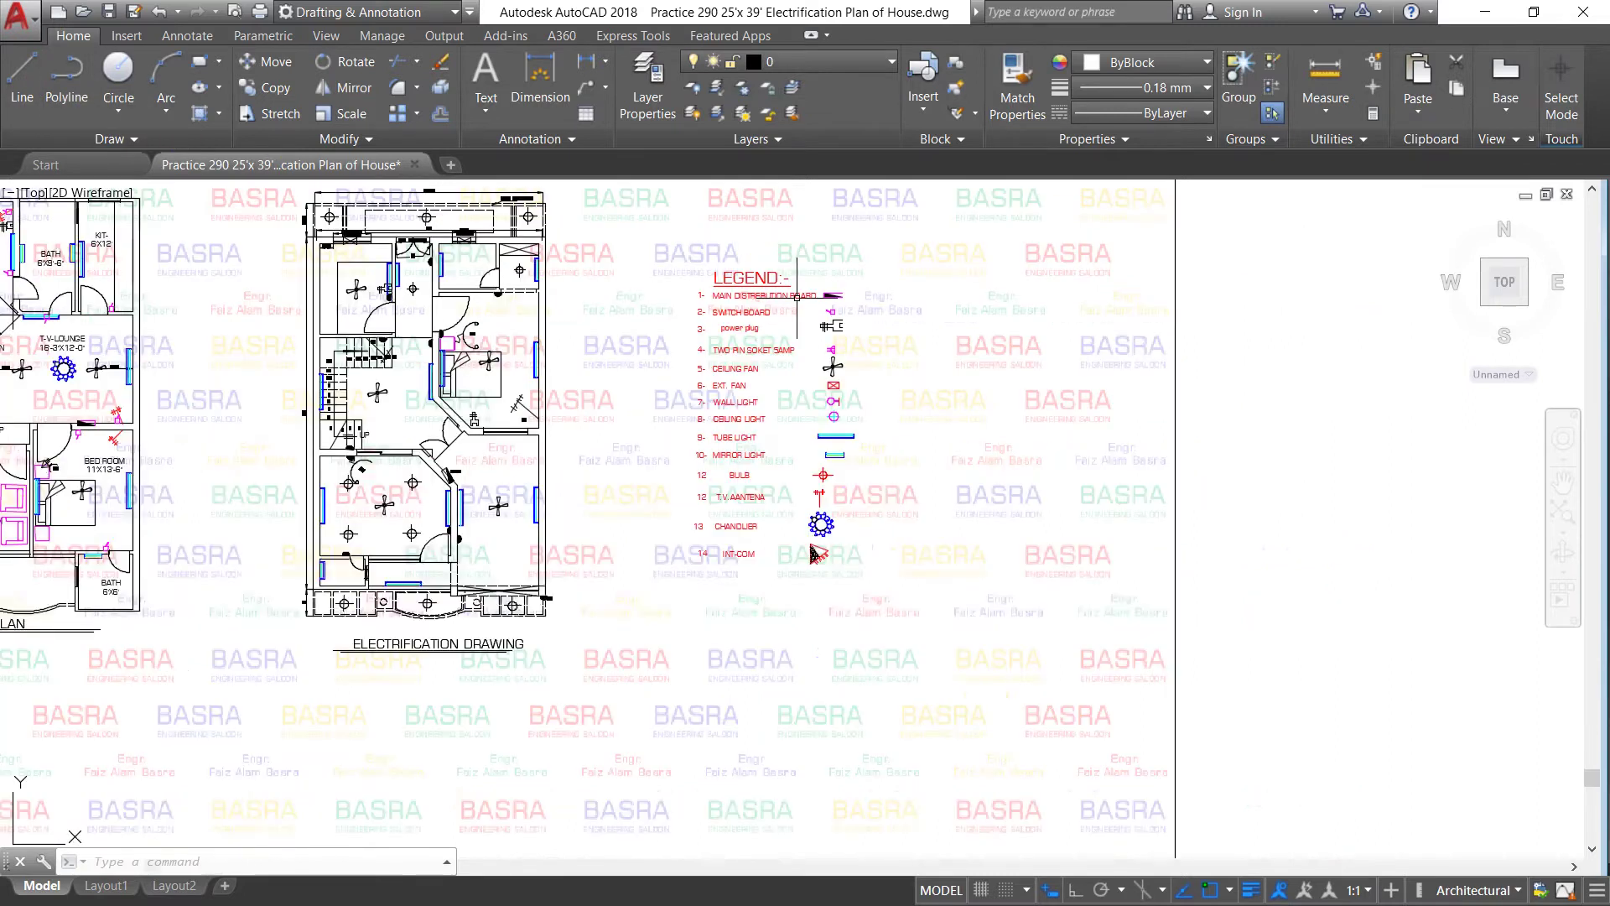
{"action": "scroll", "coordinate": [674, 288], "scroll_direction": "up", "scroll_amount": 2}
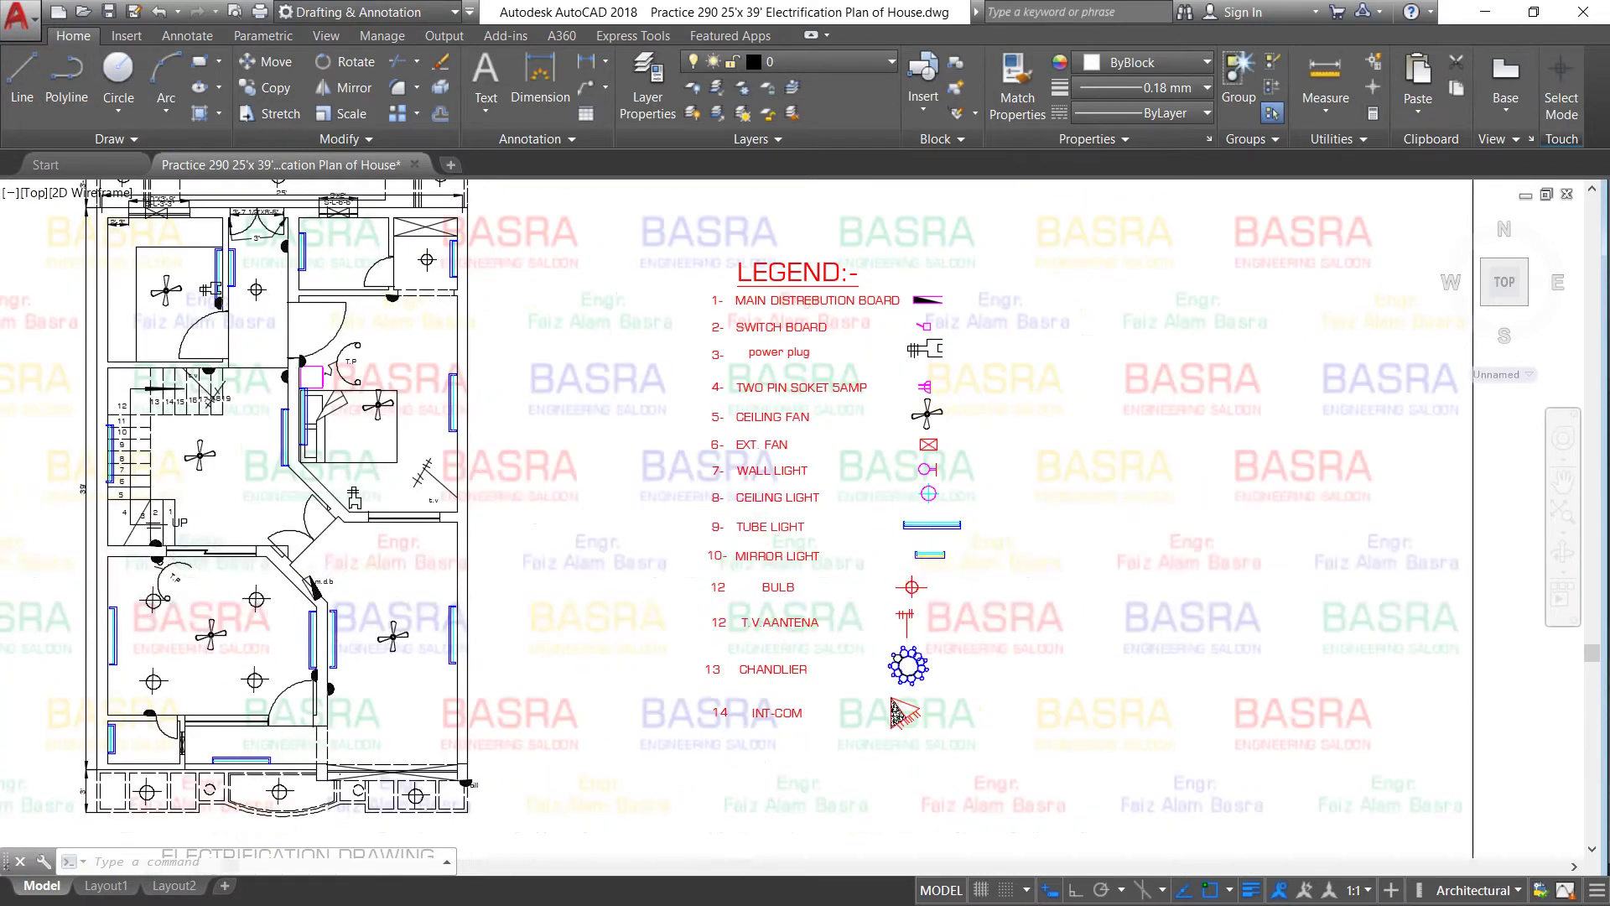
{"action": "scroll", "coordinate": [620, 290], "scroll_direction": "up", "scroll_amount": 1}
{"action": "scroll", "coordinate": [845, 352], "scroll_direction": "down", "scroll_amount": 3}
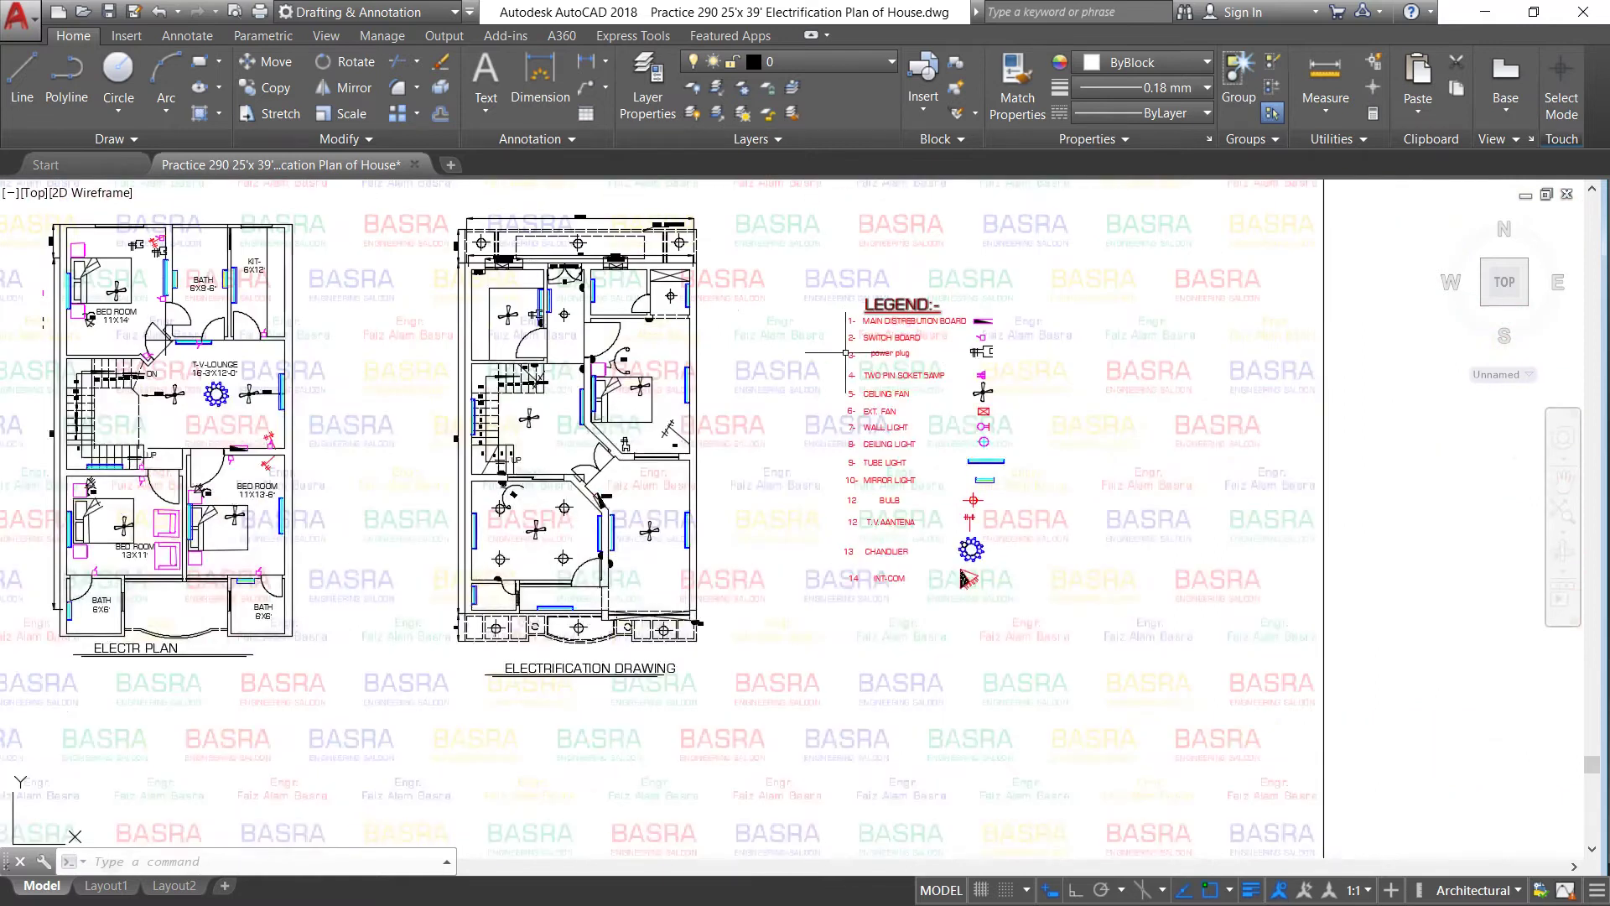
{"action": "scroll", "coordinate": [588, 625], "scroll_direction": "up", "scroll_amount": 2}
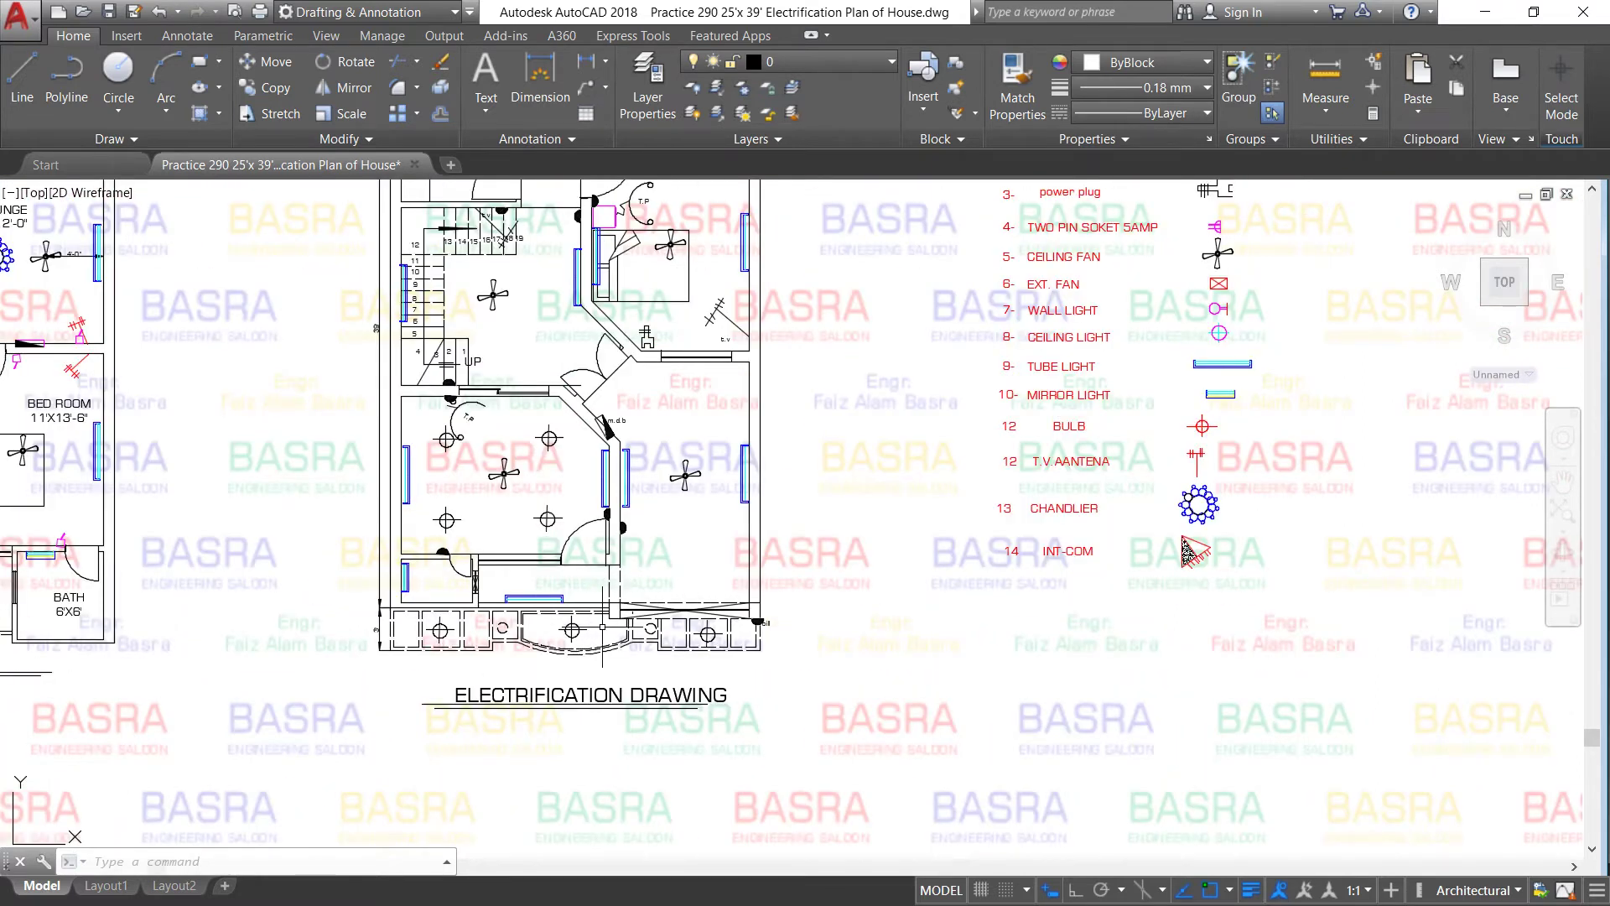
{"action": "scroll", "coordinate": [637, 618], "scroll_direction": "up", "scroll_amount": 2}
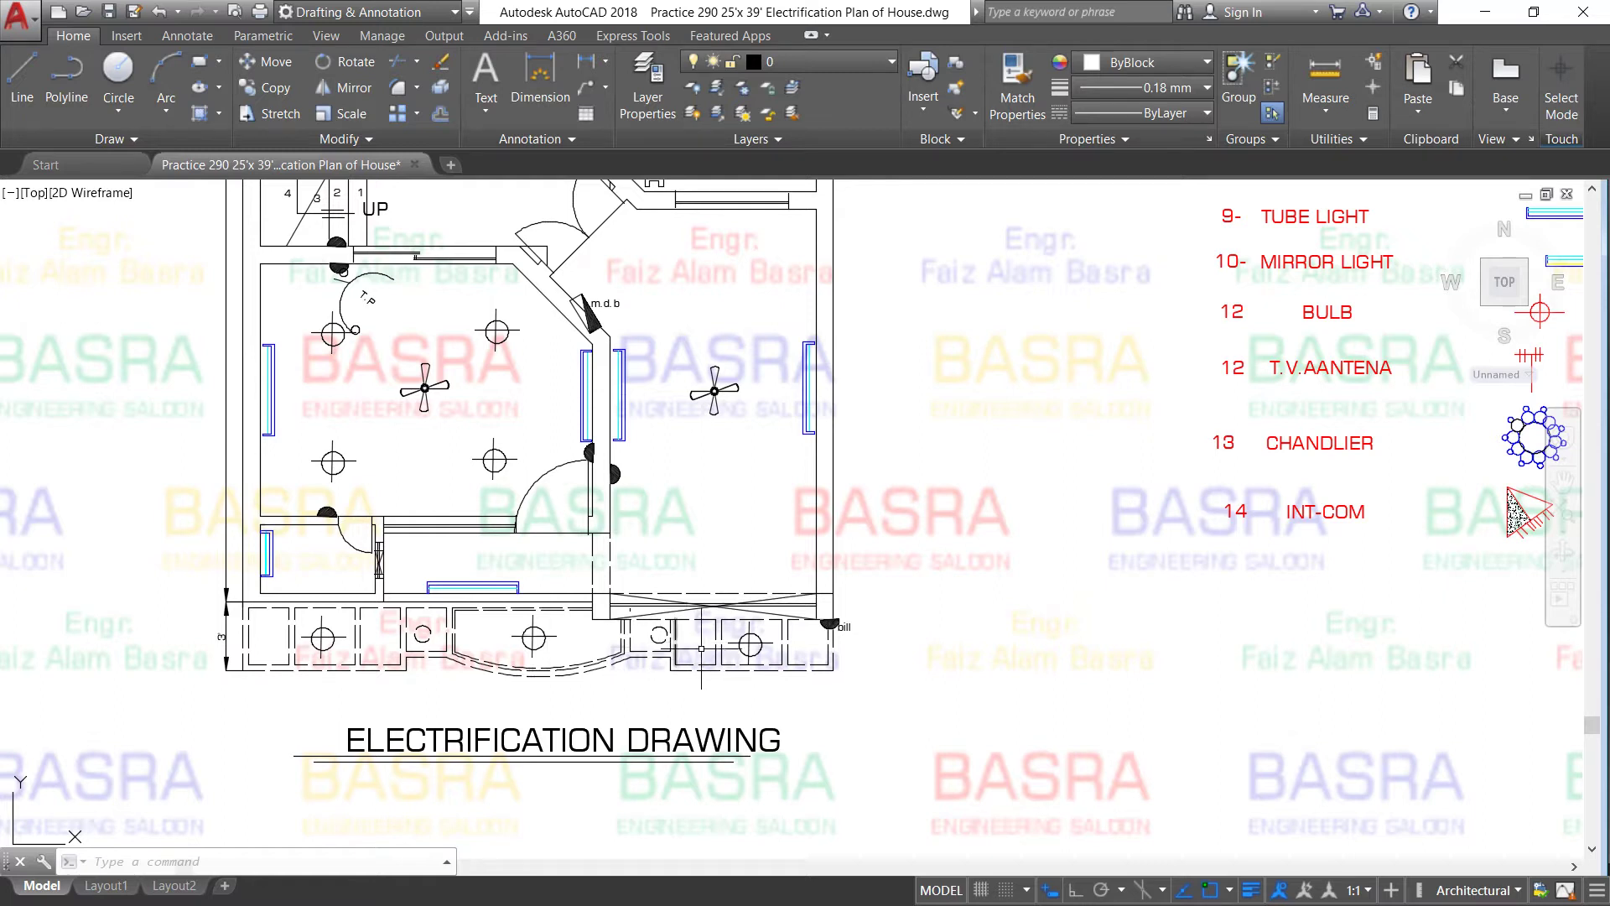
{"action": "left_click", "coordinate": [602, 738]}
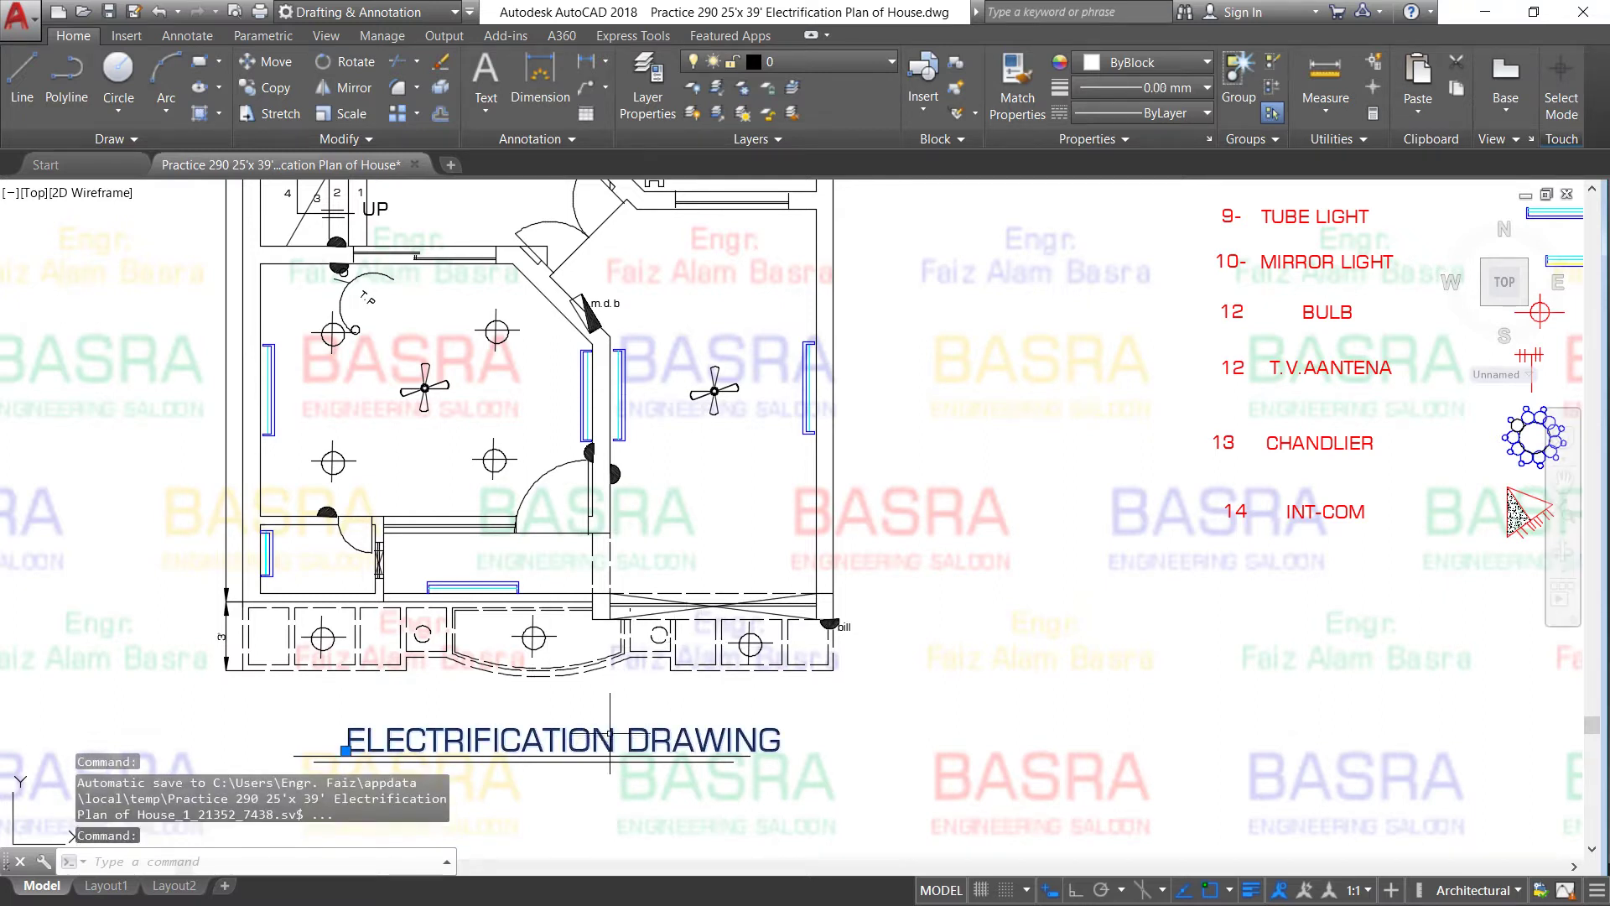
Replace ELECTRIFICATION DRAWING with GROUND FLOOR in the plan title and end TEXTEDIT
{"action": "left_click", "coordinate": [767, 749]}
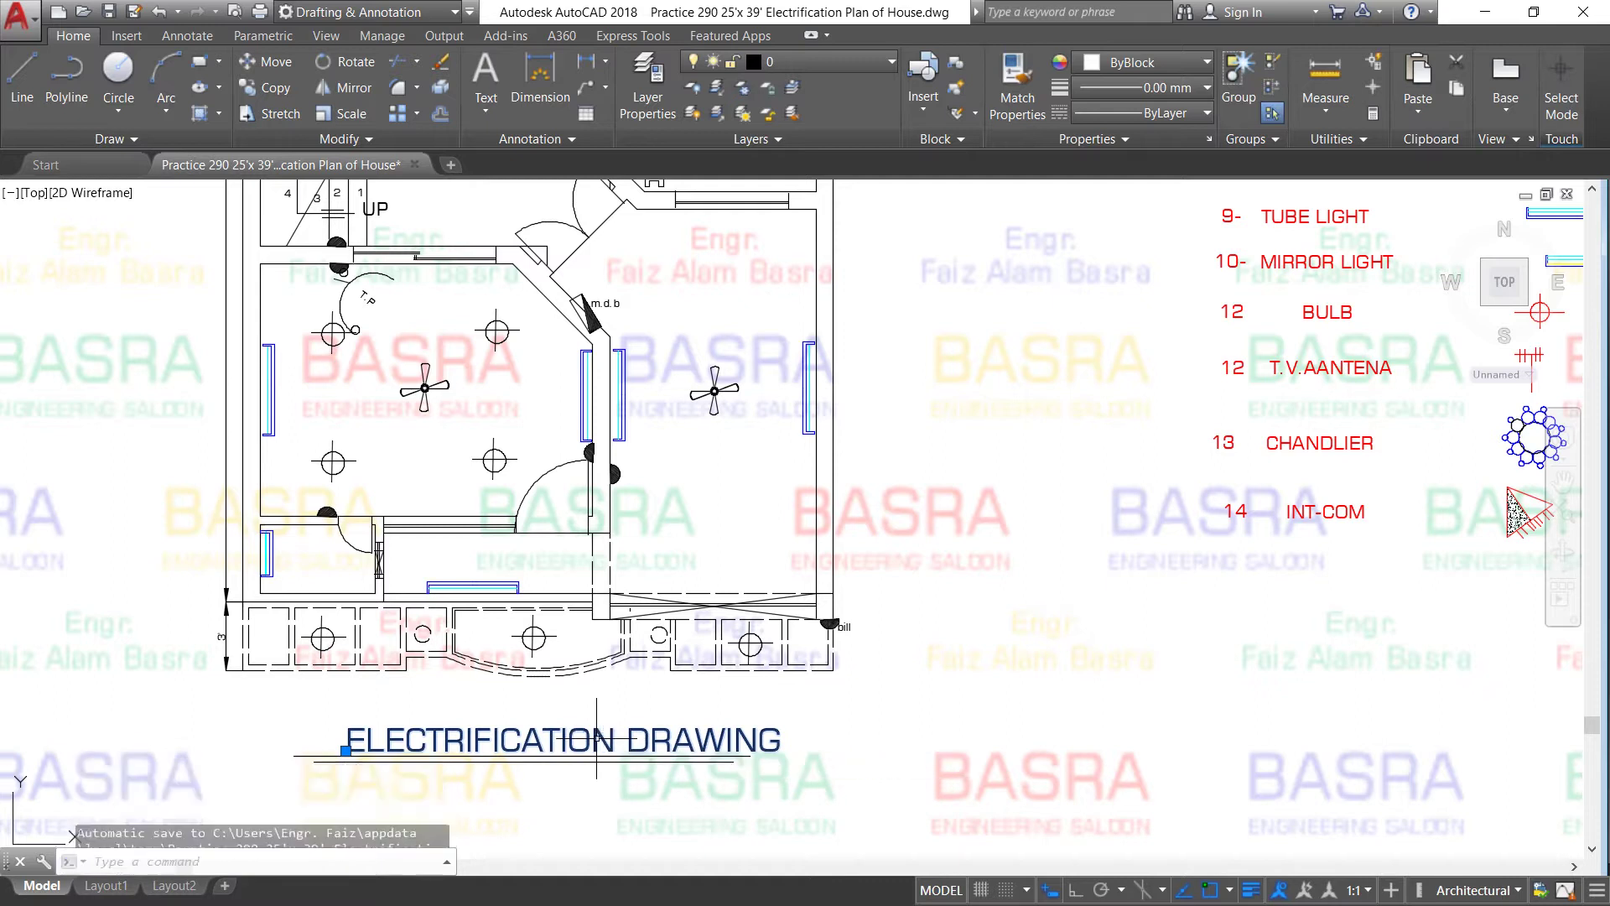
{"action": "double_click", "coordinate": [770, 749]}
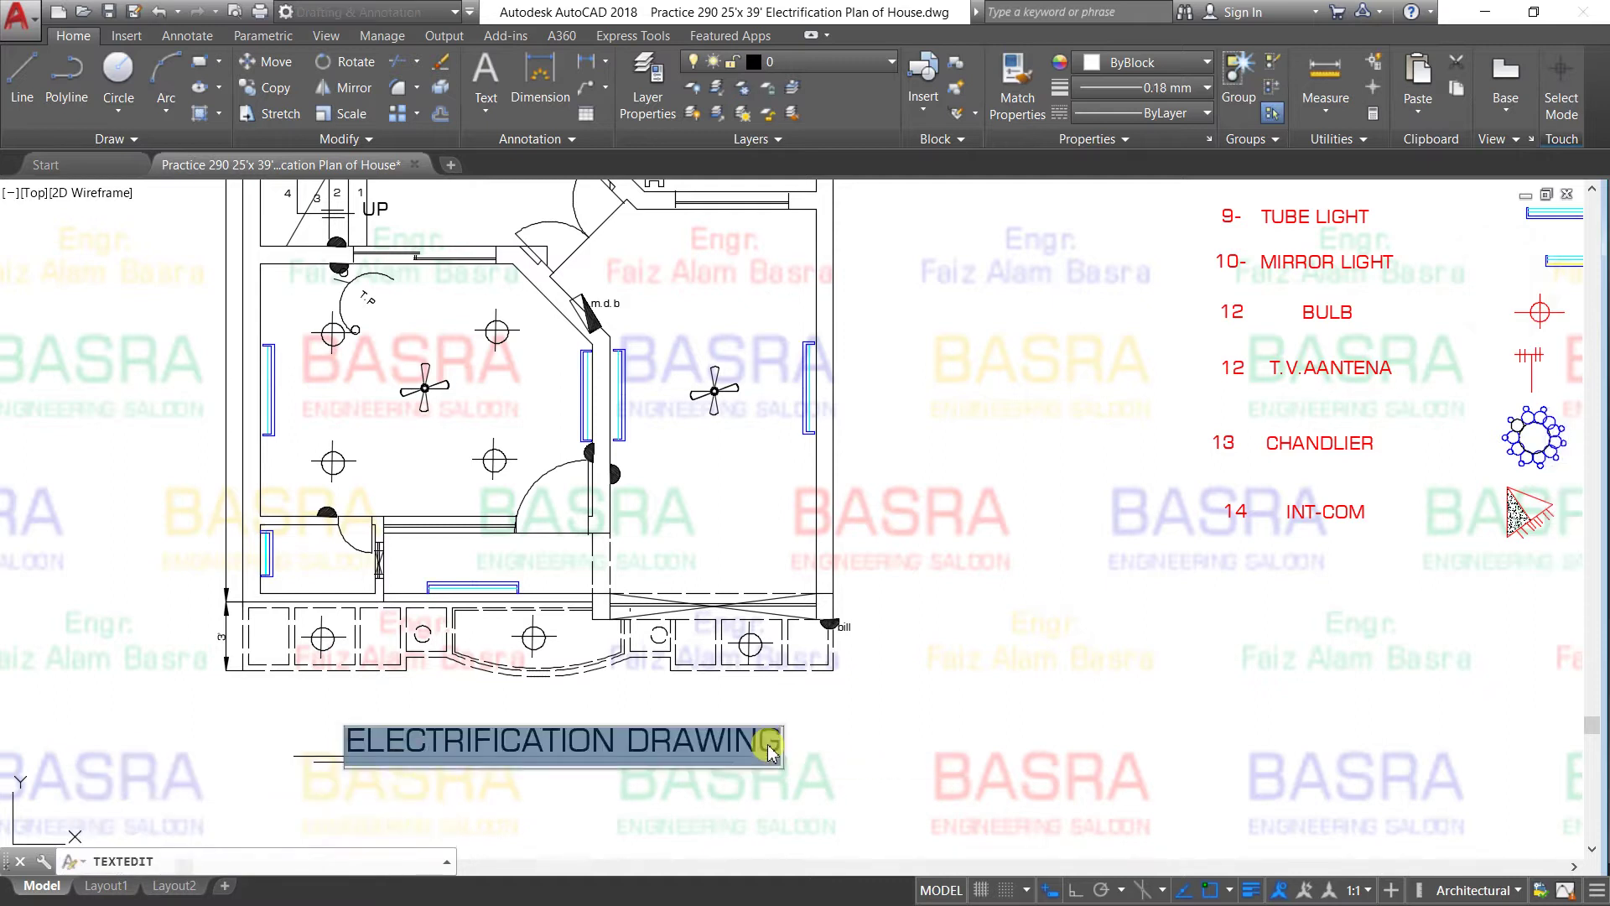
{"action": "left_click", "coordinate": [616, 740]}
{"action": "left_click_drag", "start_coordinate": [615, 744], "coordinate": [280, 715]}
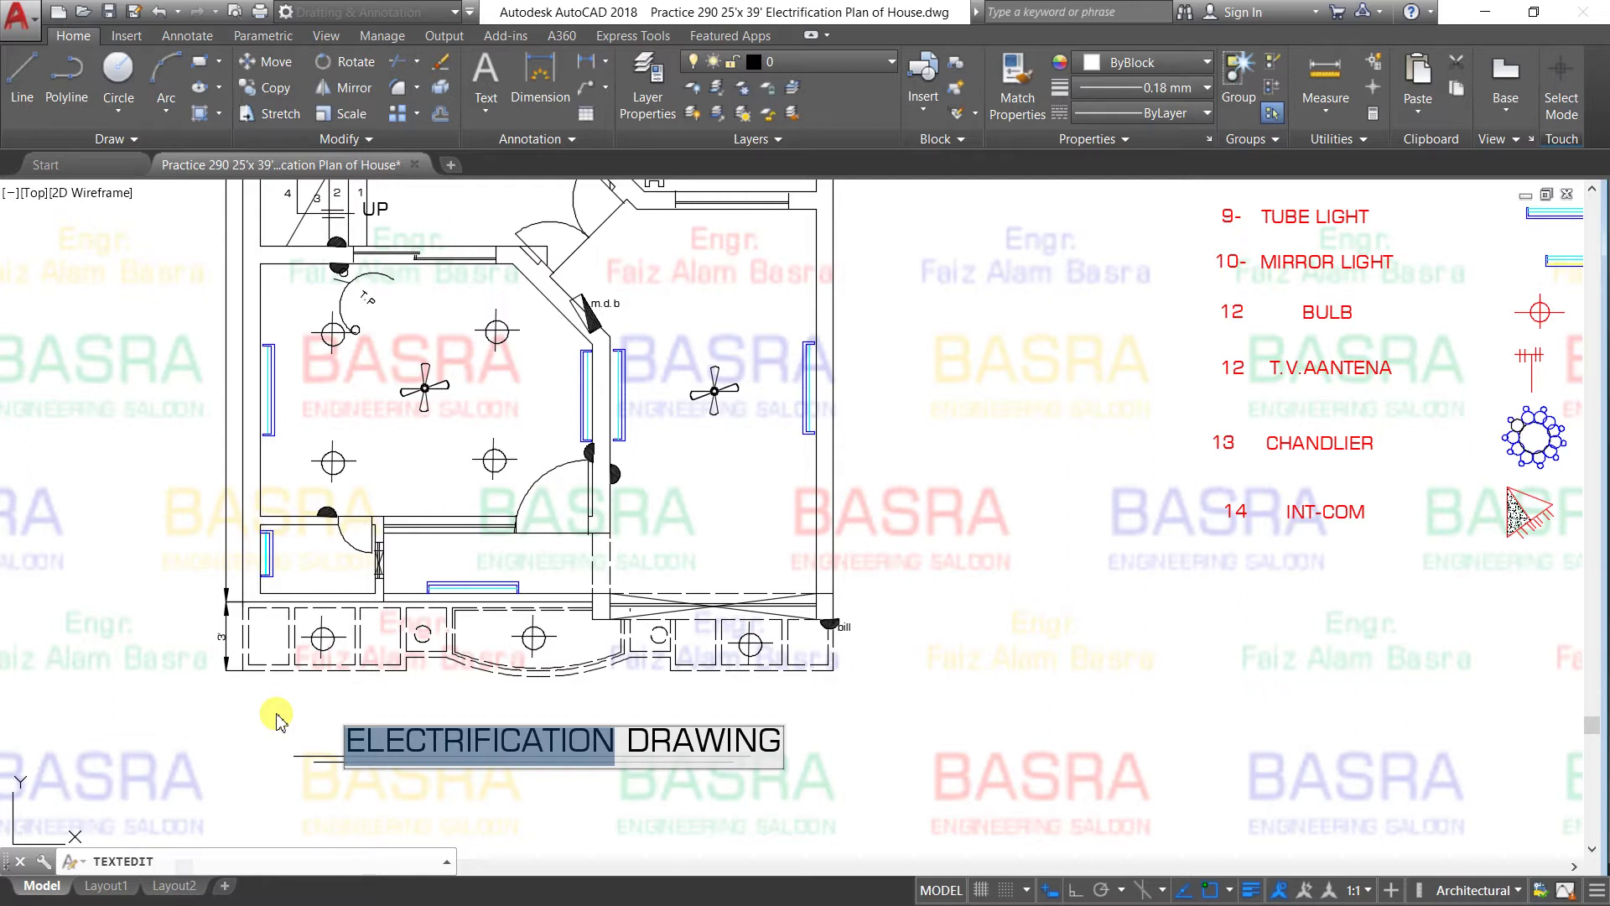
{"action": "type", "text": "GROUND "}
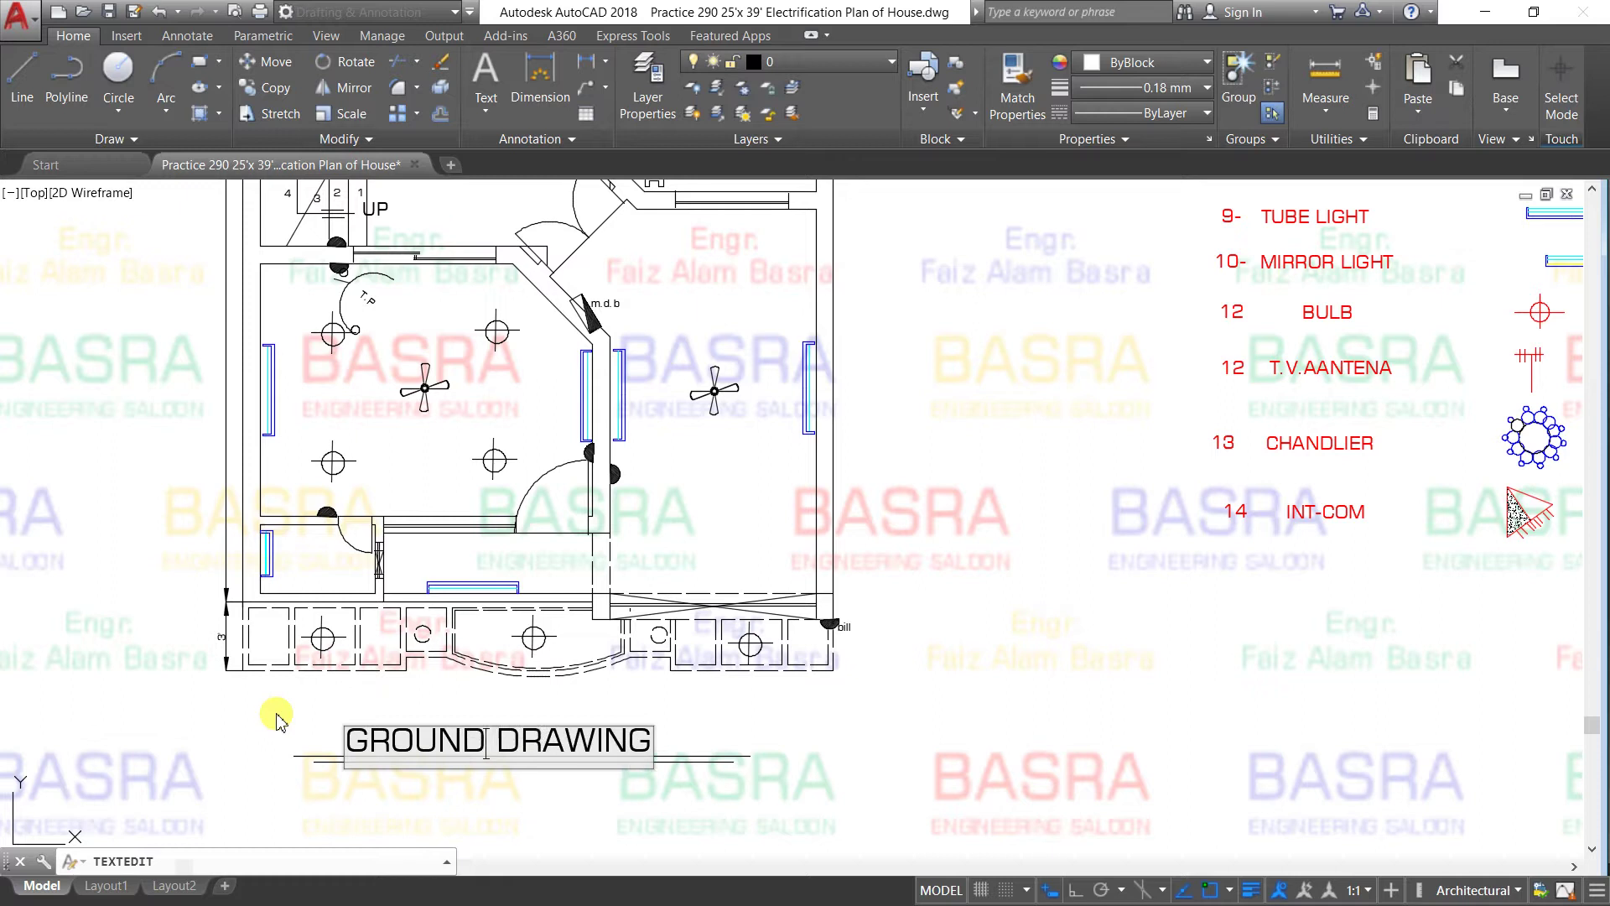
{"action": "type", "text": "FLOO"}
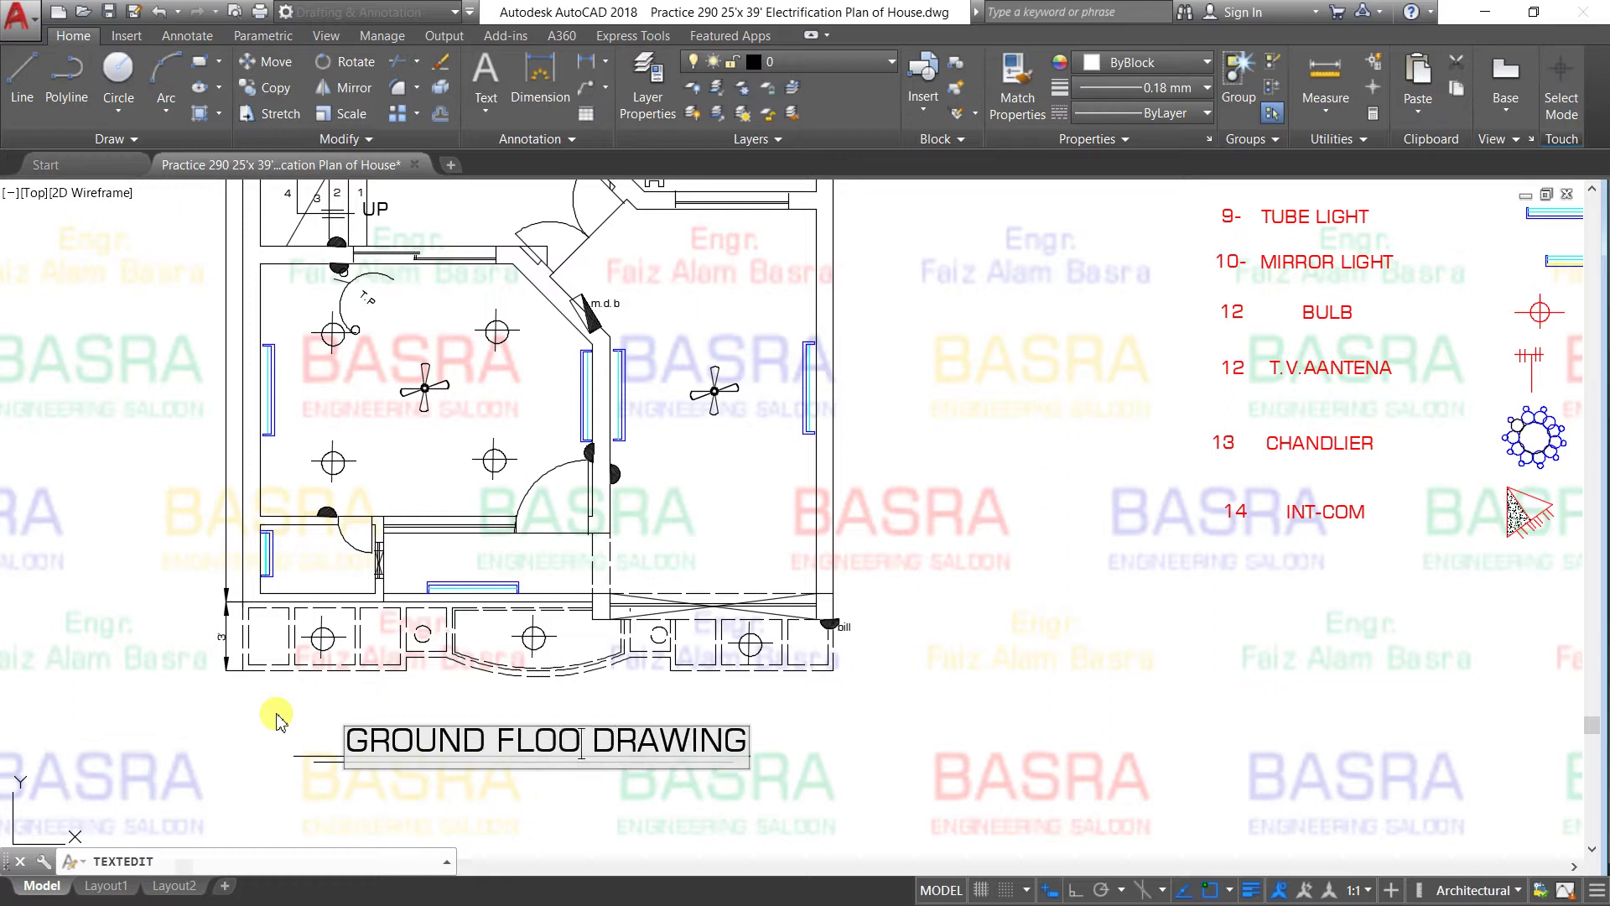
{"action": "type", "text": "R"}
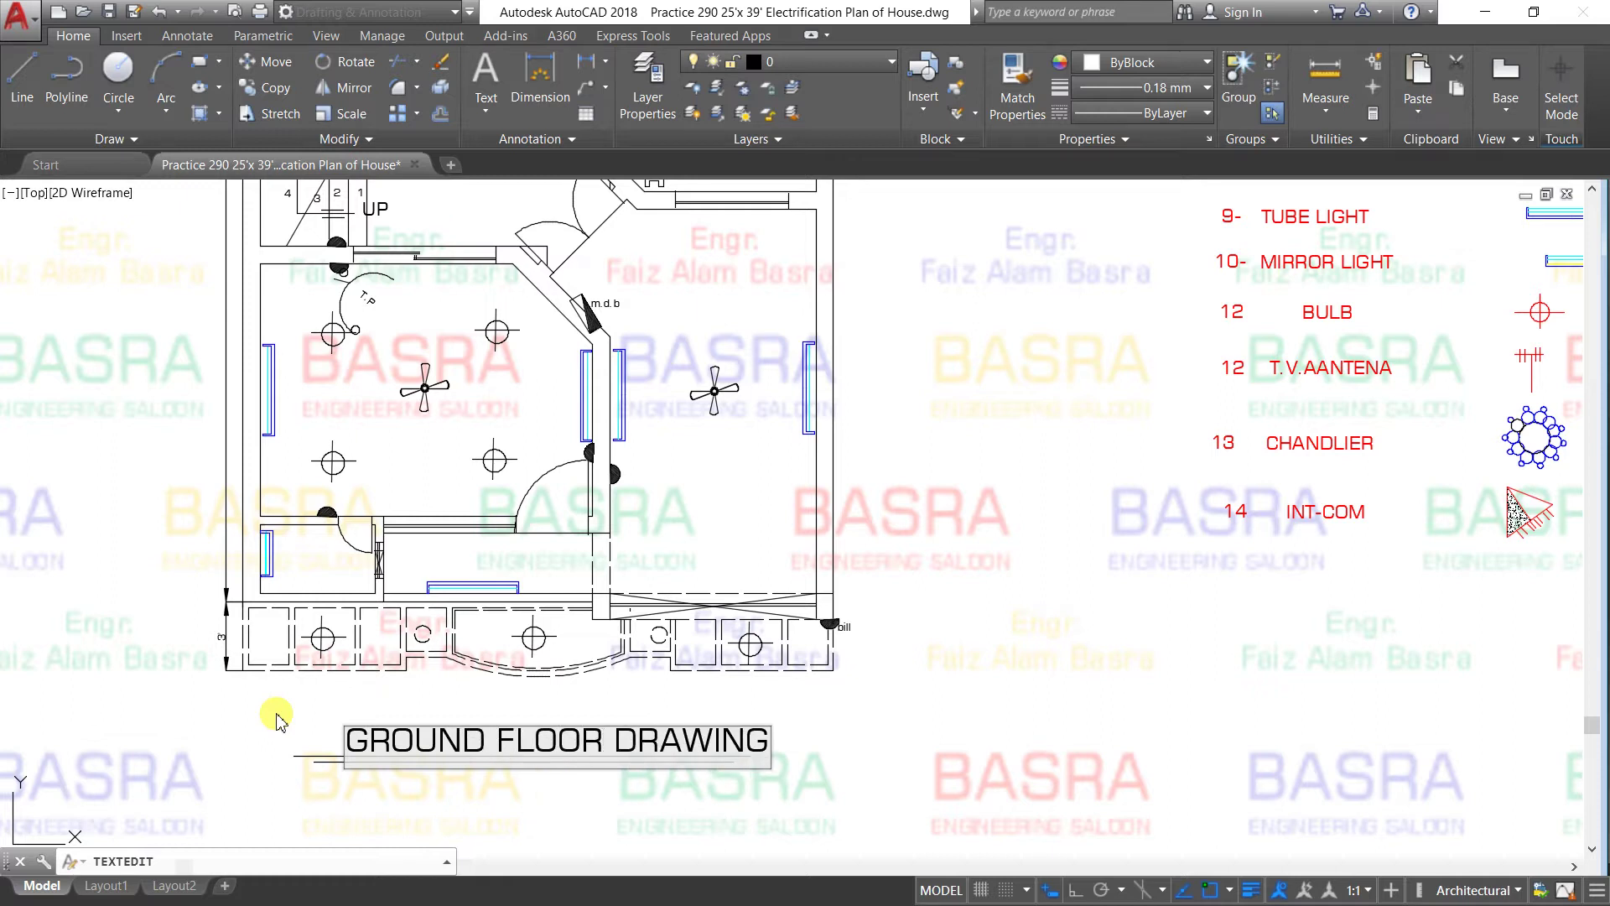
{"action": "key", "text": "Delete"}
{"action": "key", "text": "Delete"}
{"action": "key", "text": "Delete"}
{"action": "key", "text": "Delete"}
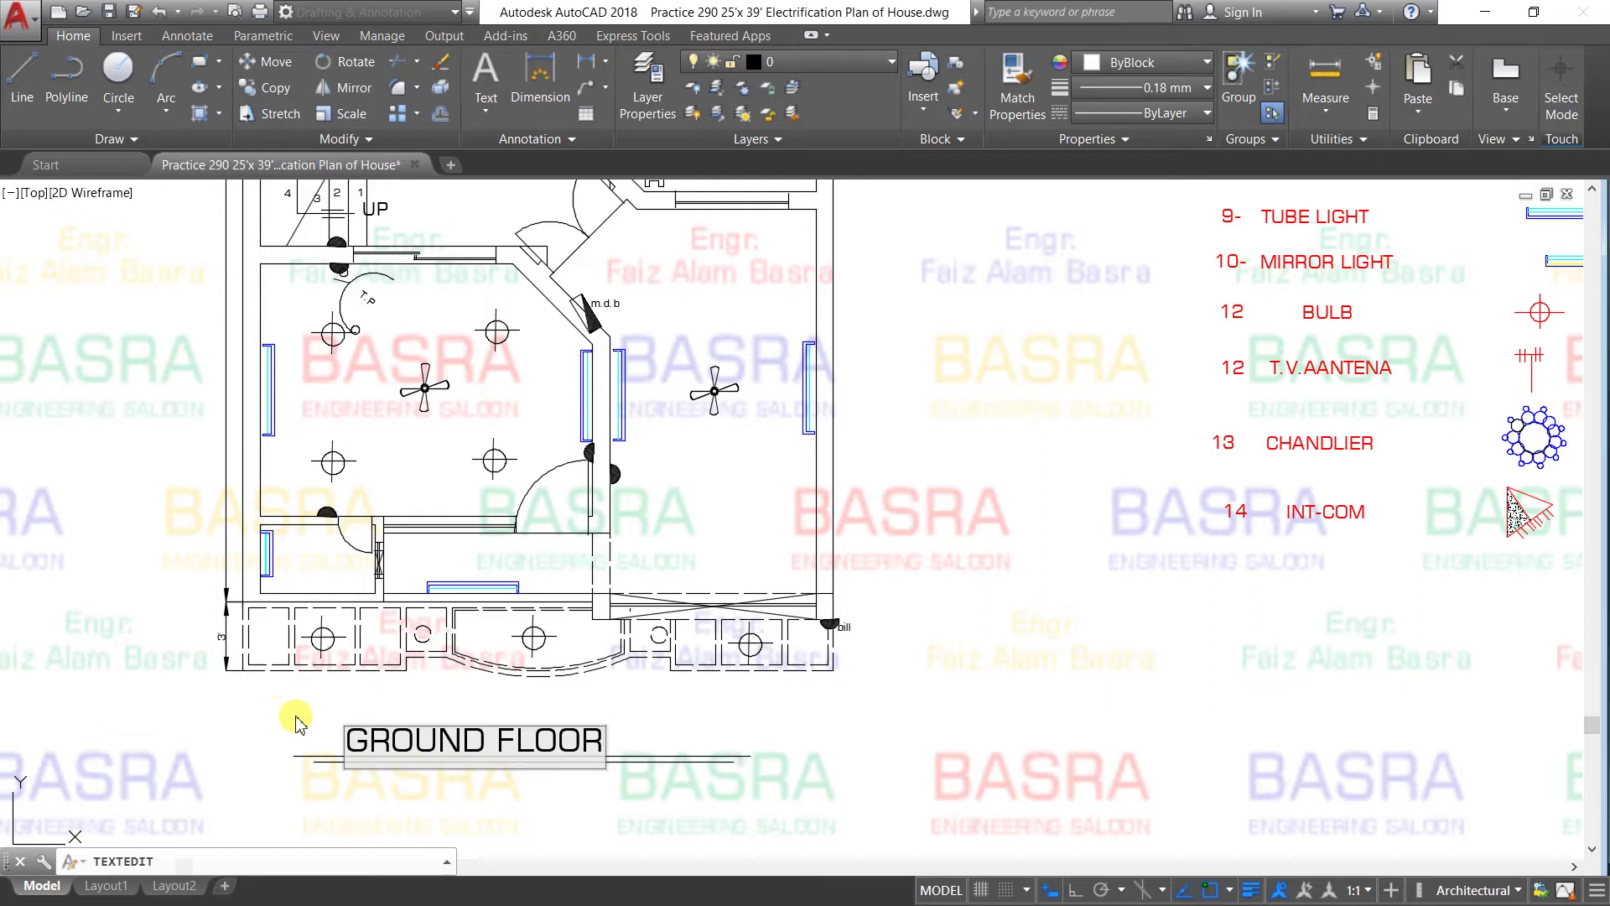
{"action": "left_click", "coordinate": [353, 762]}
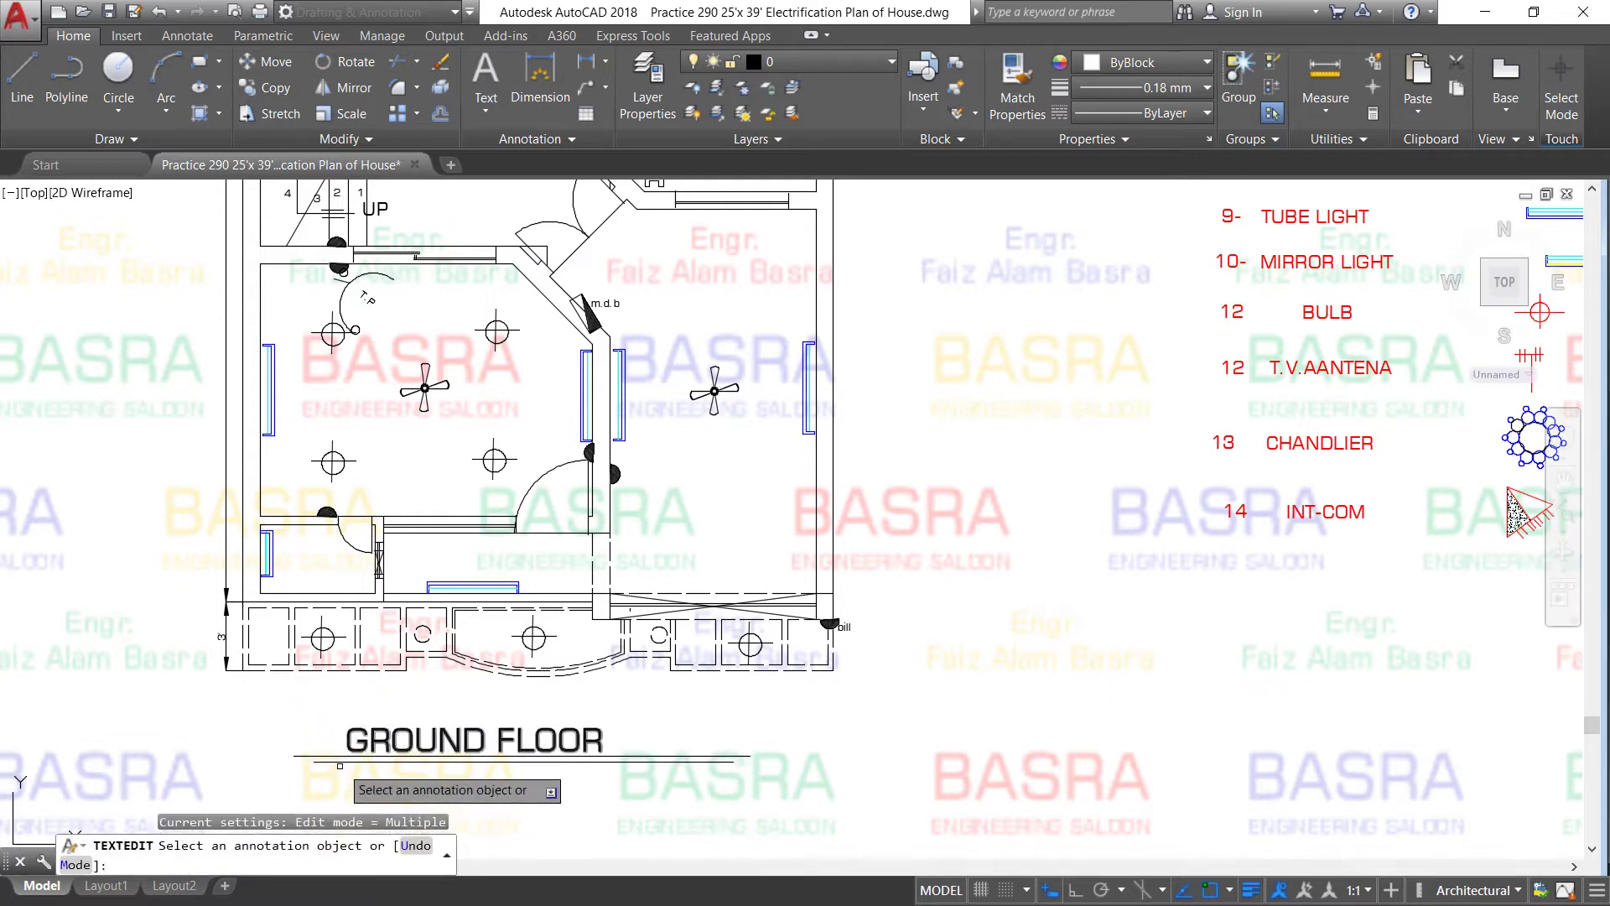
{"action": "right_click", "coordinate": [271, 707]}
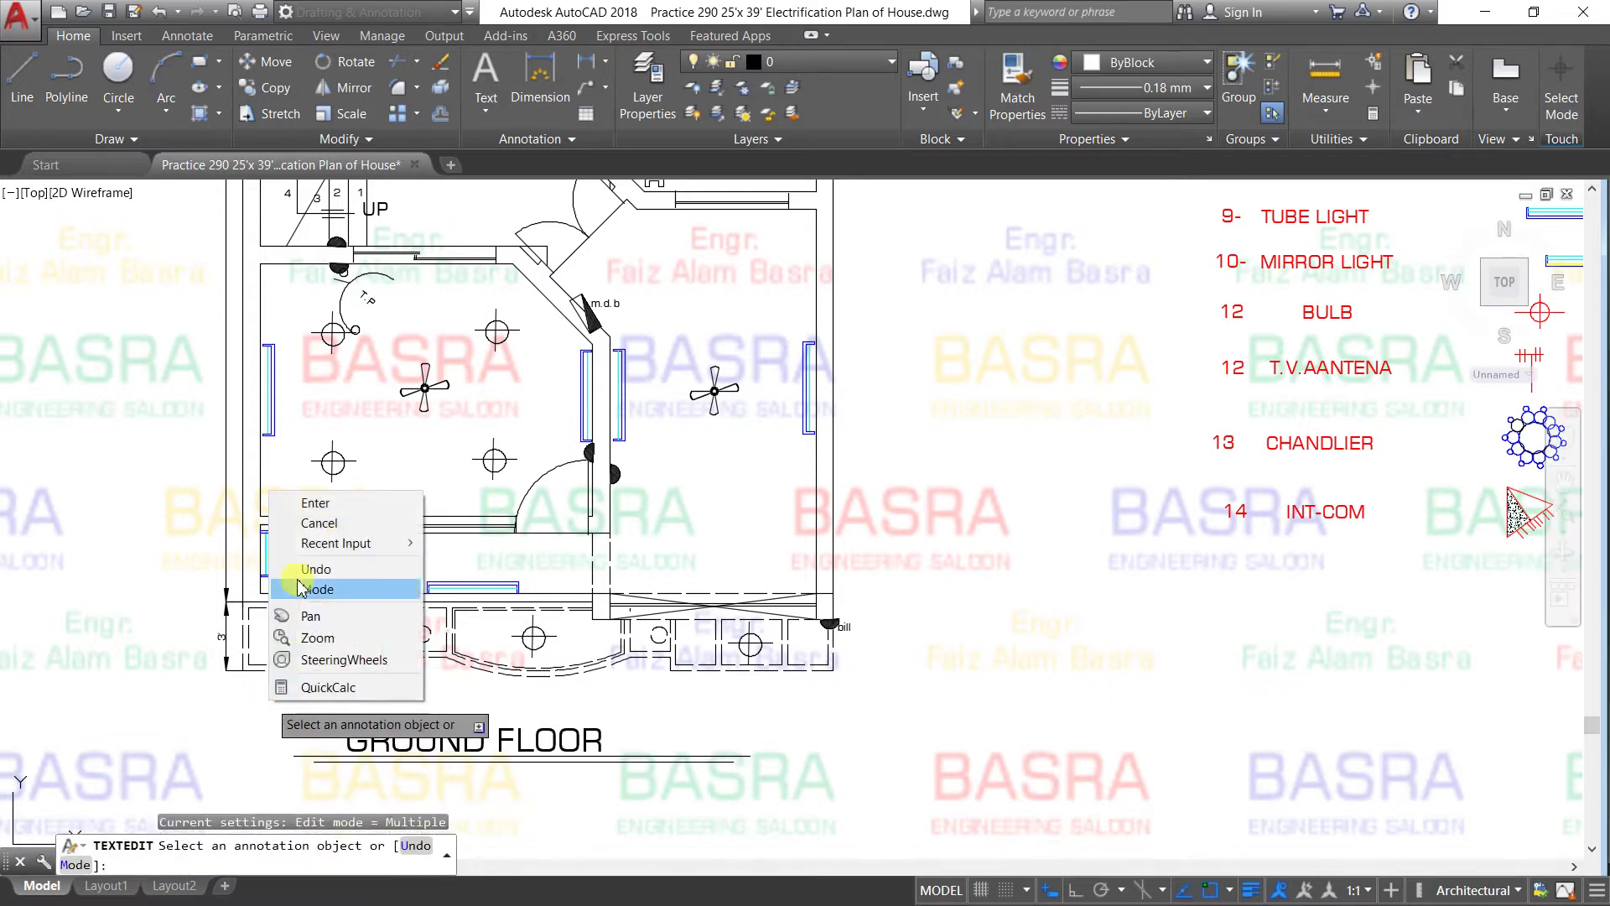
{"action": "left_click", "coordinate": [312, 508]}
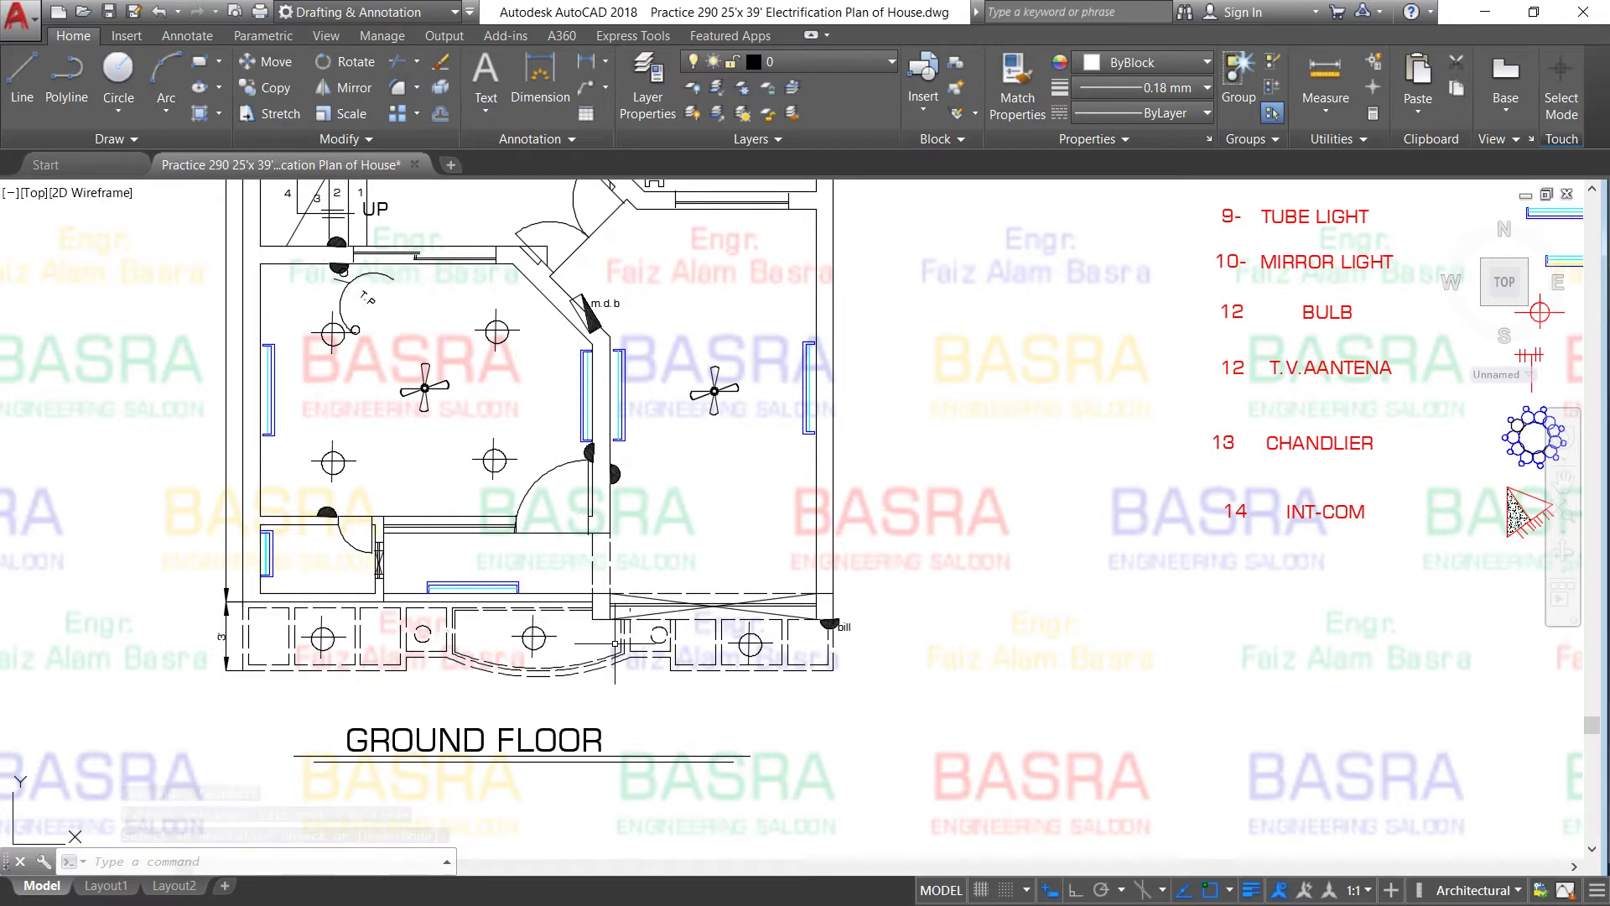
Review the plan and legend, then zoom to and select the m.d.b label by the distribution board
{"action": "scroll", "coordinate": [615, 645], "scroll_direction": "down", "scroll_amount": 2}
{"action": "scroll", "coordinate": [491, 578], "scroll_direction": "up", "scroll_amount": 4}
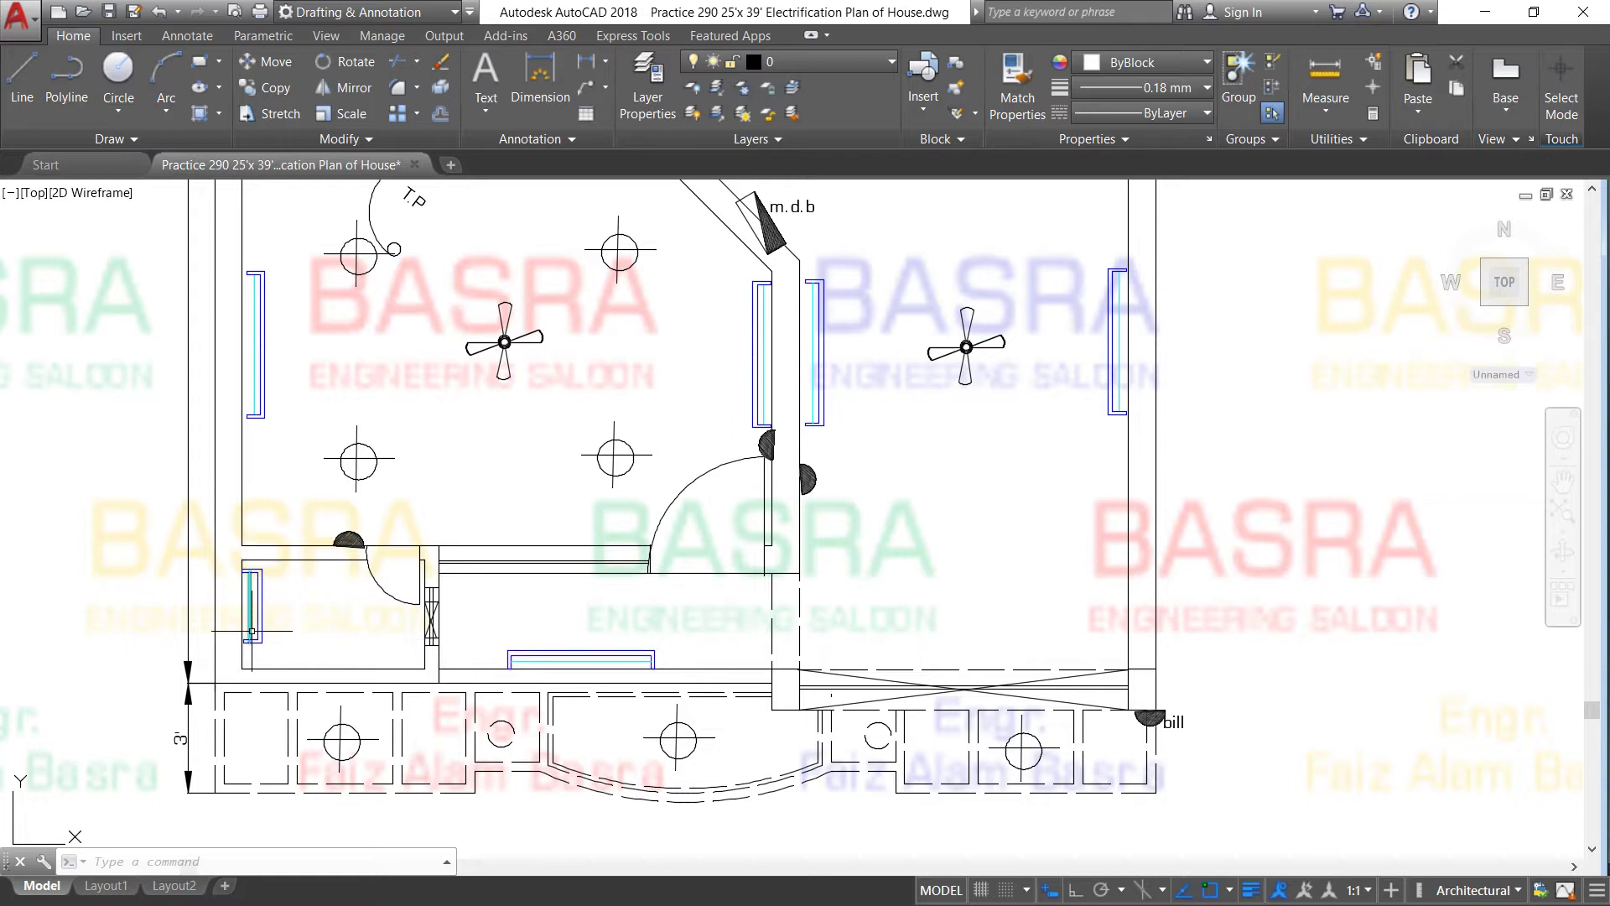
{"action": "scroll", "coordinate": [251, 631], "scroll_direction": "down", "scroll_amount": 2}
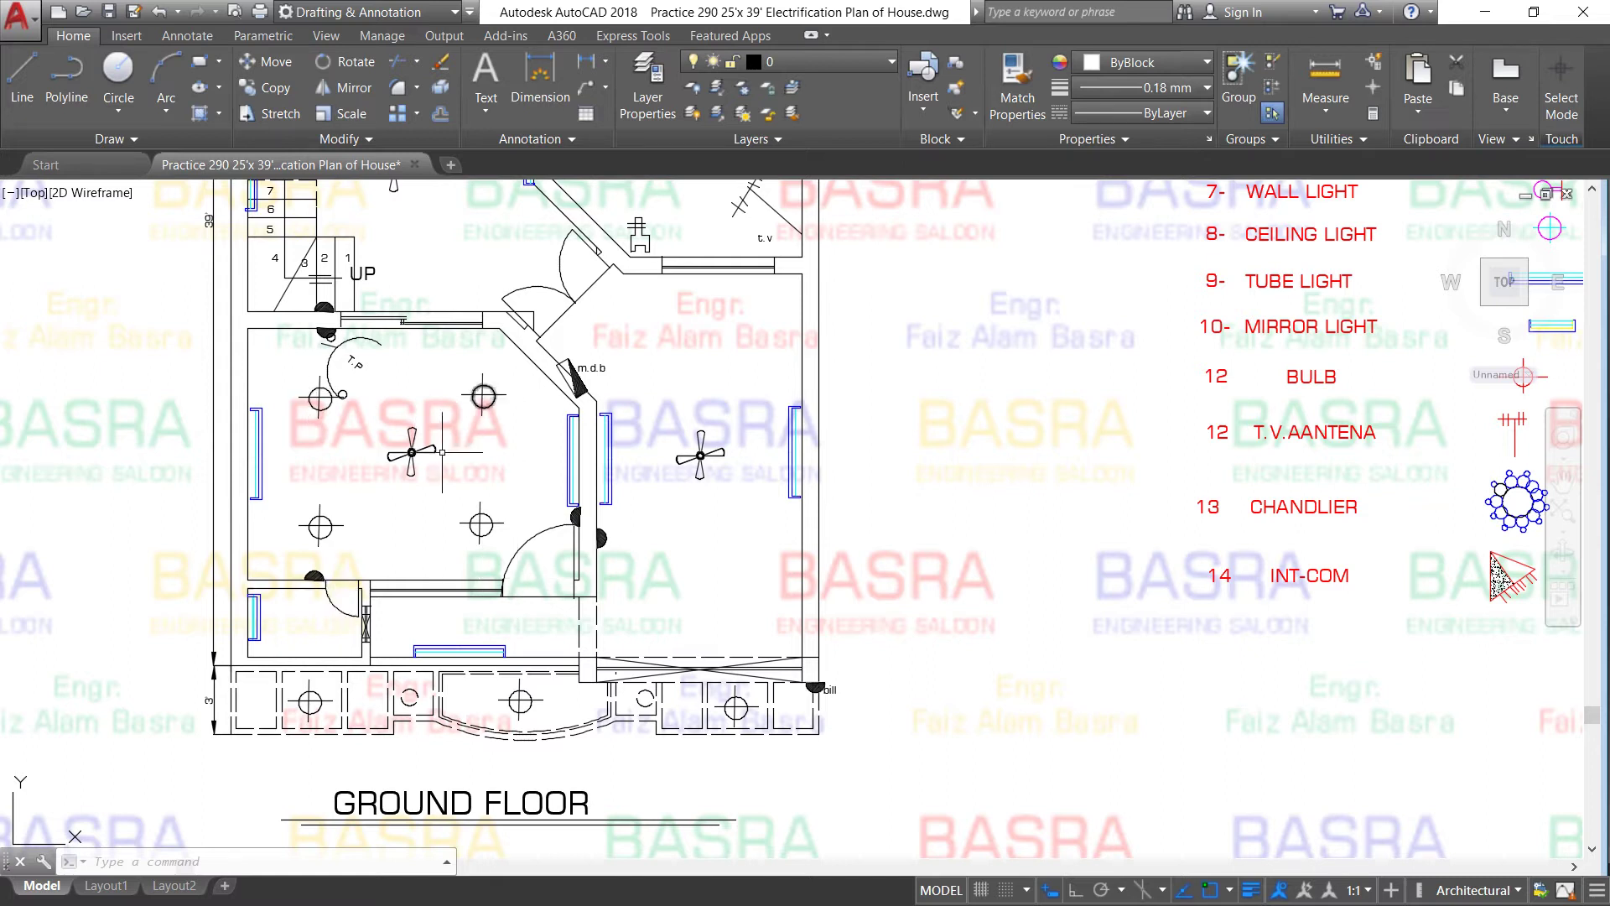
{"action": "scroll", "coordinate": [308, 550], "scroll_direction": "up", "scroll_amount": 2}
{"action": "scroll", "coordinate": [315, 536], "scroll_direction": "down", "scroll_amount": 2}
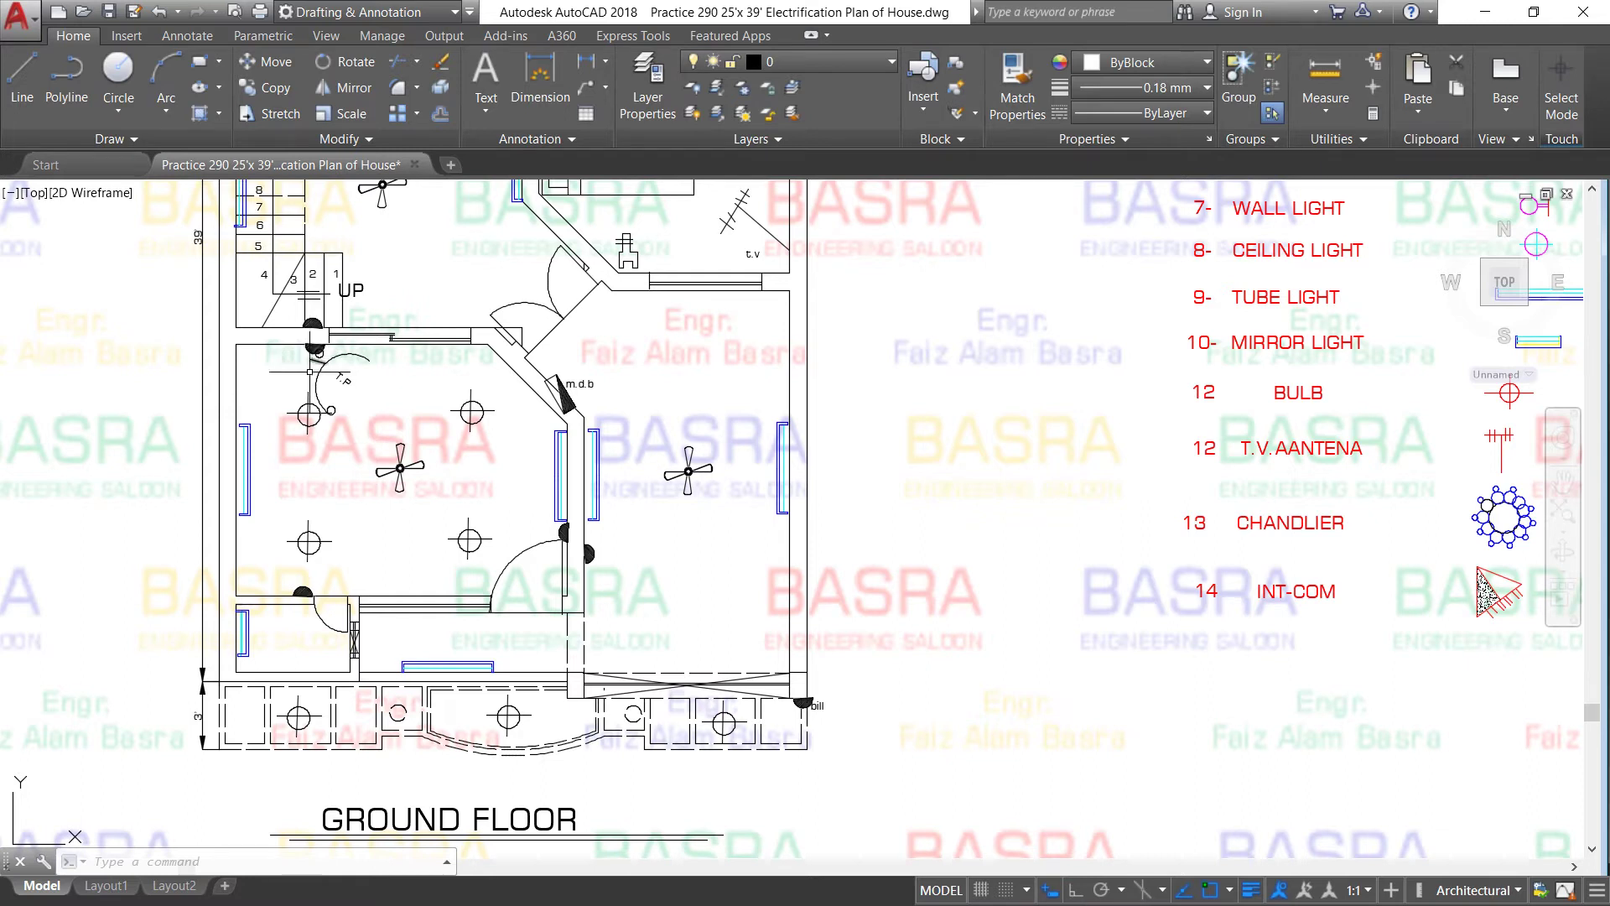
{"action": "scroll", "coordinate": [301, 377], "scroll_direction": "up", "scroll_amount": 2}
{"action": "scroll", "coordinate": [280, 401], "scroll_direction": "down", "scroll_amount": 2}
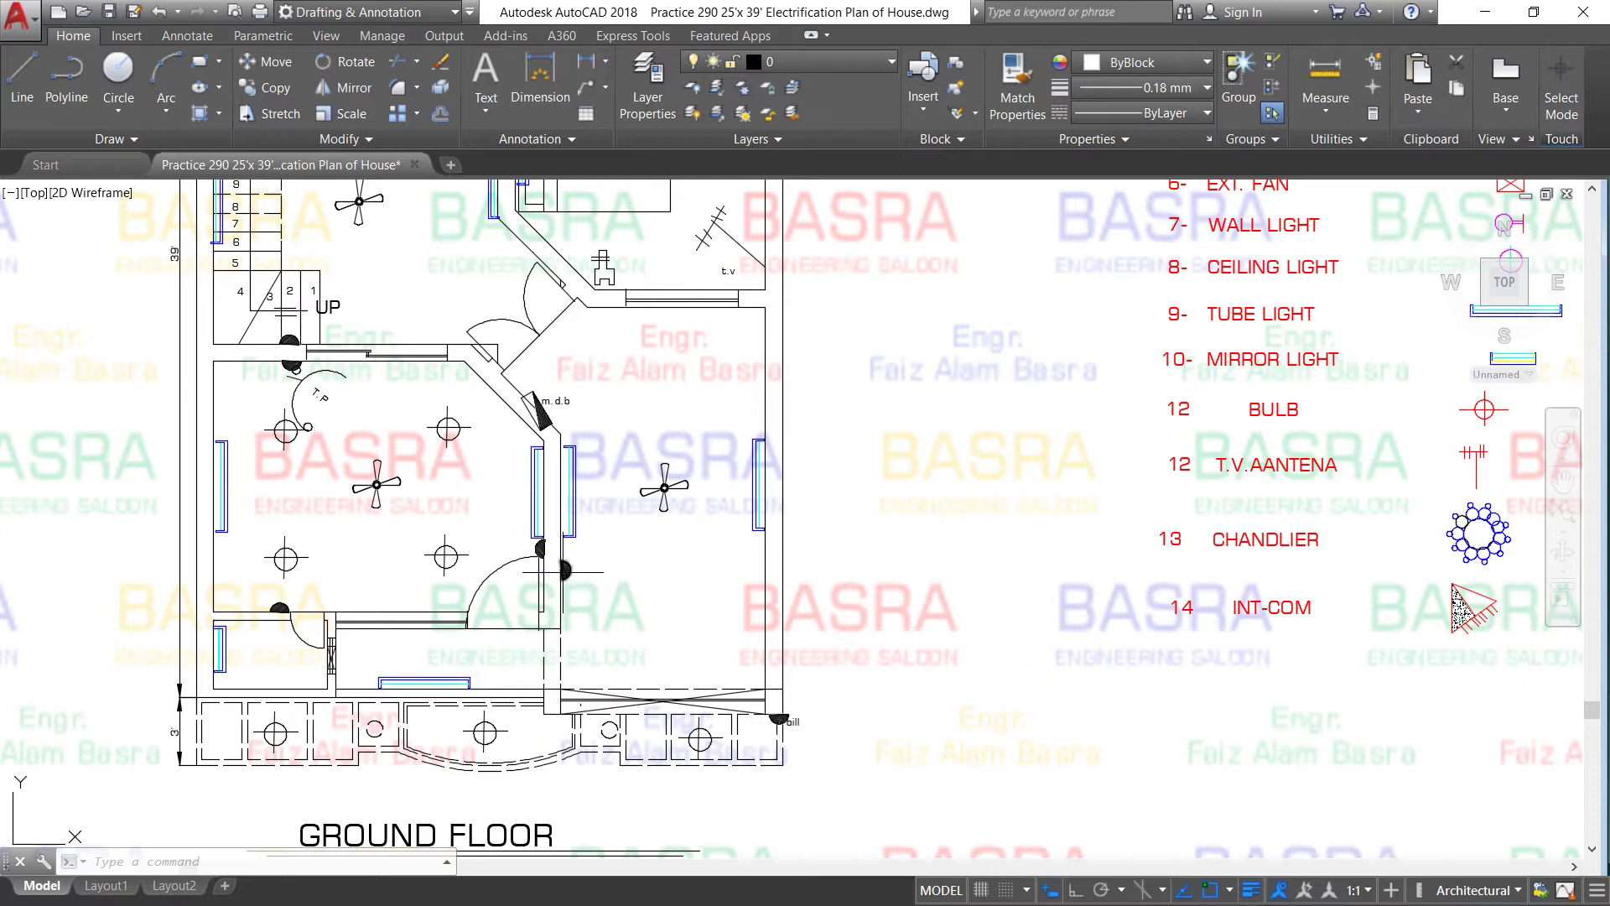
{"action": "scroll", "coordinate": [566, 569], "scroll_direction": "down", "scroll_amount": 3}
{"action": "scroll", "coordinate": [553, 575], "scroll_direction": "down", "scroll_amount": 1}
{"action": "scroll", "coordinate": [893, 418], "scroll_direction": "up", "scroll_amount": 2}
{"action": "scroll", "coordinate": [893, 418], "scroll_direction": "up", "scroll_amount": 2}
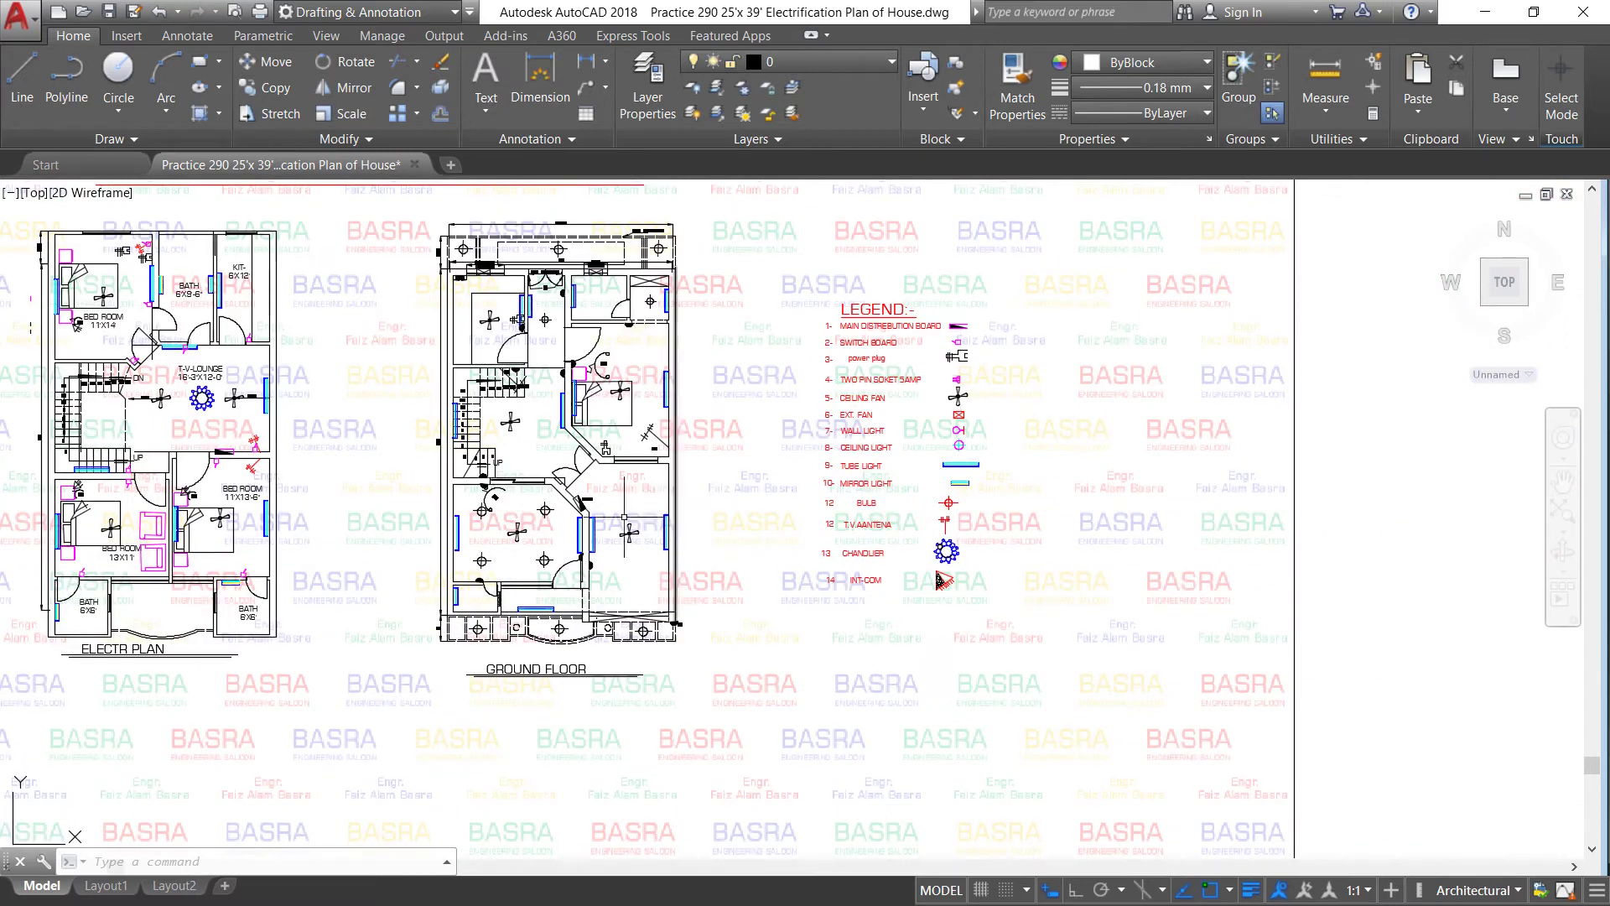
{"action": "scroll", "coordinate": [604, 528], "scroll_direction": "up", "scroll_amount": 3}
{"action": "scroll", "coordinate": [539, 563], "scroll_direction": "up", "scroll_amount": 3}
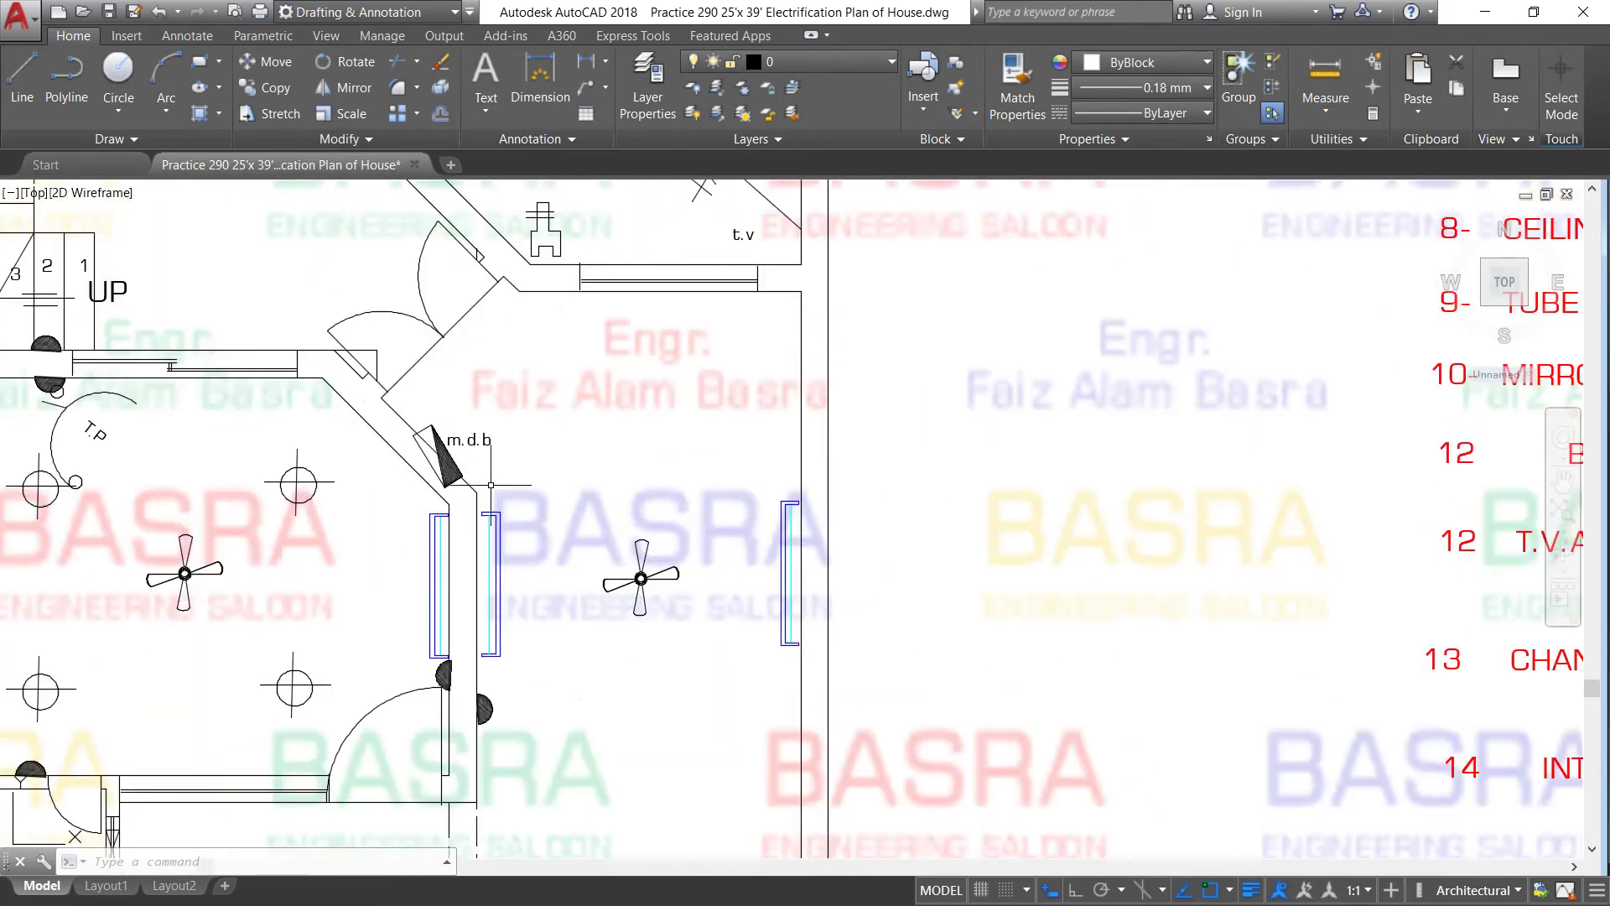
{"action": "left_click", "coordinate": [450, 466]}
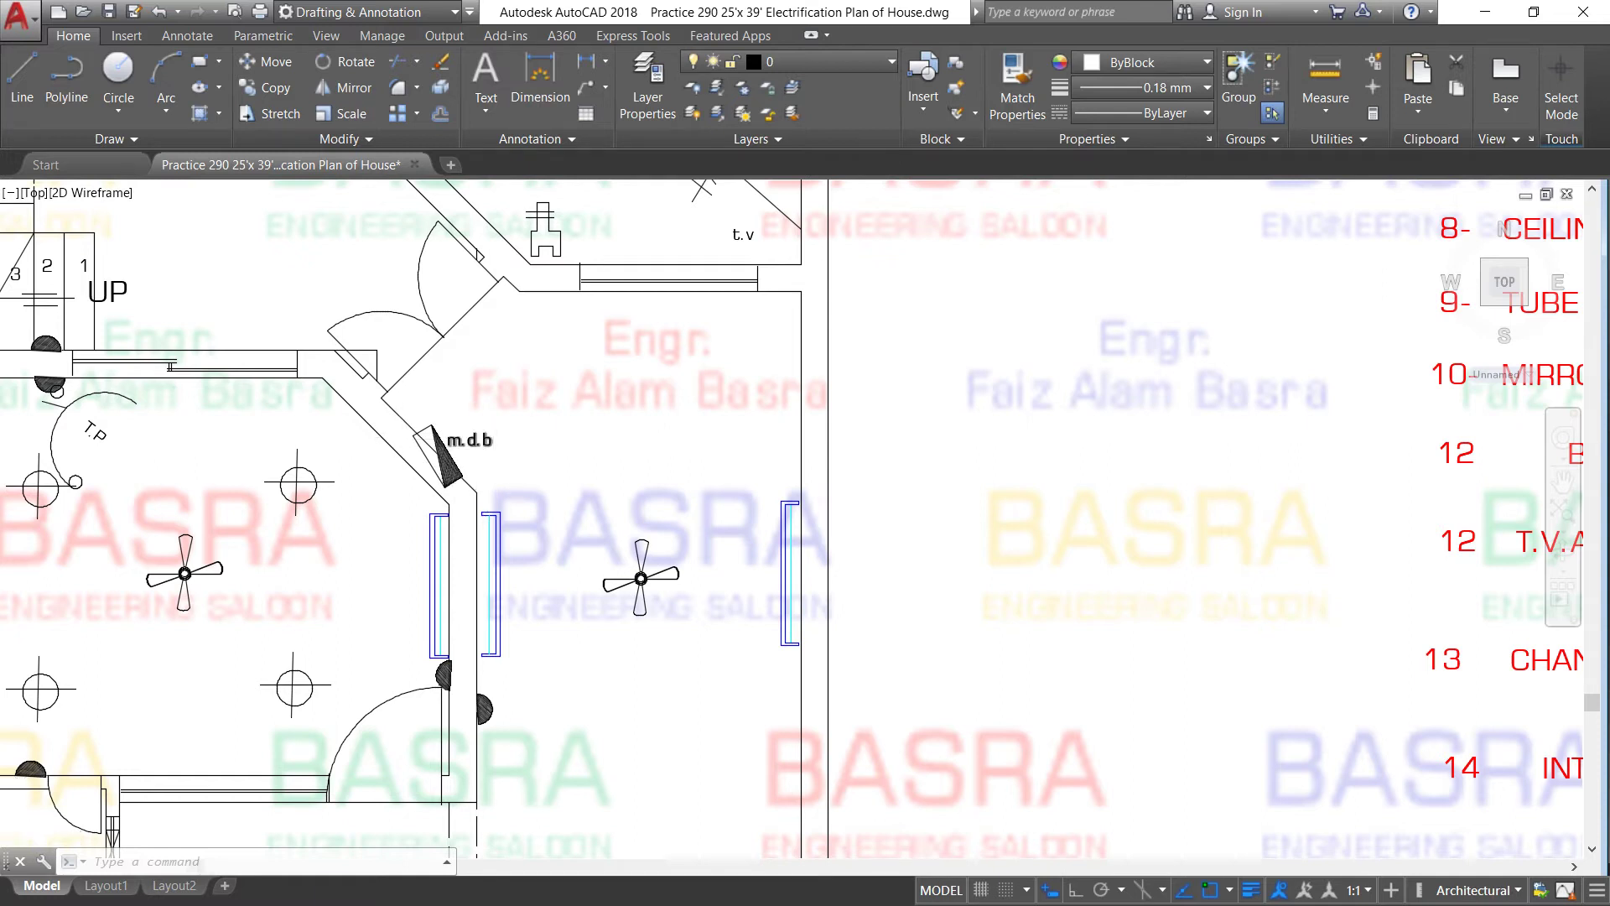
{"action": "scroll", "coordinate": [403, 394], "scroll_direction": "down", "scroll_amount": 4}
{"action": "scroll", "coordinate": [403, 395], "scroll_direction": "up", "scroll_amount": 4}
{"action": "scroll", "coordinate": [403, 395], "scroll_direction": "up", "scroll_amount": 2}
{"action": "scroll", "coordinate": [473, 454], "scroll_direction": "up", "scroll_amount": 2}
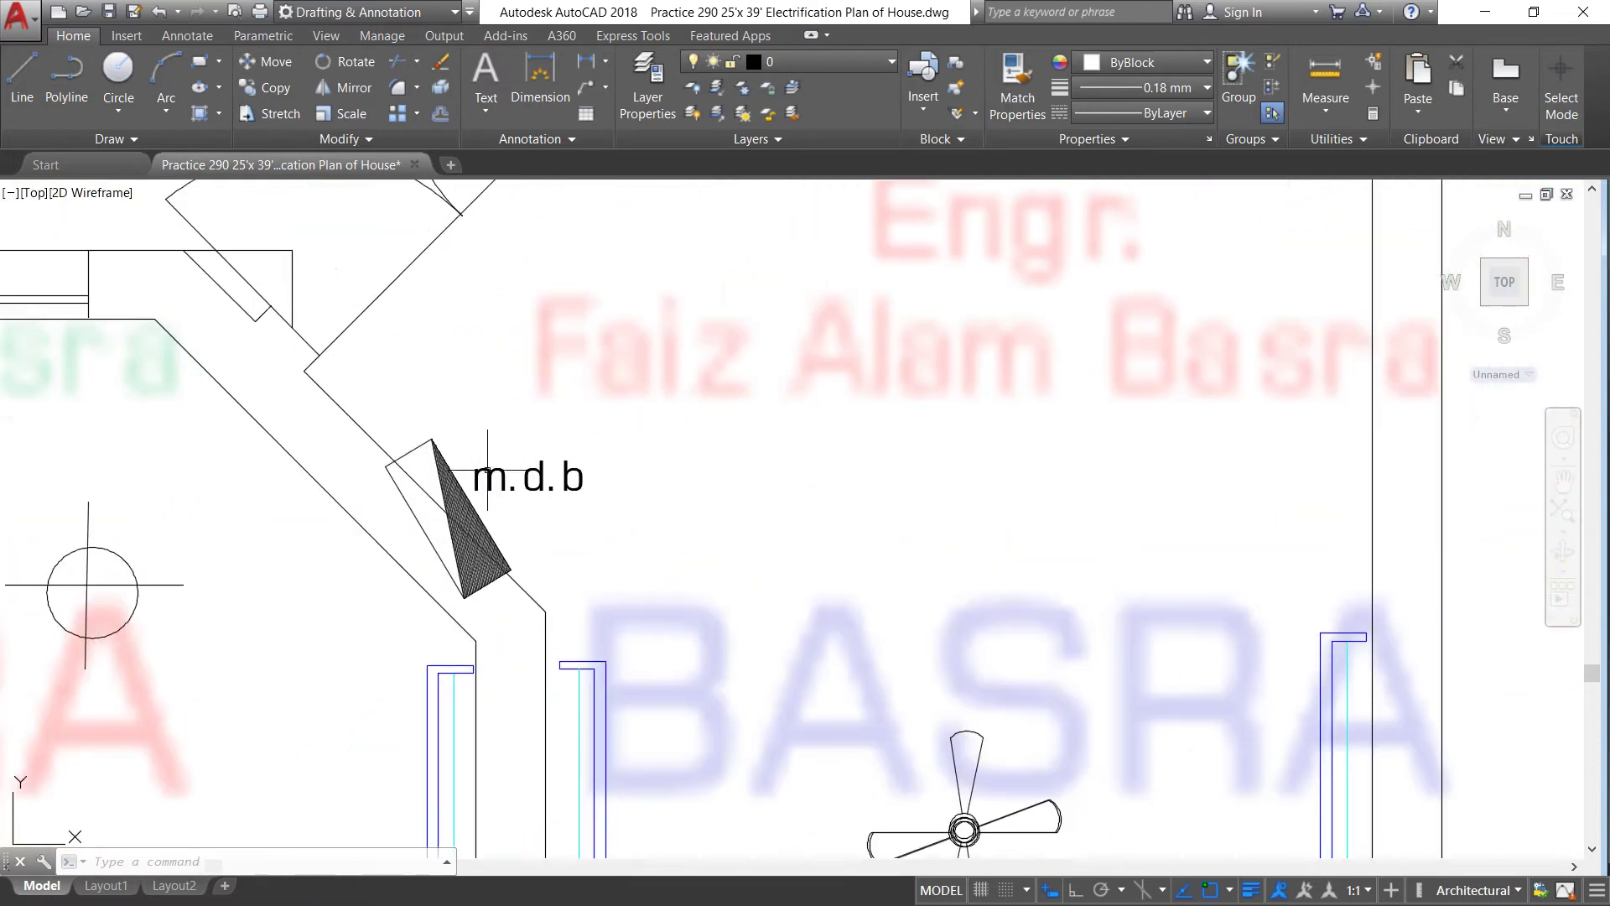
Rewrite the distribution board label as MDB, deleting the old lowercase m.d.b text
{"action": "double_click", "coordinate": [516, 478]}
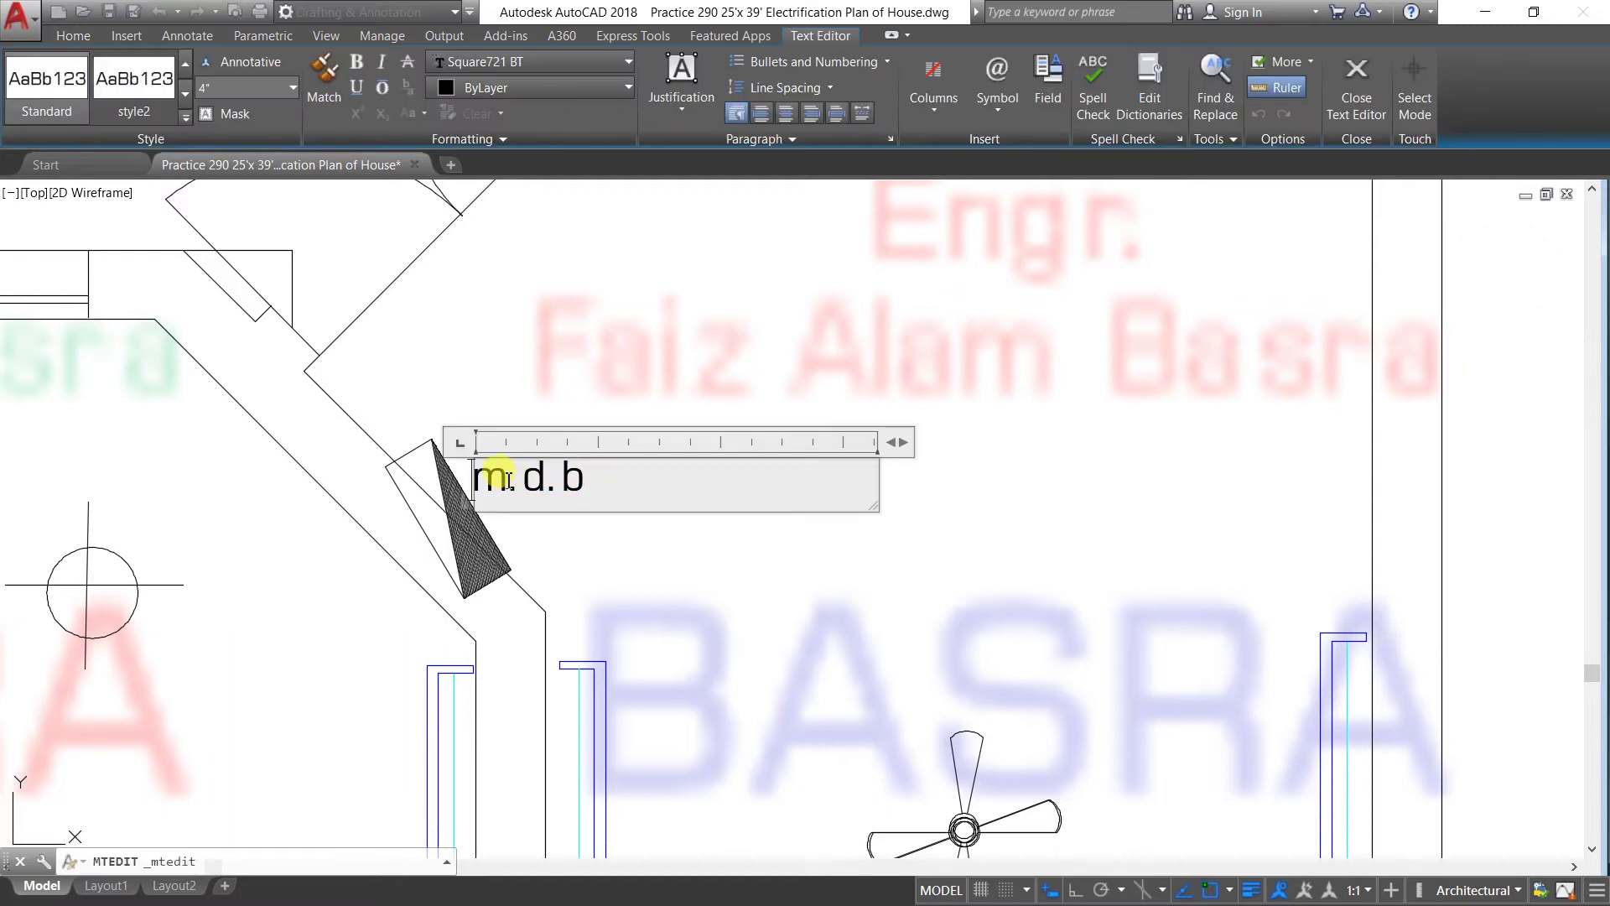
{"action": "type", "text": "MDB"}
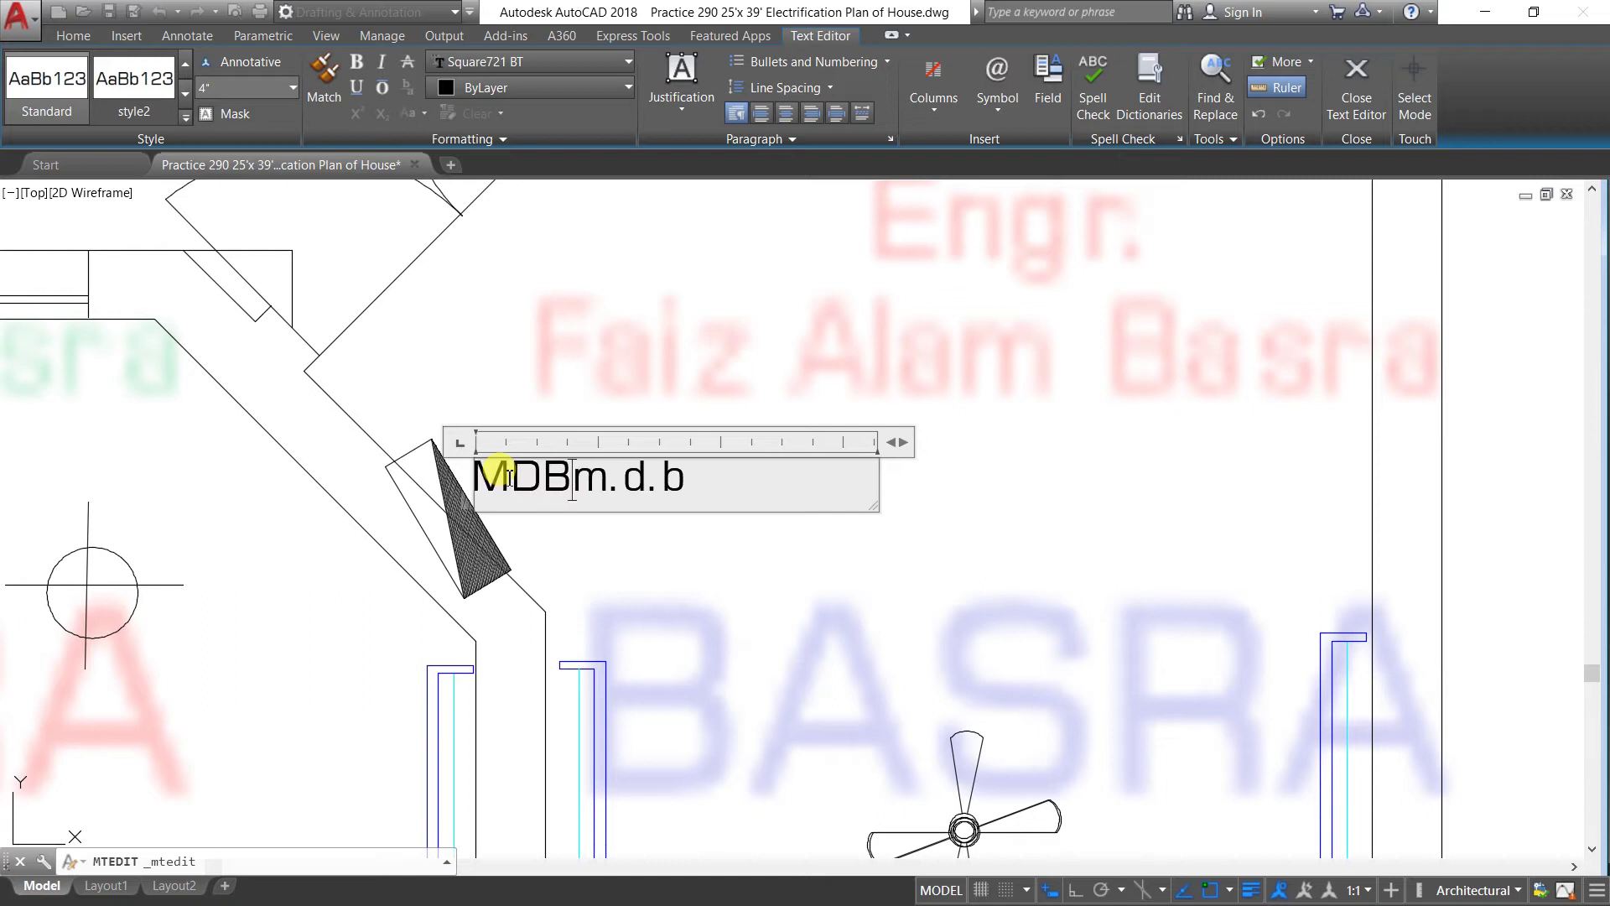
{"action": "key", "text": "Delete"}
{"action": "left_click", "coordinate": [552, 537]}
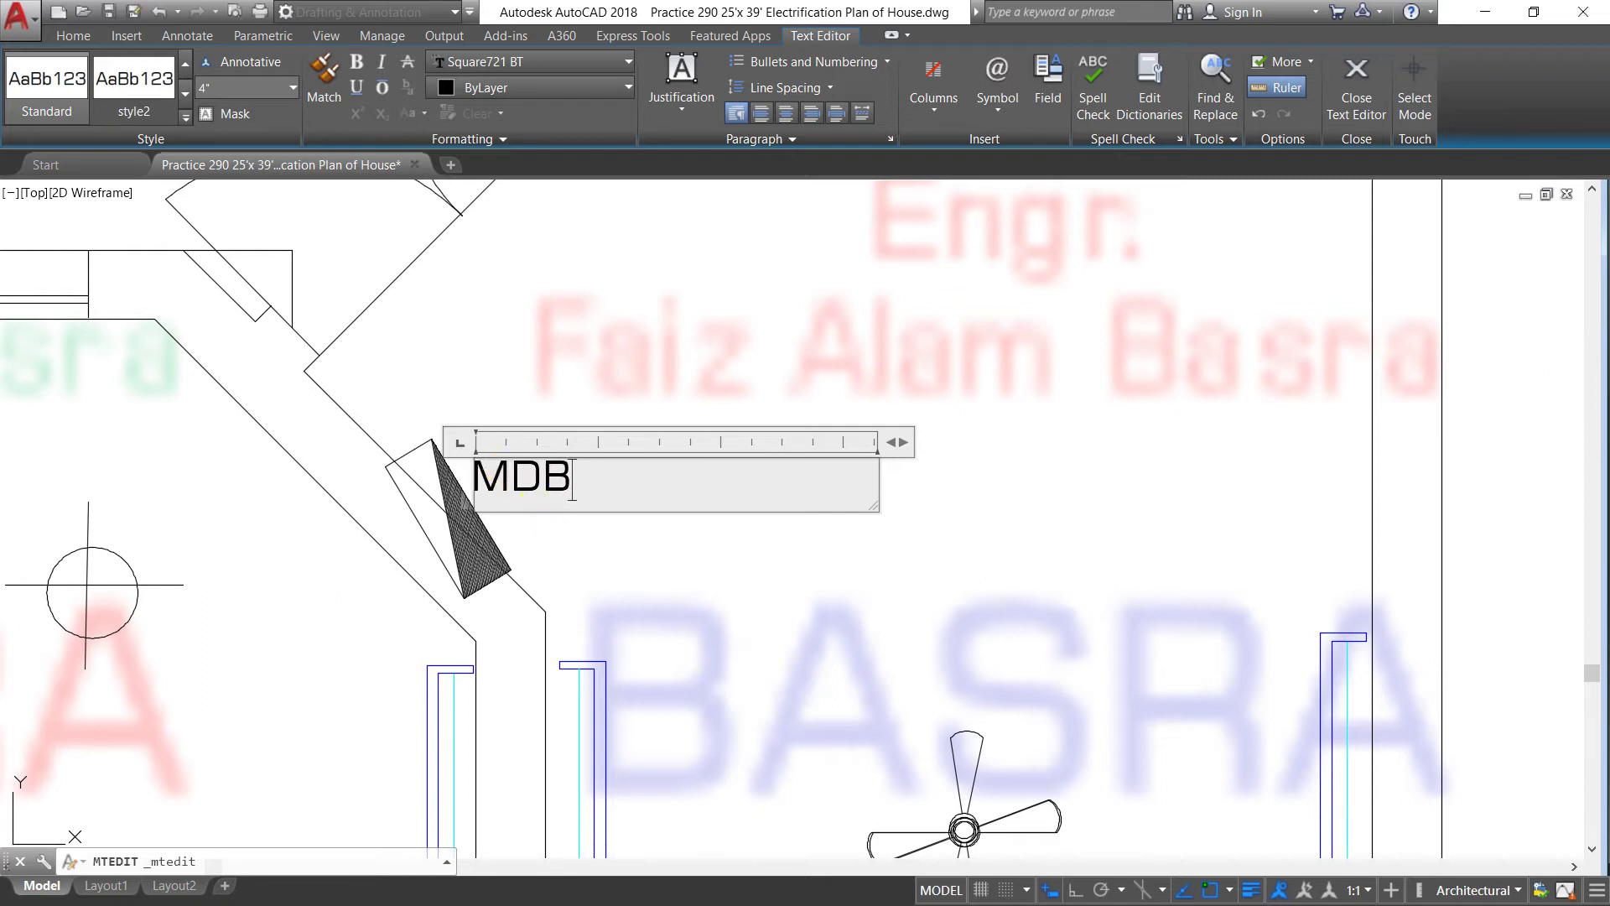
{"action": "scroll", "coordinate": [515, 481], "scroll_direction": "down", "scroll_amount": 2}
{"action": "scroll", "coordinate": [515, 481], "scroll_direction": "down", "scroll_amount": 2}
{"action": "scroll", "coordinate": [510, 459], "scroll_direction": "down", "scroll_amount": 5}
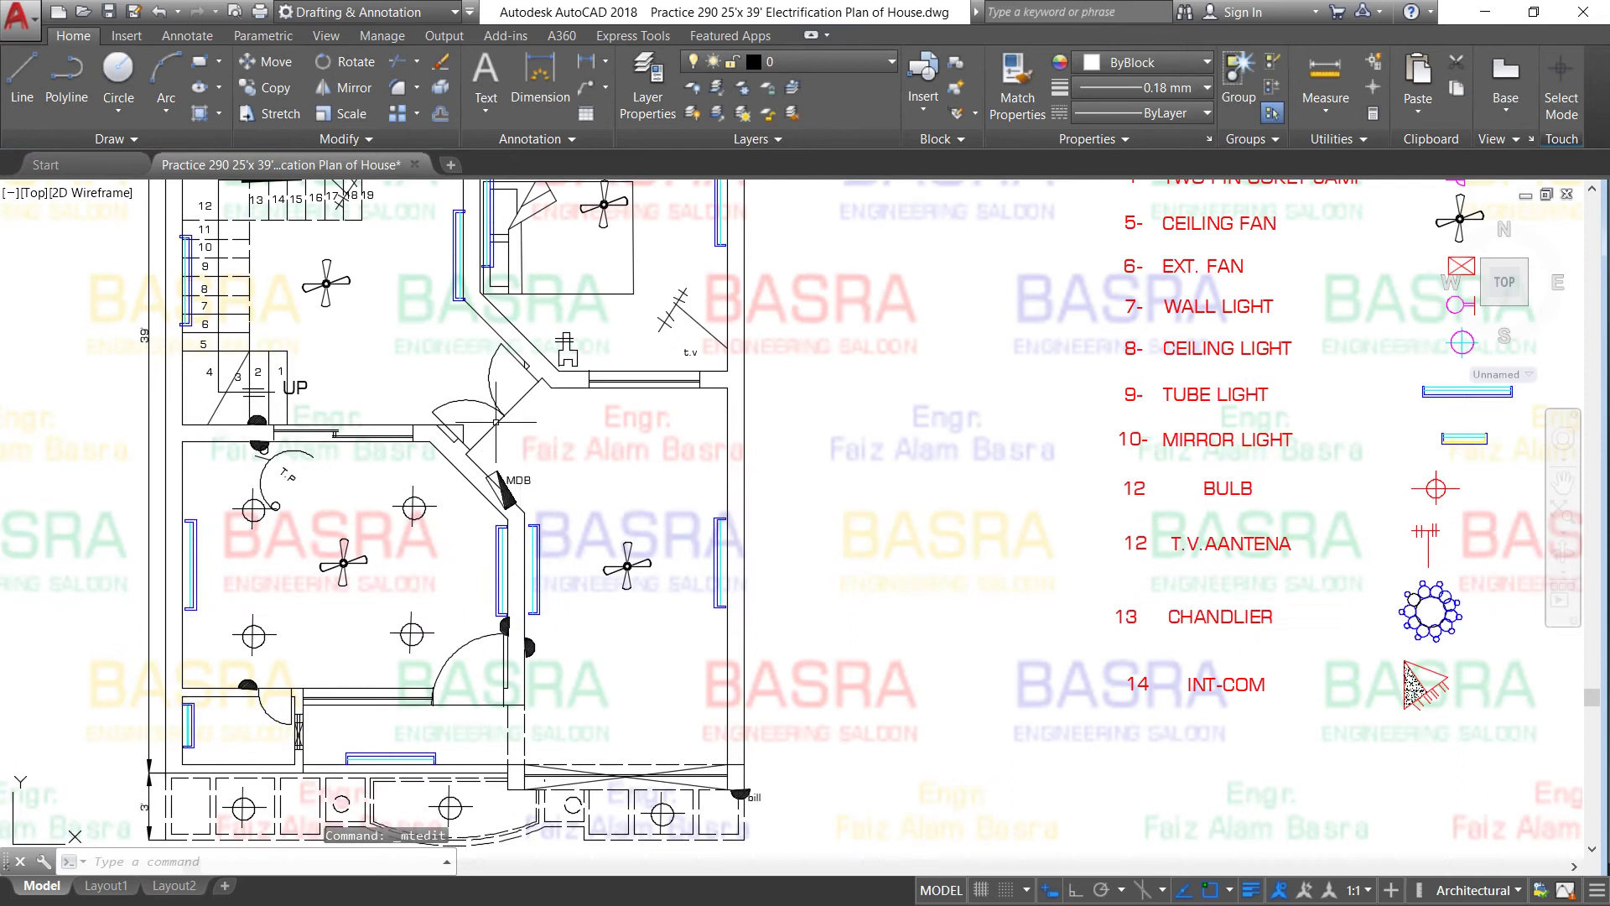
{"action": "scroll", "coordinate": [510, 460], "scroll_direction": "up", "scroll_amount": 5}
{"action": "scroll", "coordinate": [510, 460], "scroll_direction": "down", "scroll_amount": 5}
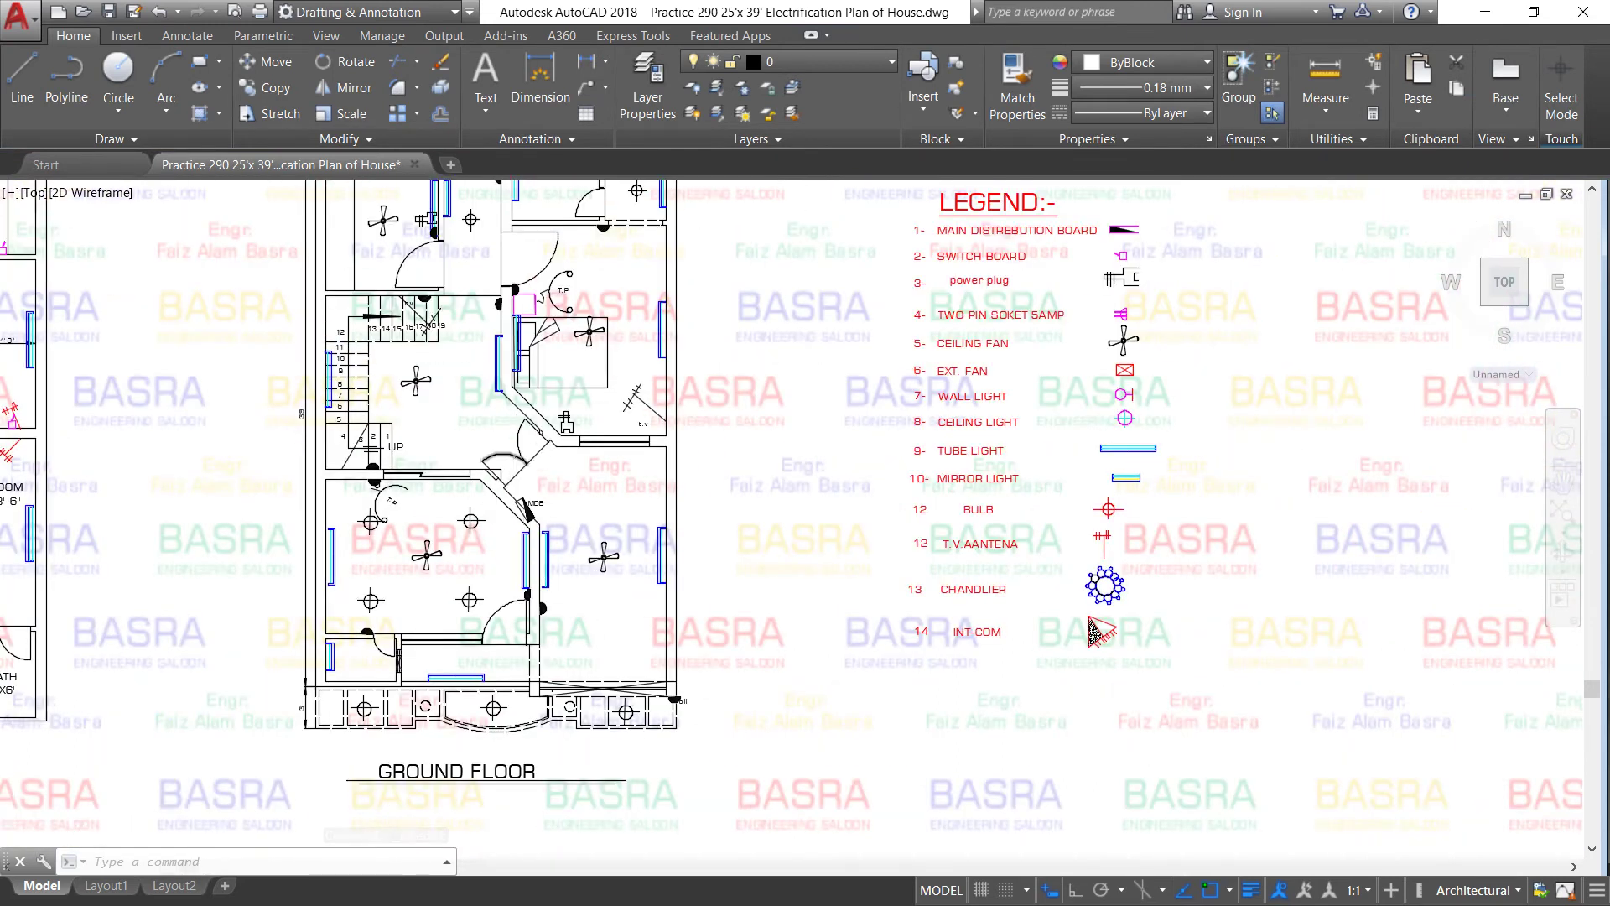
{"action": "scroll", "coordinate": [523, 483], "scroll_direction": "up", "scroll_amount": 4}
{"action": "scroll", "coordinate": [579, 508], "scroll_direction": "down", "scroll_amount": 2}
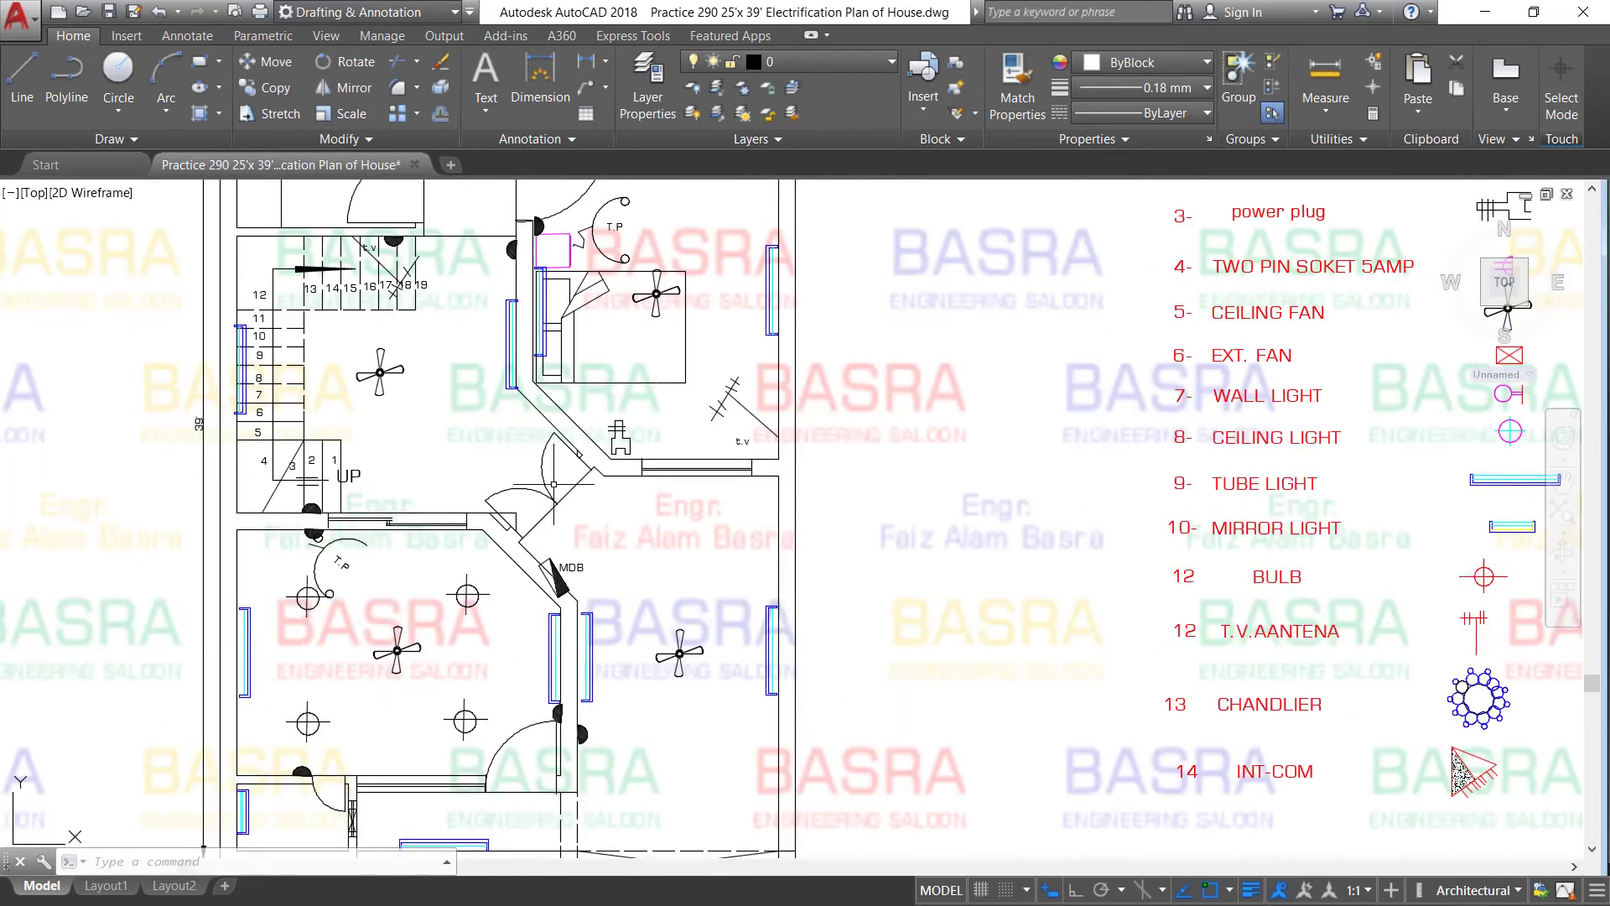
{"action": "scroll", "coordinate": [385, 351], "scroll_direction": "up", "scroll_amount": 2}
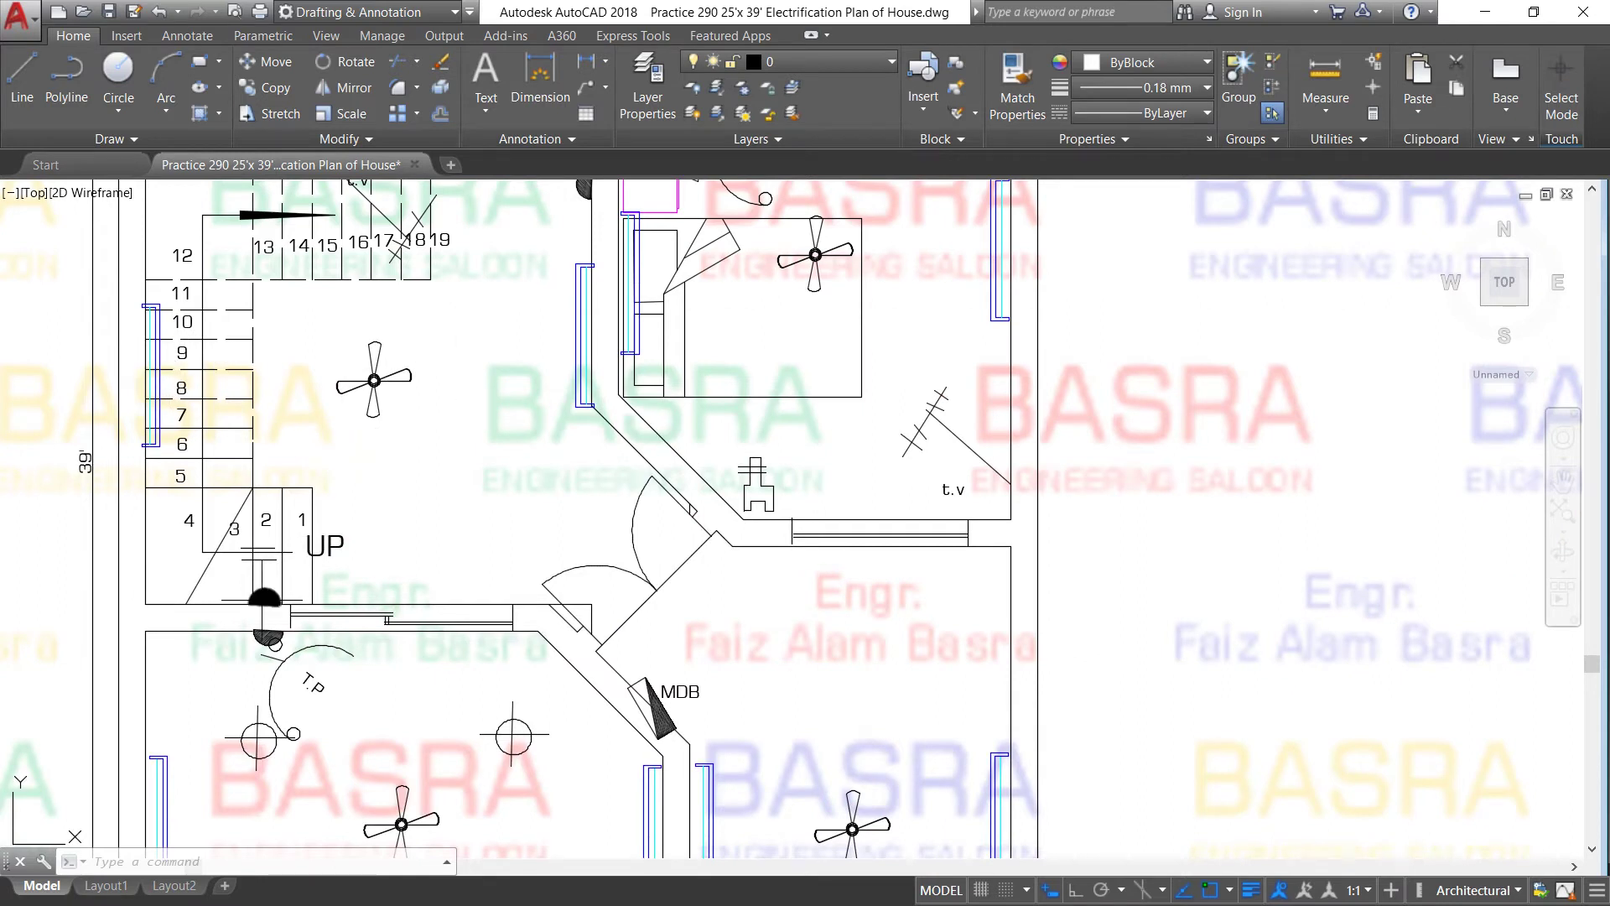
{"action": "scroll", "coordinate": [466, 559], "scroll_direction": "down", "scroll_amount": 2}
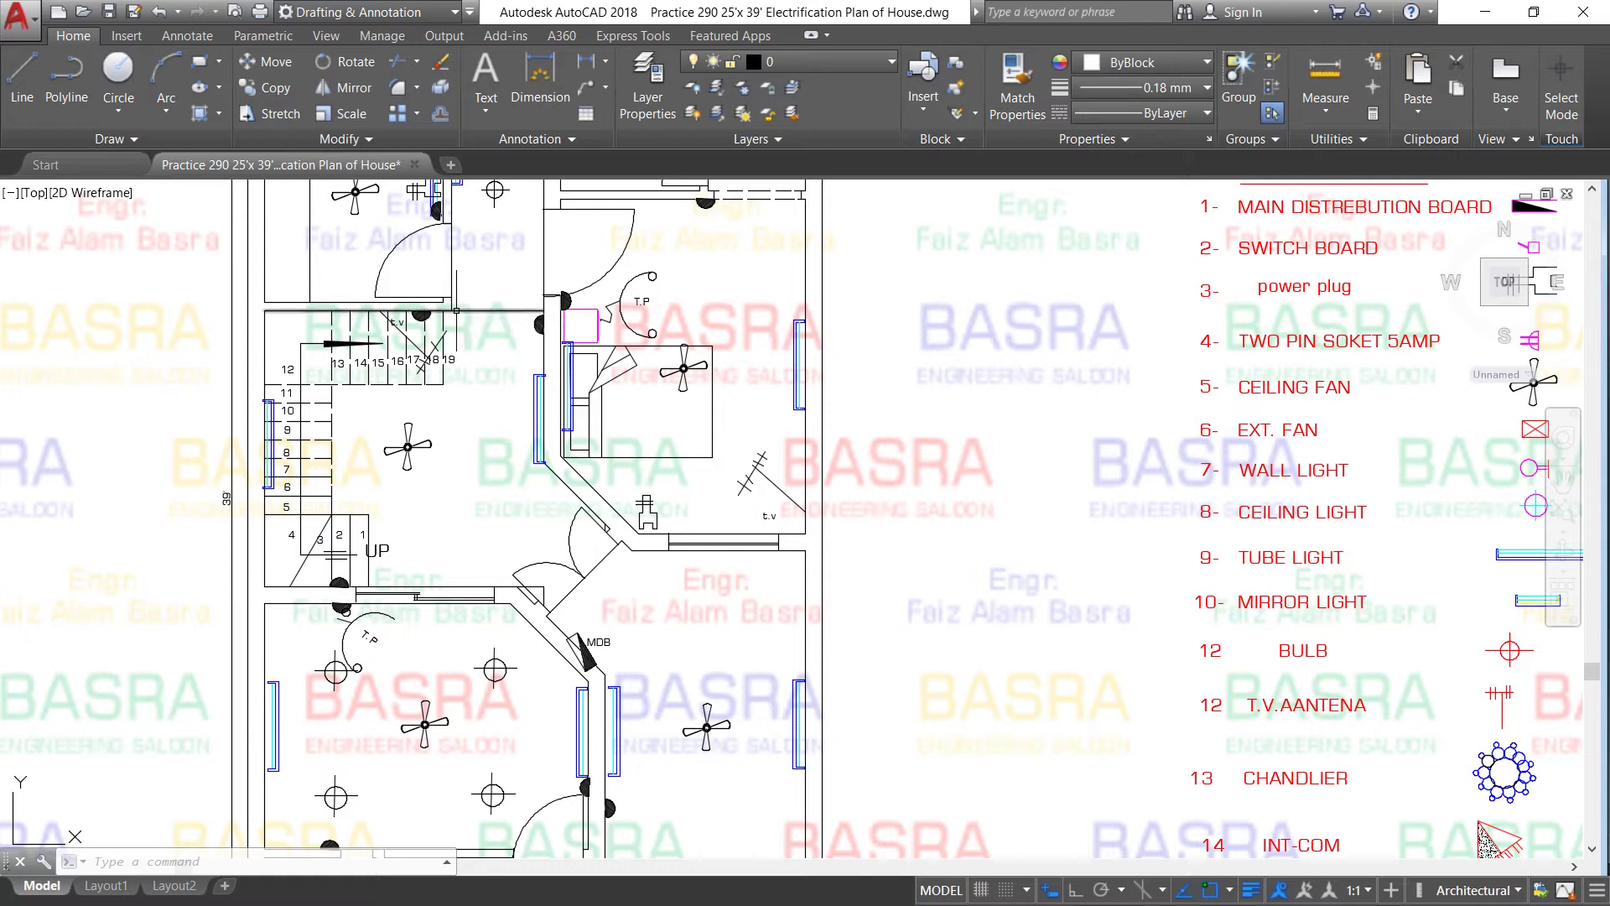
{"action": "scroll", "coordinate": [535, 329], "scroll_direction": "up", "scroll_amount": 3}
{"action": "scroll", "coordinate": [536, 356], "scroll_direction": "down", "scroll_amount": 3}
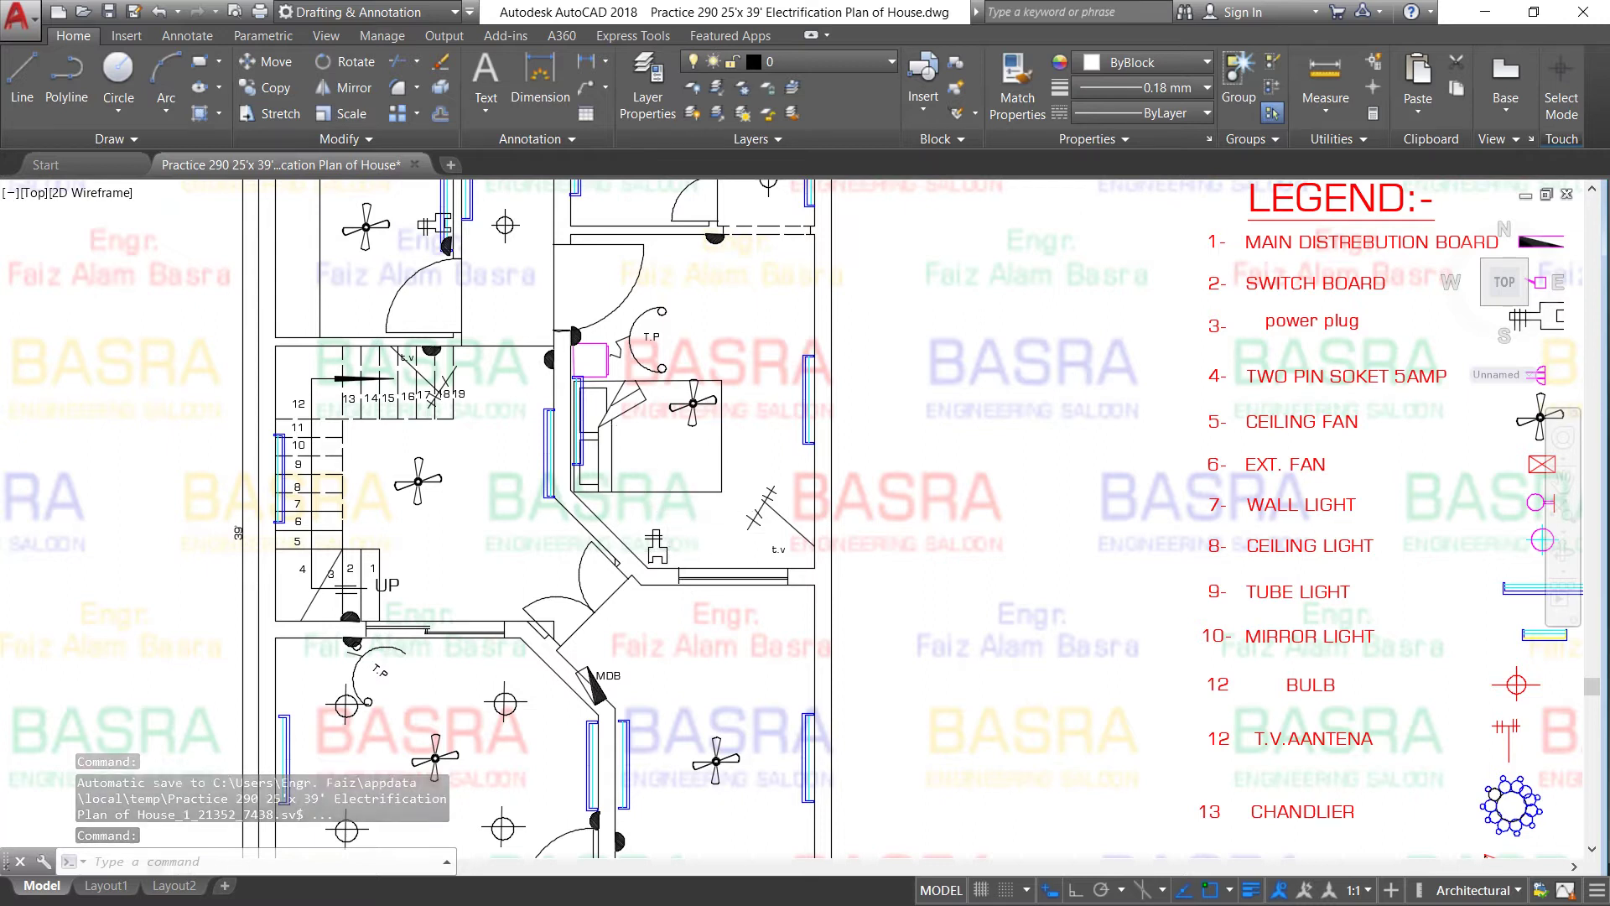
{"action": "scroll", "coordinate": [619, 488], "scroll_direction": "down", "scroll_amount": 2}
{"action": "scroll", "coordinate": [627, 464], "scroll_direction": "up", "scroll_amount": 3}
{"action": "scroll", "coordinate": [628, 464], "scroll_direction": "up", "scroll_amount": 2}
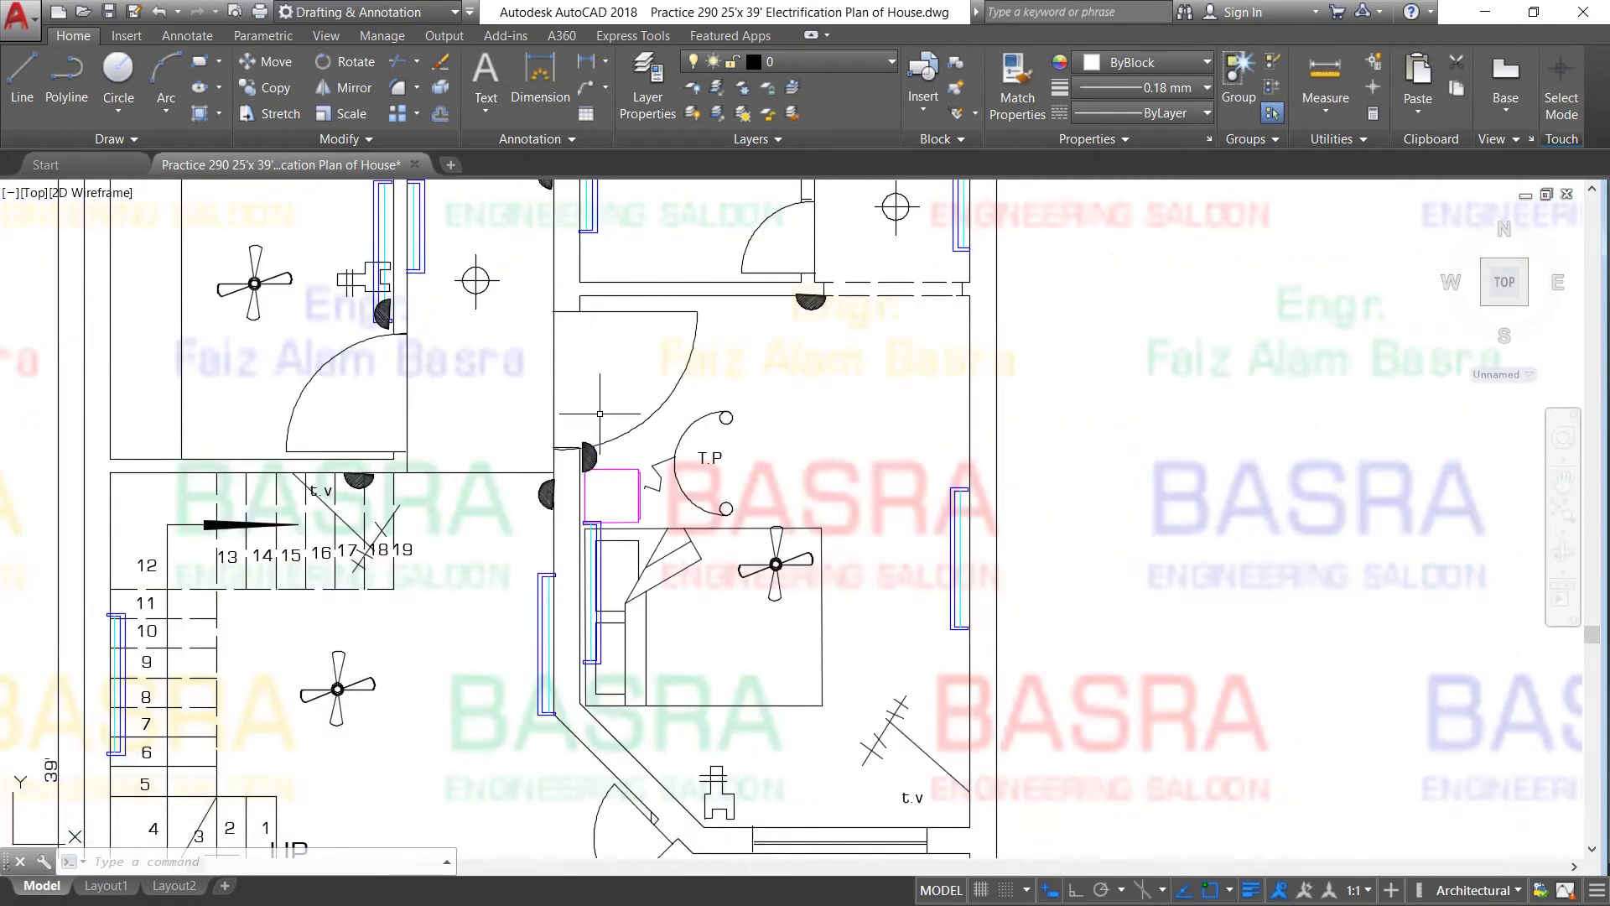
{"action": "scroll", "coordinate": [627, 520], "scroll_direction": "down", "scroll_amount": 5}
{"action": "scroll", "coordinate": [594, 405], "scroll_direction": "up", "scroll_amount": 5}
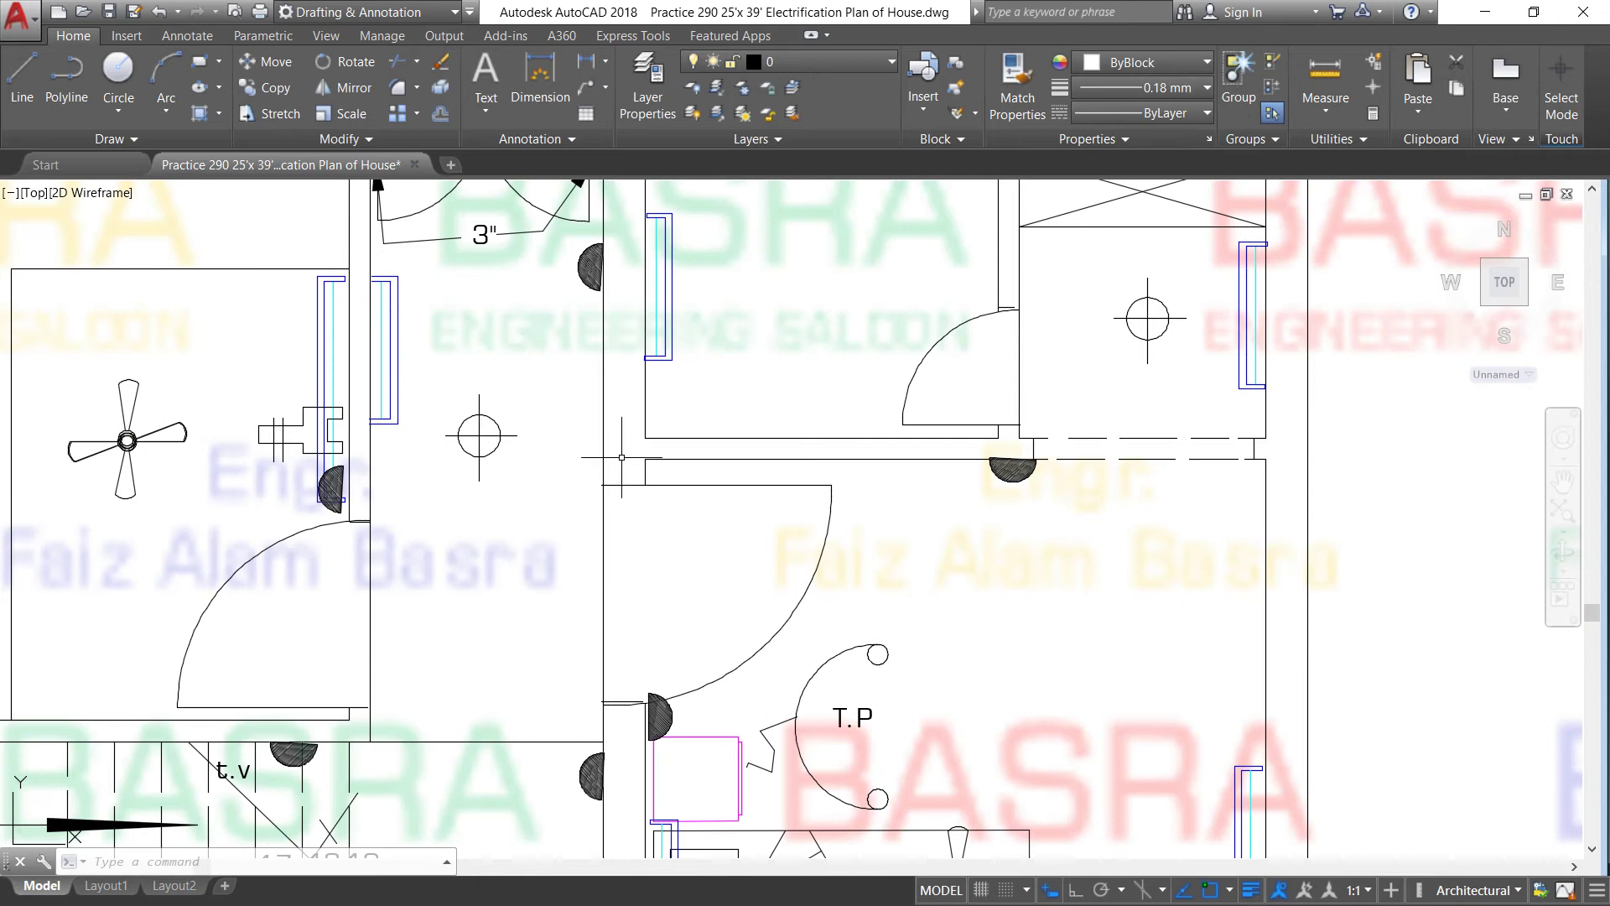
{"action": "scroll", "coordinate": [621, 458], "scroll_direction": "down", "scroll_amount": 2}
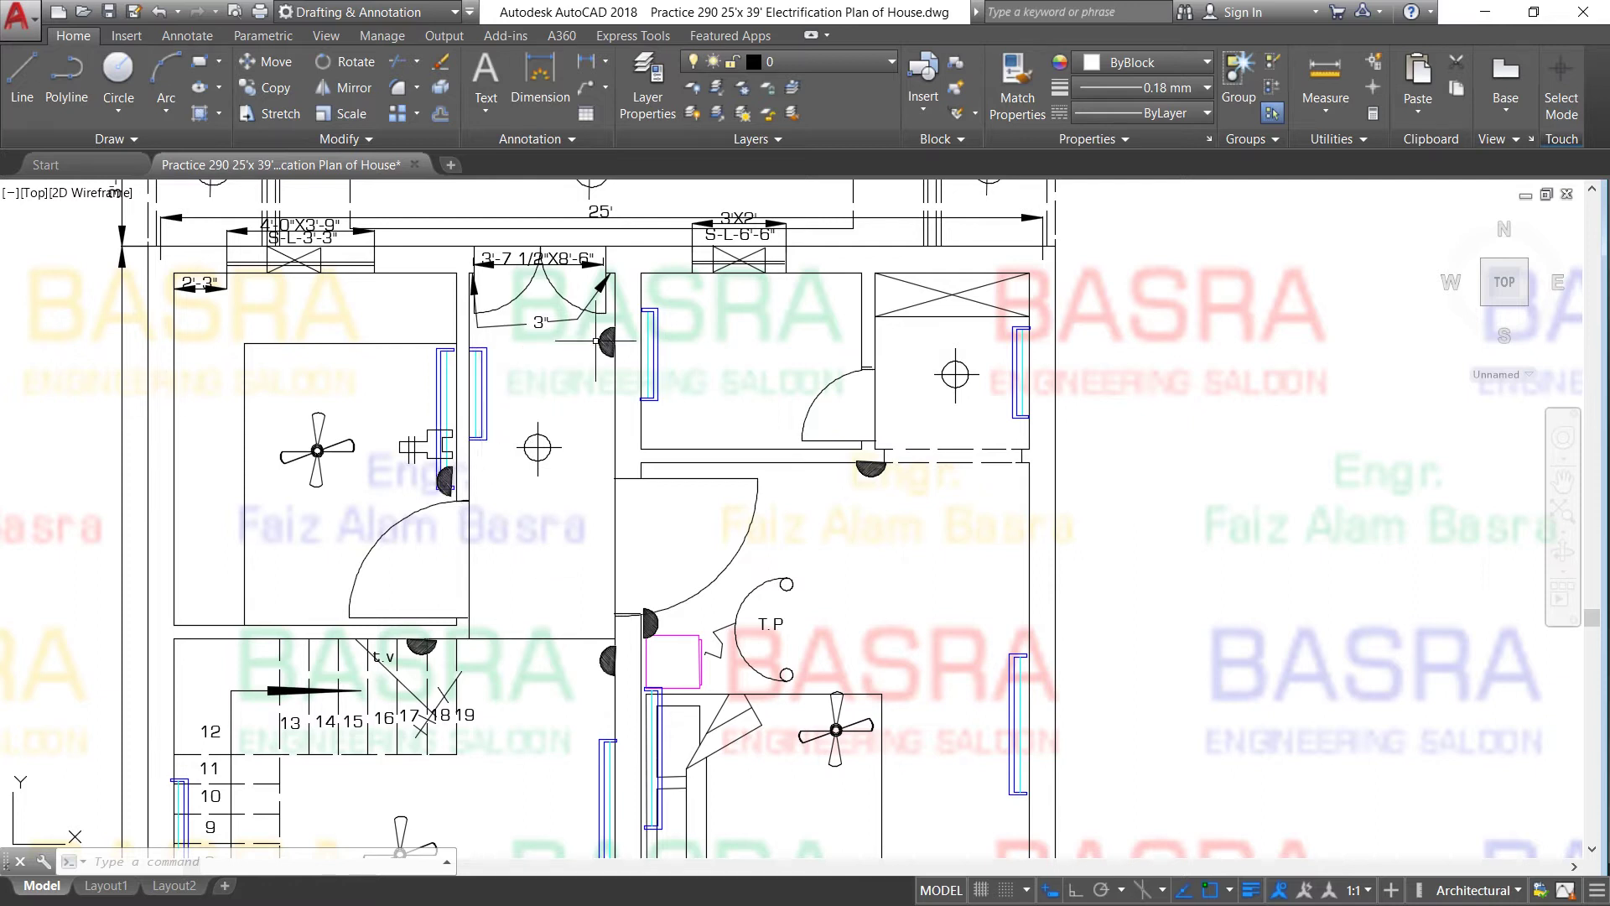
{"action": "scroll", "coordinate": [399, 460], "scroll_direction": "down", "scroll_amount": 2}
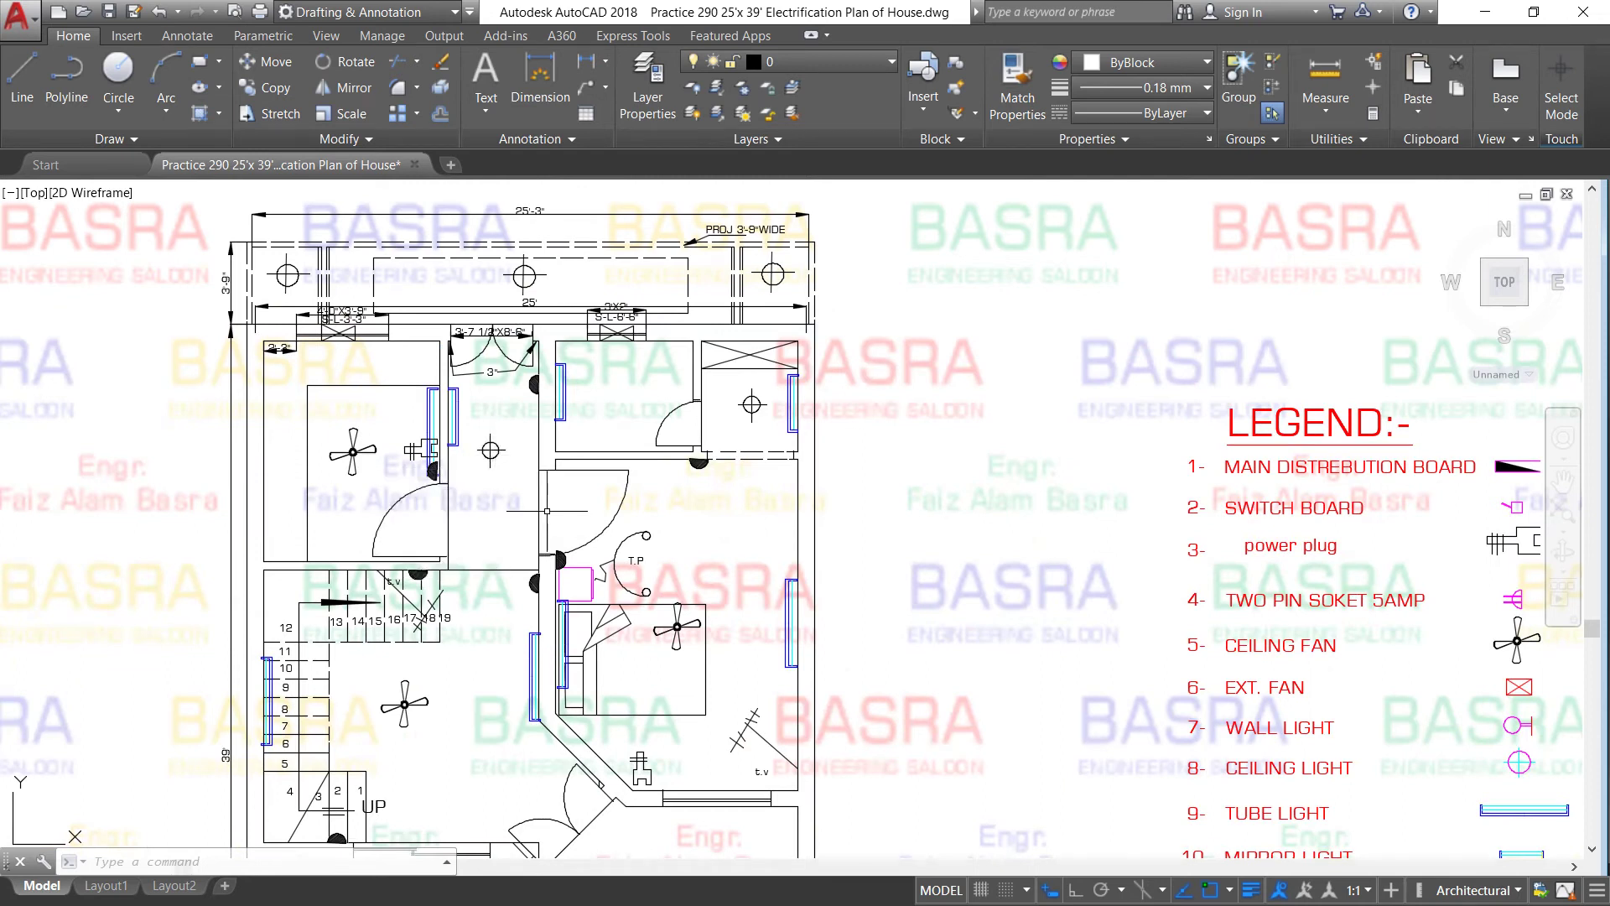
{"action": "scroll", "coordinate": [503, 451], "scroll_direction": "down", "scroll_amount": 2}
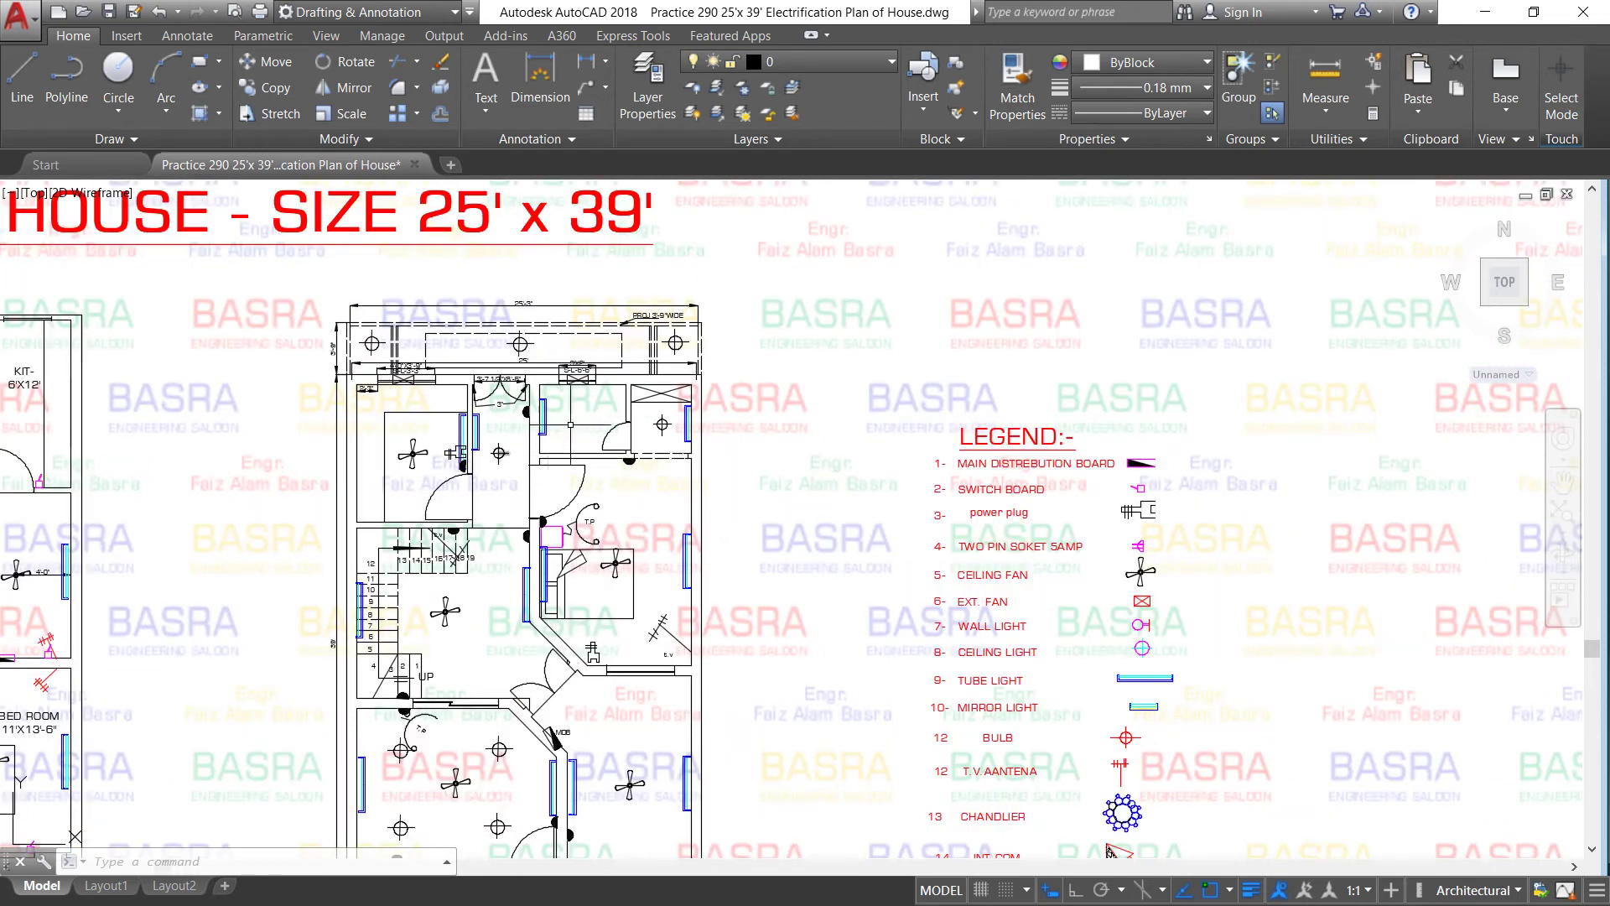
{"action": "scroll", "coordinate": [570, 425], "scroll_direction": "up", "scroll_amount": 4}
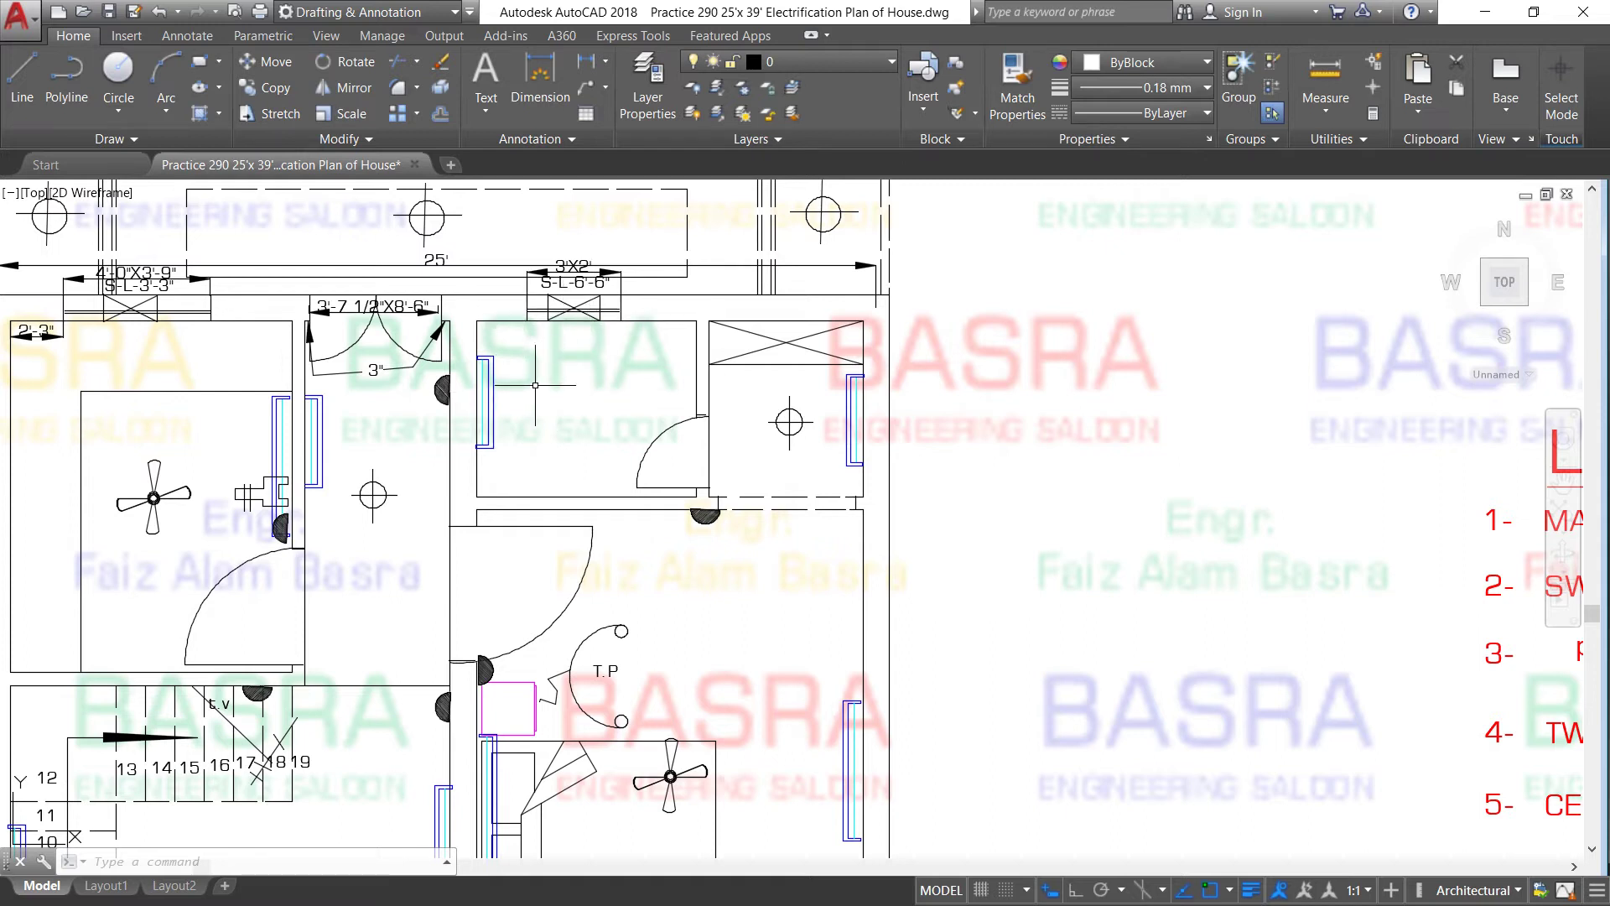
{"action": "scroll", "coordinate": [535, 390], "scroll_direction": "down", "scroll_amount": 2}
{"action": "scroll", "coordinate": [668, 462], "scroll_direction": "up", "scroll_amount": 4}
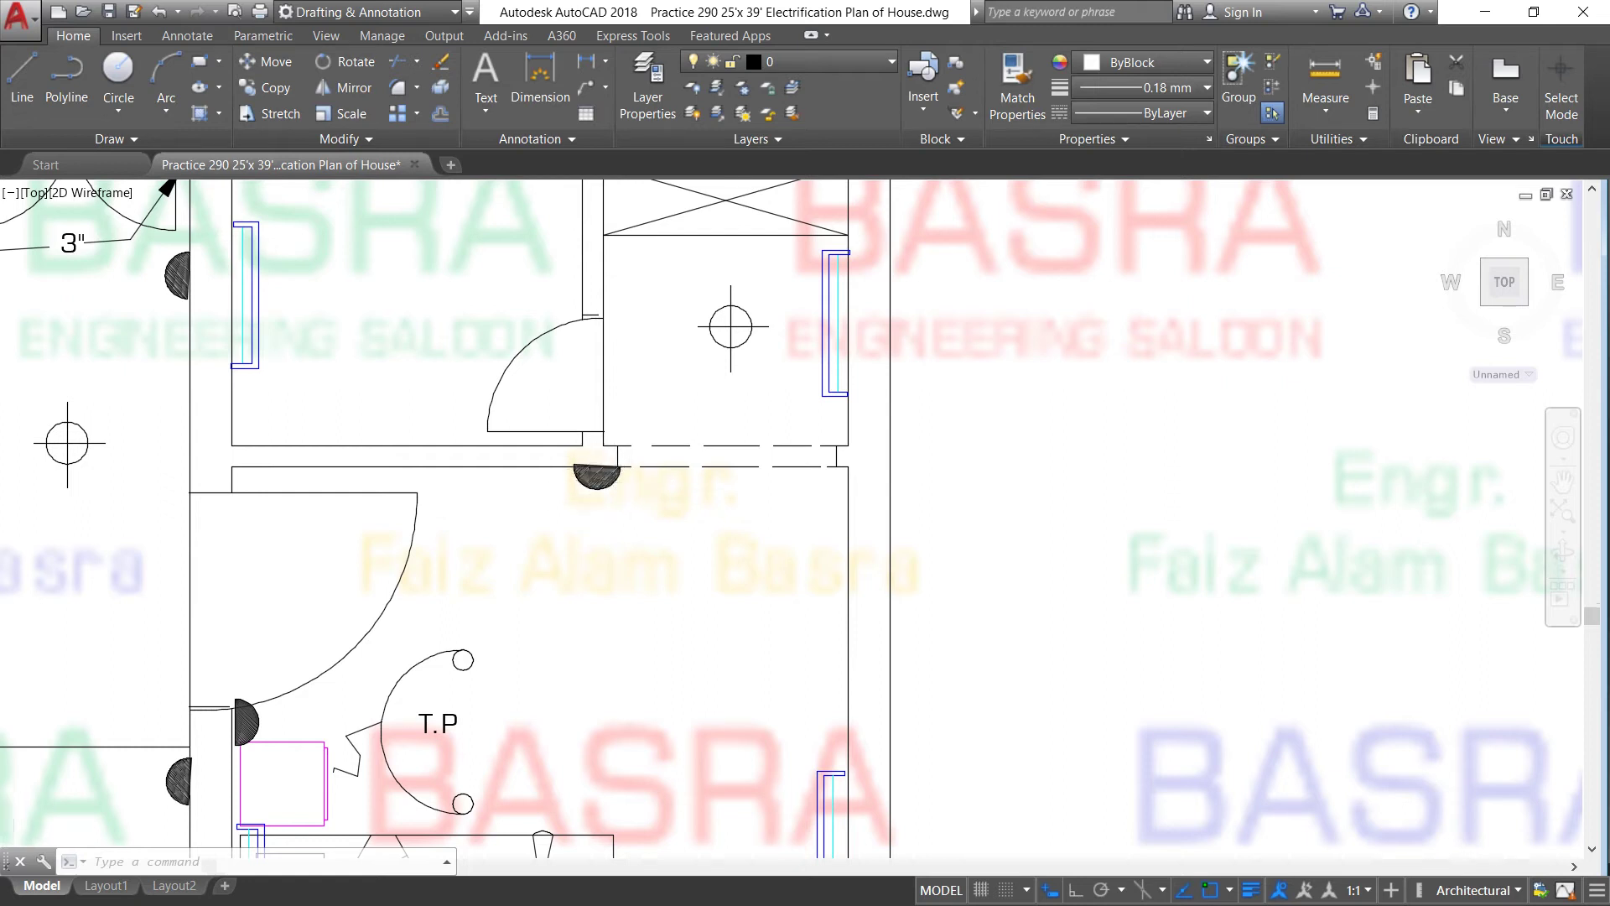
{"action": "scroll", "coordinate": [591, 507], "scroll_direction": "down", "scroll_amount": 2}
{"action": "scroll", "coordinate": [672, 426], "scroll_direction": "down", "scroll_amount": 2}
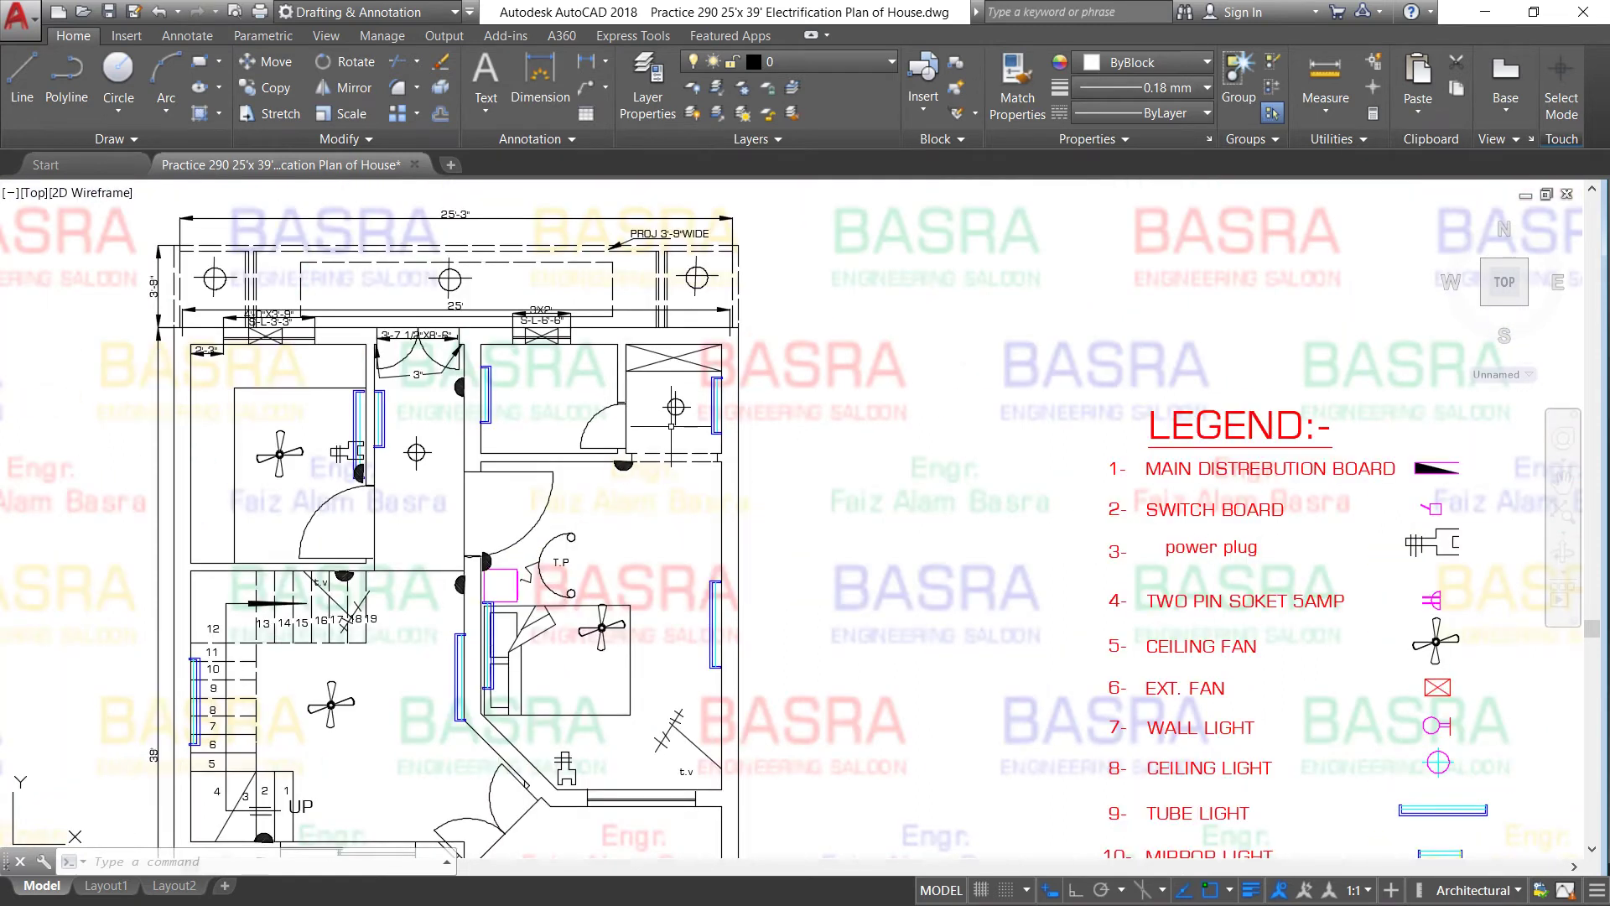
{"action": "scroll", "coordinate": [445, 277], "scroll_direction": "up", "scroll_amount": 2}
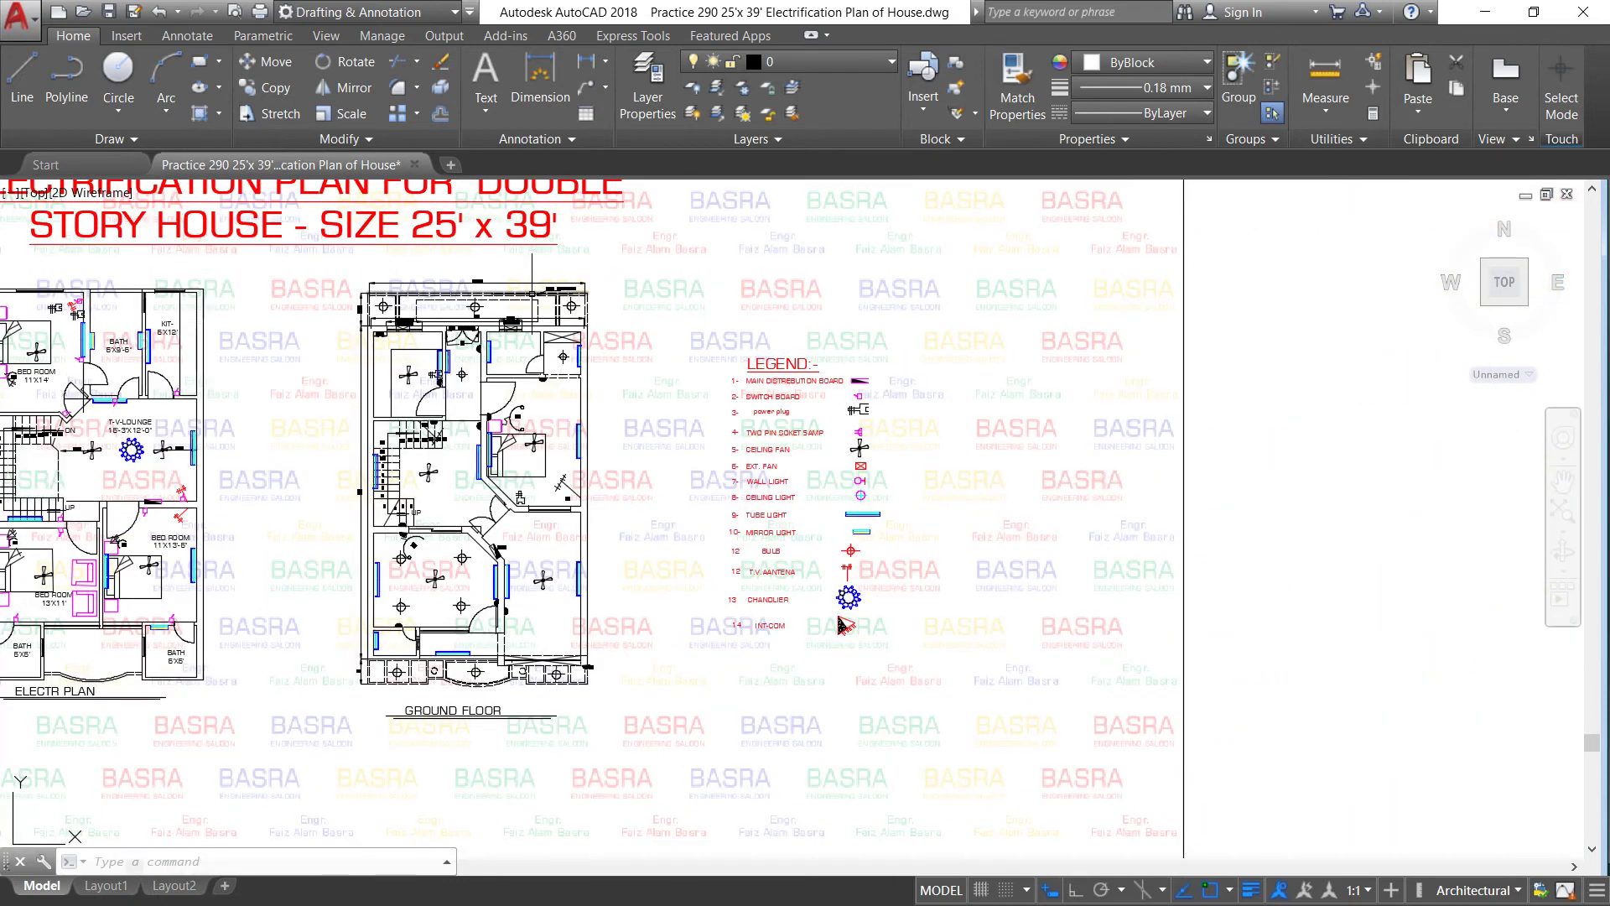
{"action": "scroll", "coordinate": [335, 460], "scroll_direction": "up", "scroll_amount": 1}
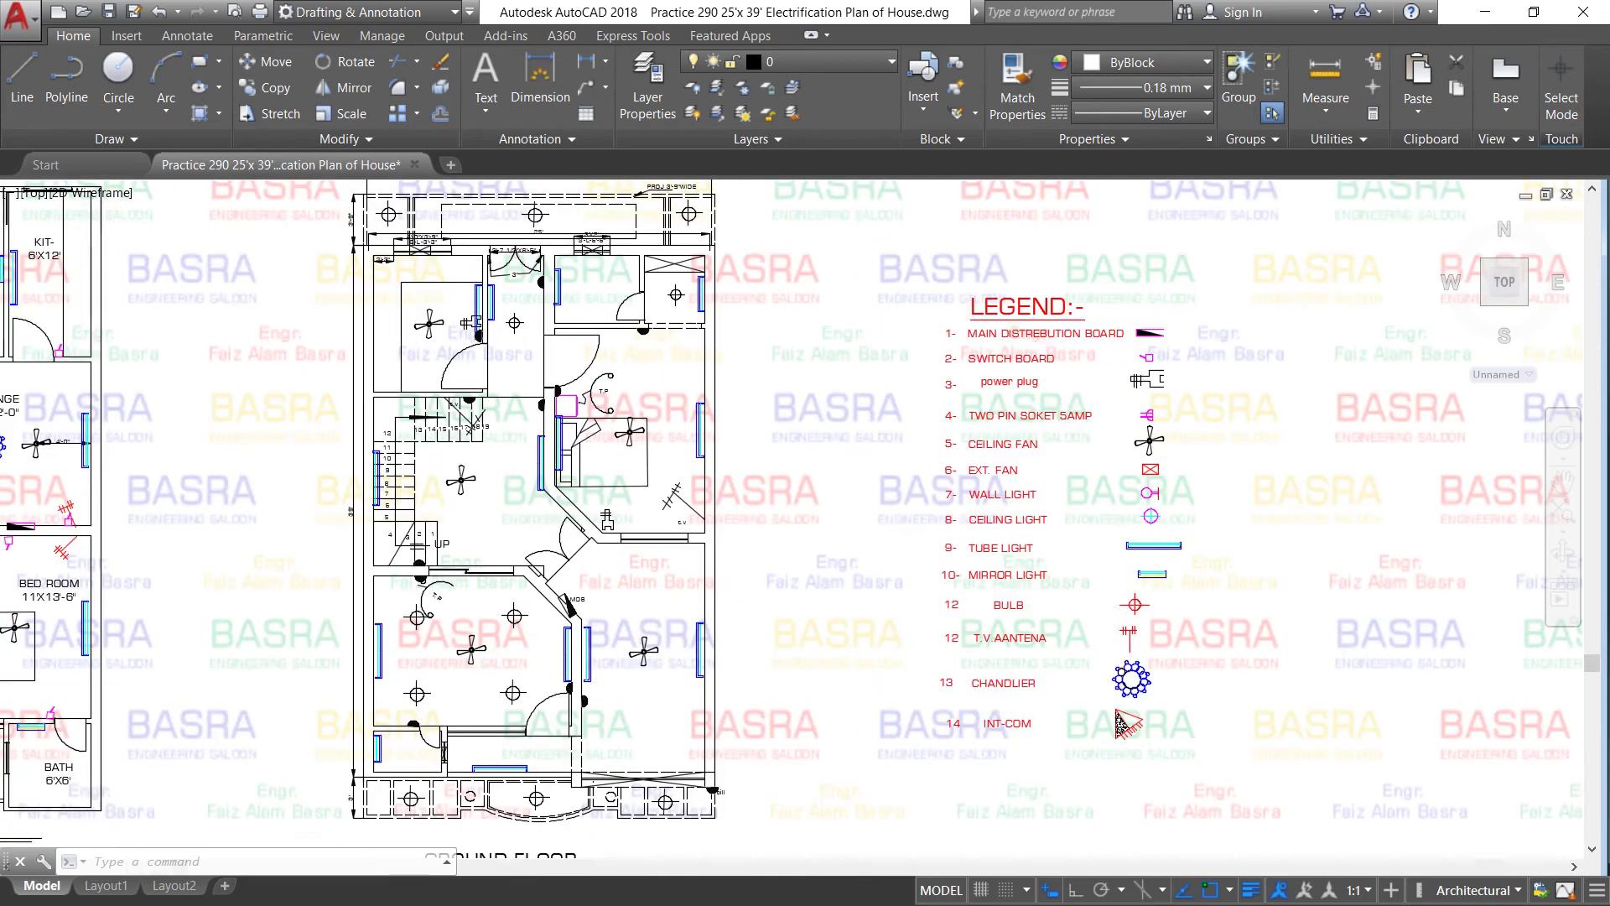
{"action": "scroll", "coordinate": [336, 460], "scroll_direction": "up", "scroll_amount": 1}
{"action": "scroll", "coordinate": [614, 416], "scroll_direction": "down", "scroll_amount": 2}
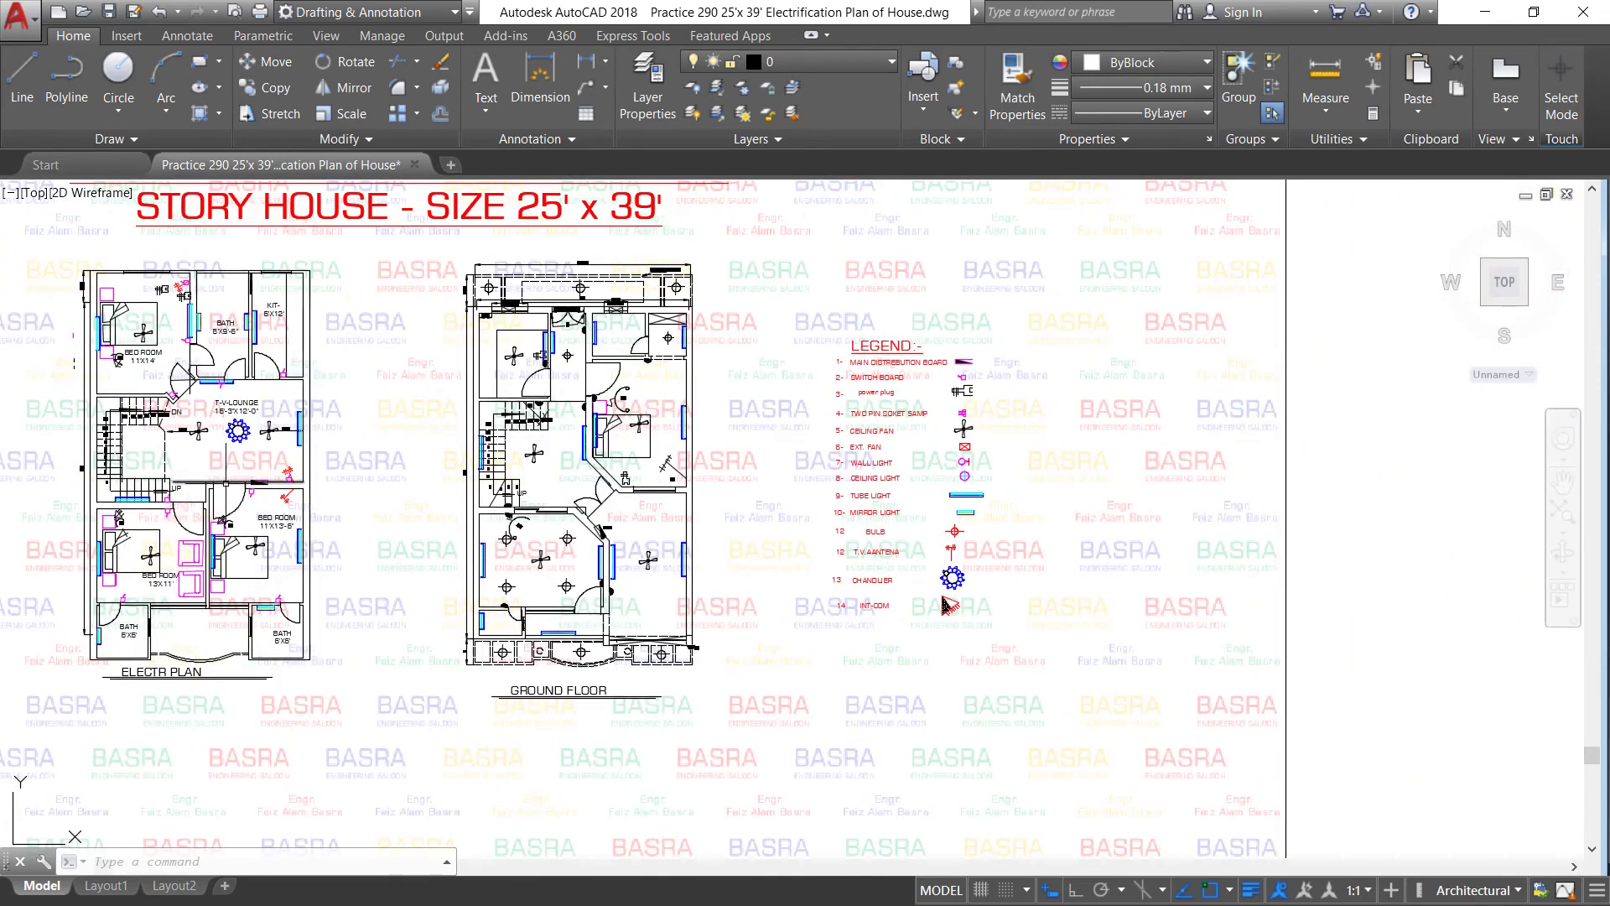
{"action": "scroll", "coordinate": [143, 663], "scroll_direction": "up", "scroll_amount": 4}
{"action": "scroll", "coordinate": [149, 670], "scroll_direction": "up", "scroll_amount": 1}
{"action": "scroll", "coordinate": [163, 686], "scroll_direction": "up", "scroll_amount": 1}
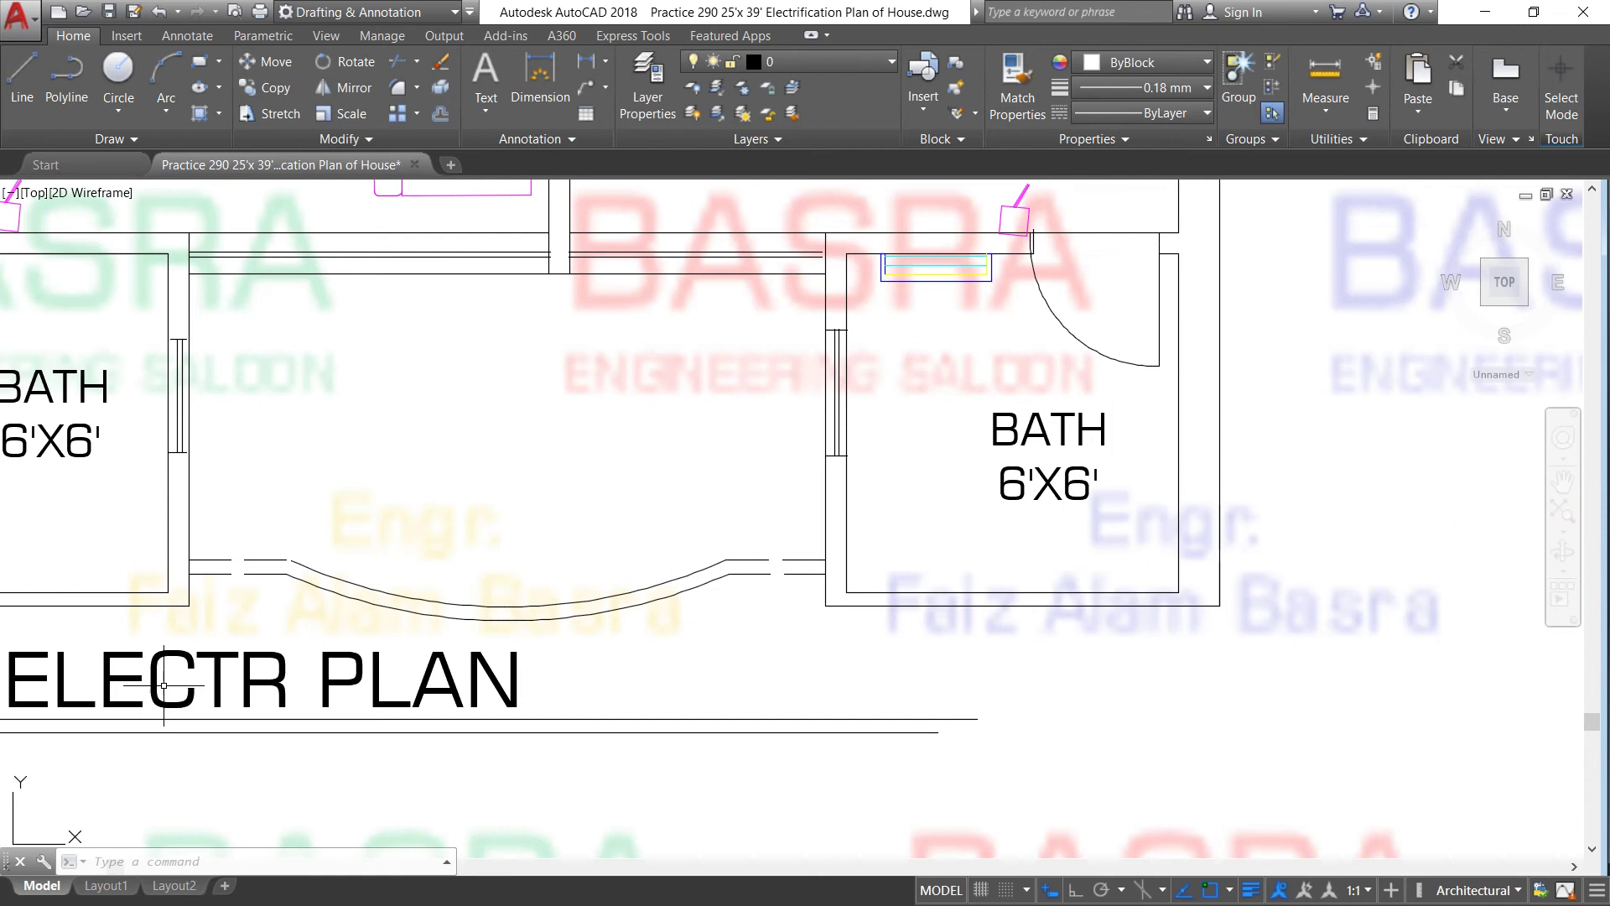
Replace ELECTR with FIRST FLOOR so the upper title reads FIRST FLOOR PLAN, then end TEXTEDIT
{"action": "left_click", "coordinate": [160, 681]}
{"action": "double_click", "coordinate": [385, 677]}
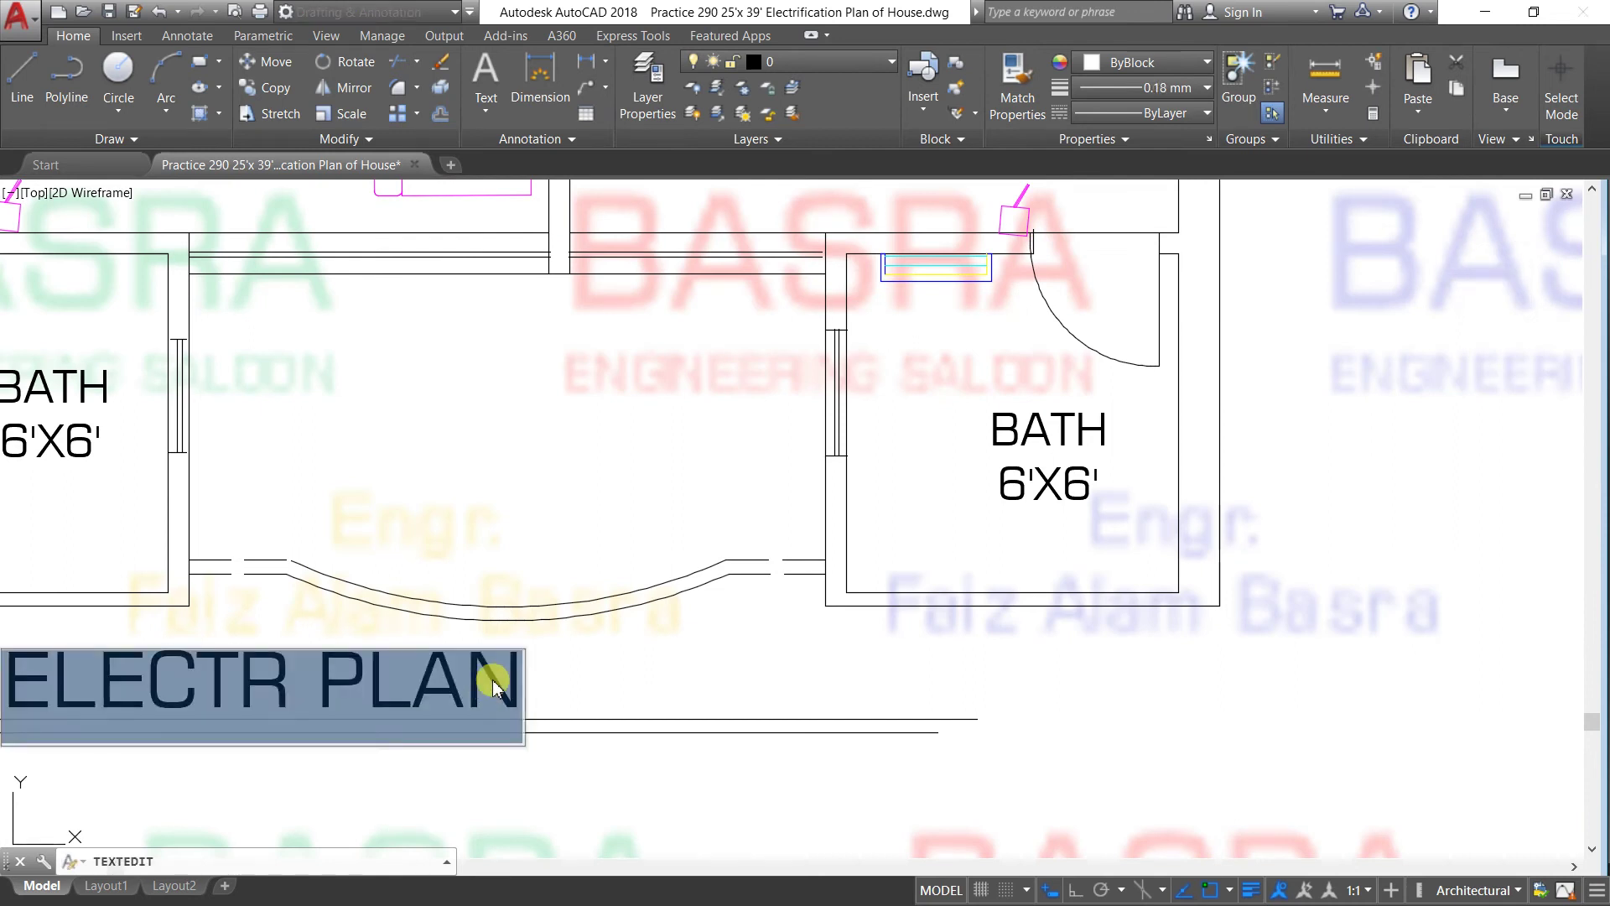
{"action": "left_click", "coordinate": [292, 671]}
{"action": "double_click", "coordinate": [227, 671]}
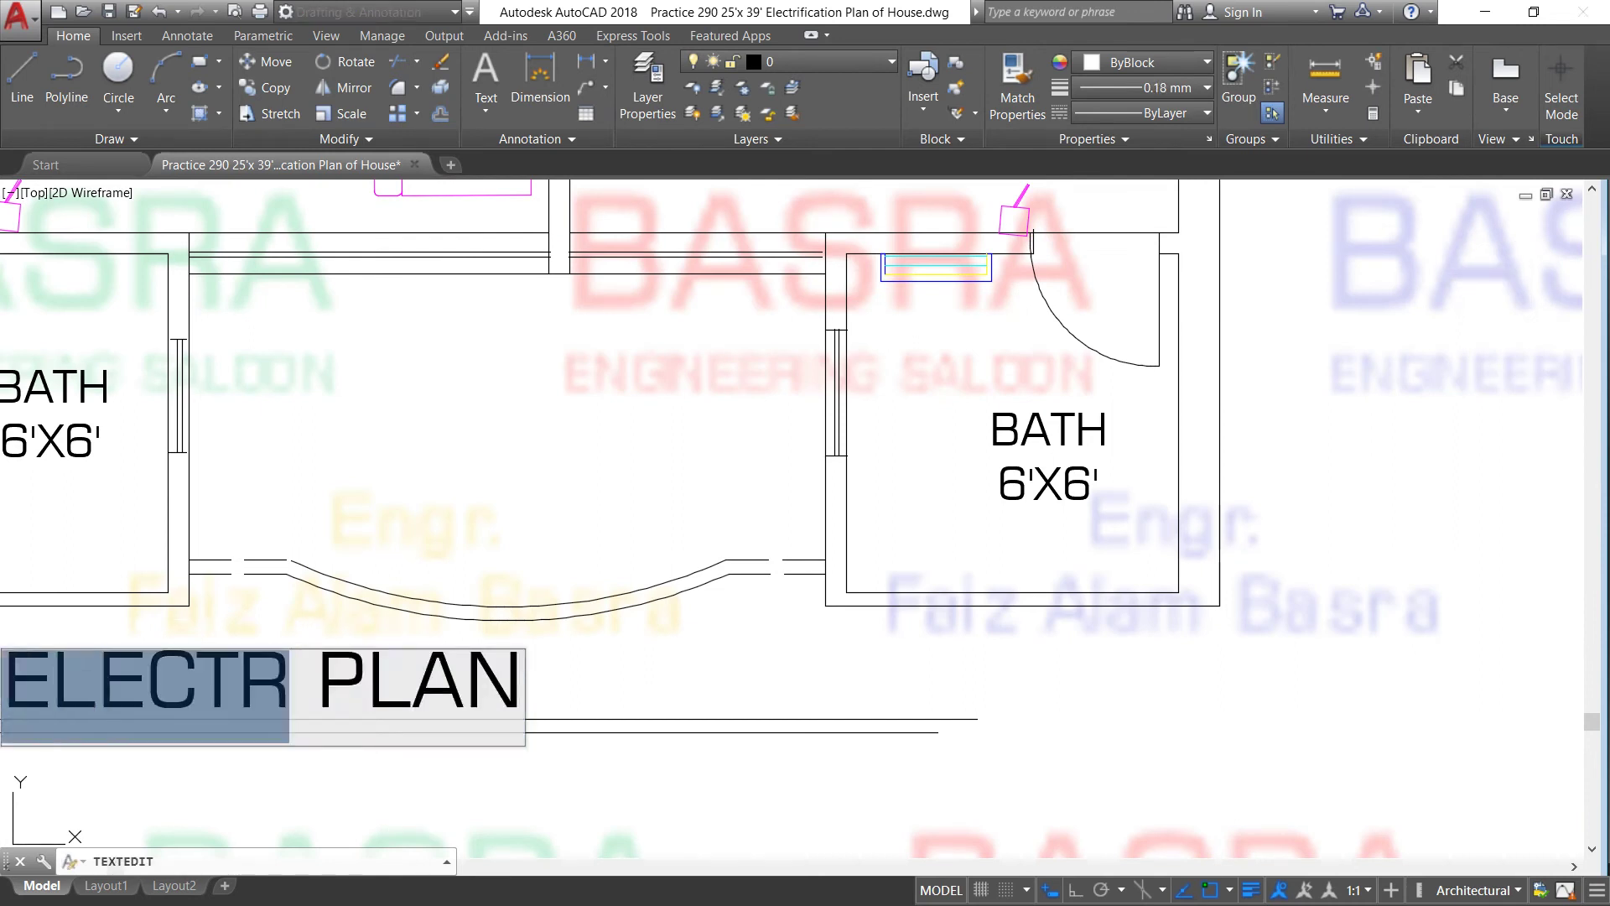
{"action": "type", "text": "FI"}
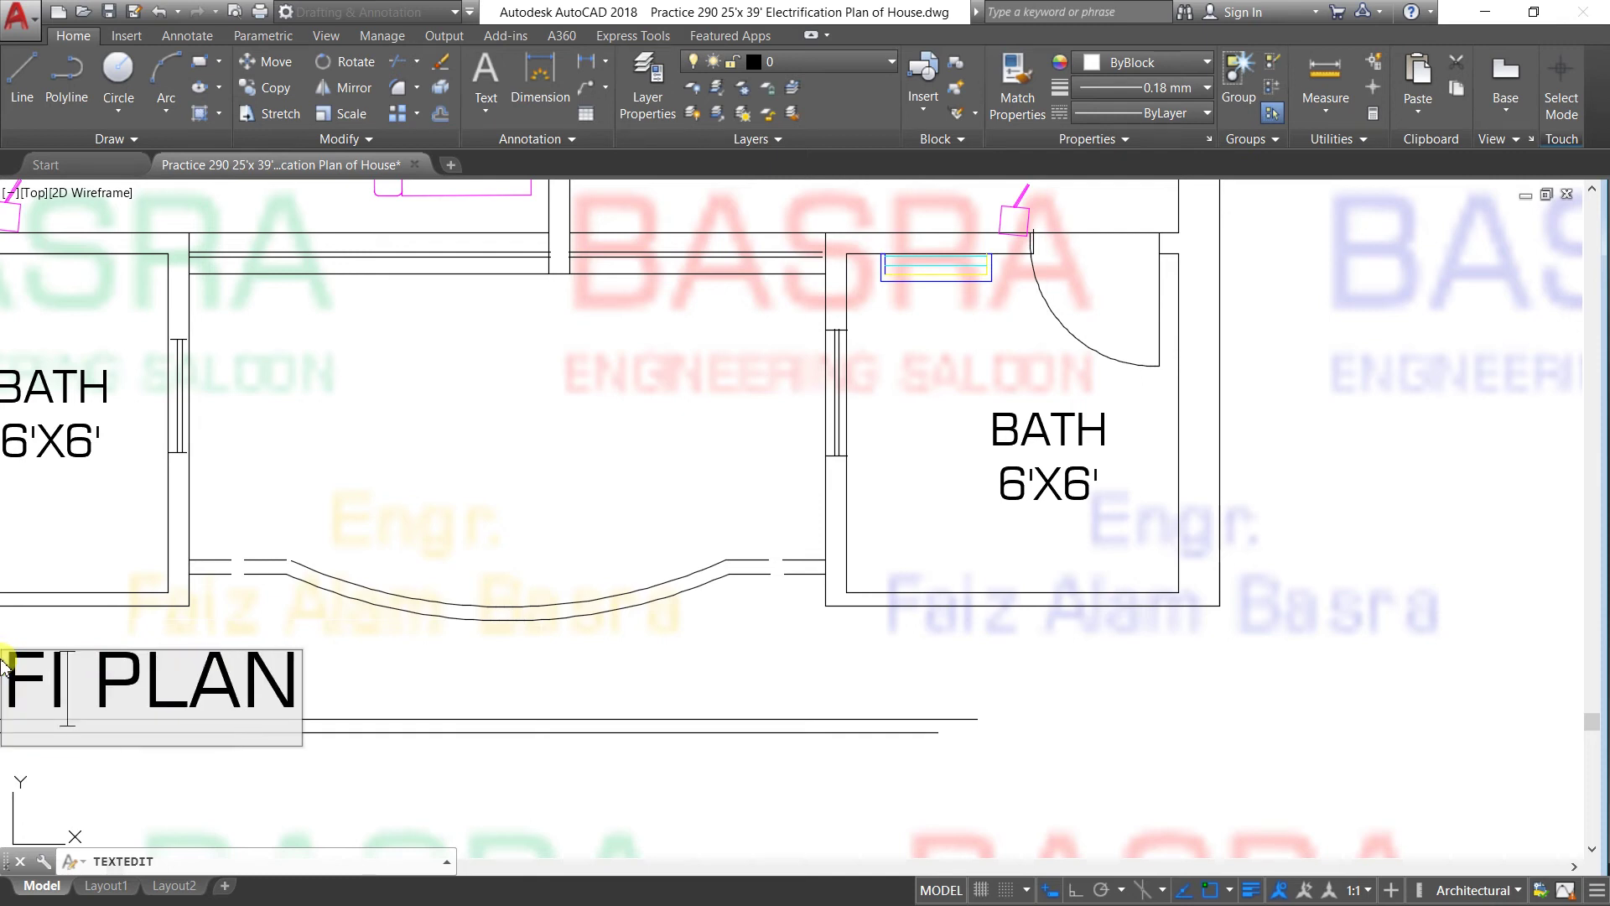
{"action": "type", "text": "RST"}
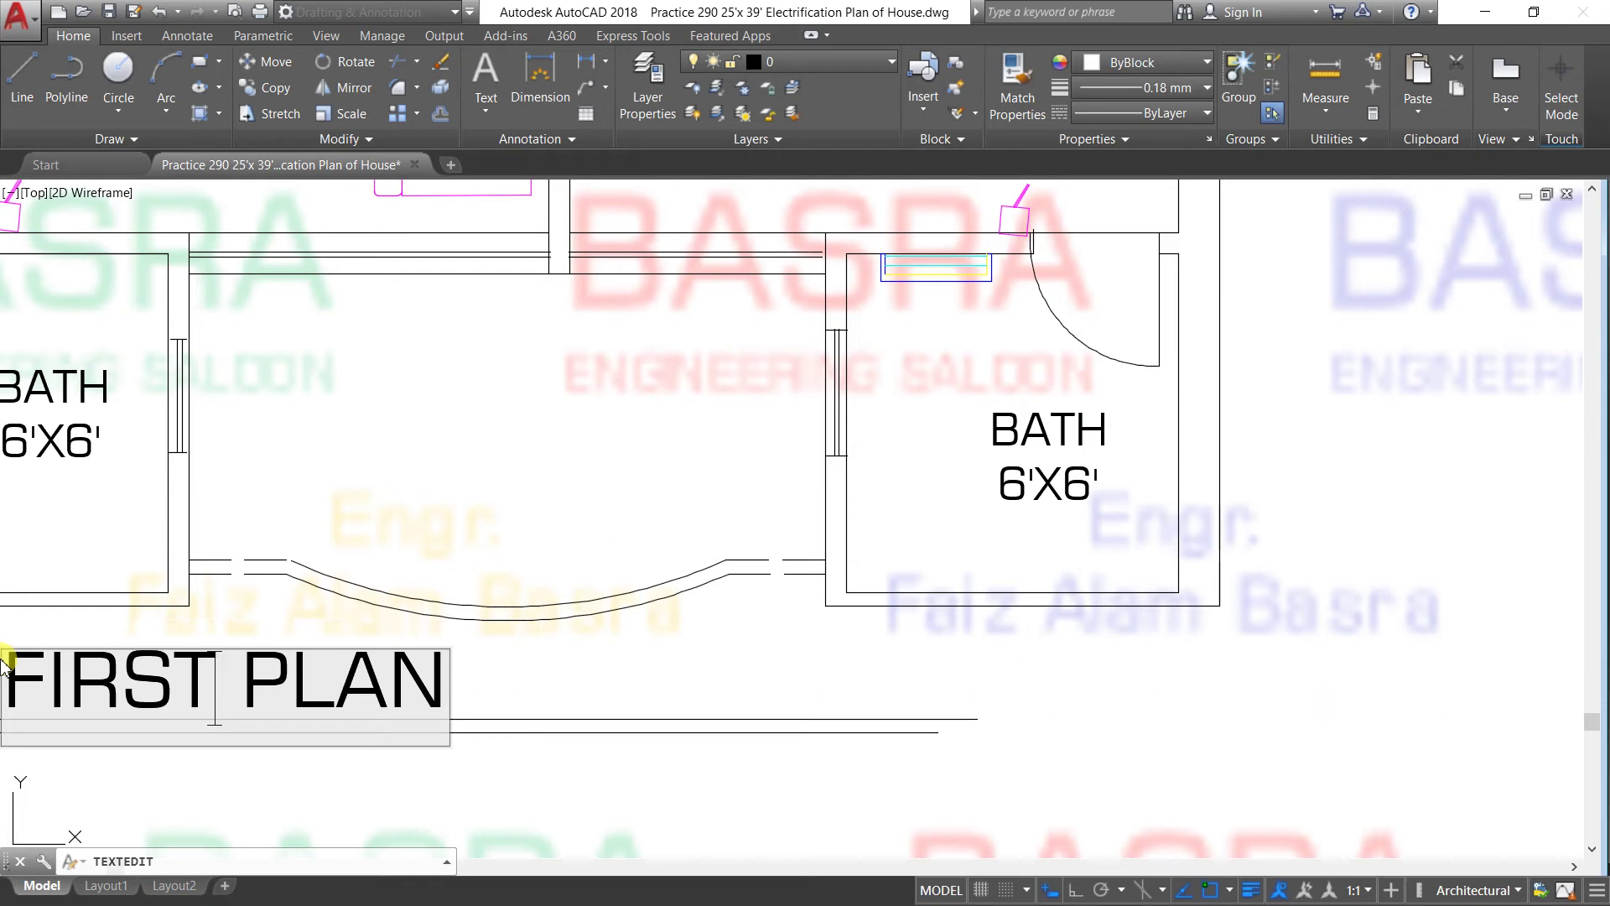
{"action": "key", "text": "BackSpace"}
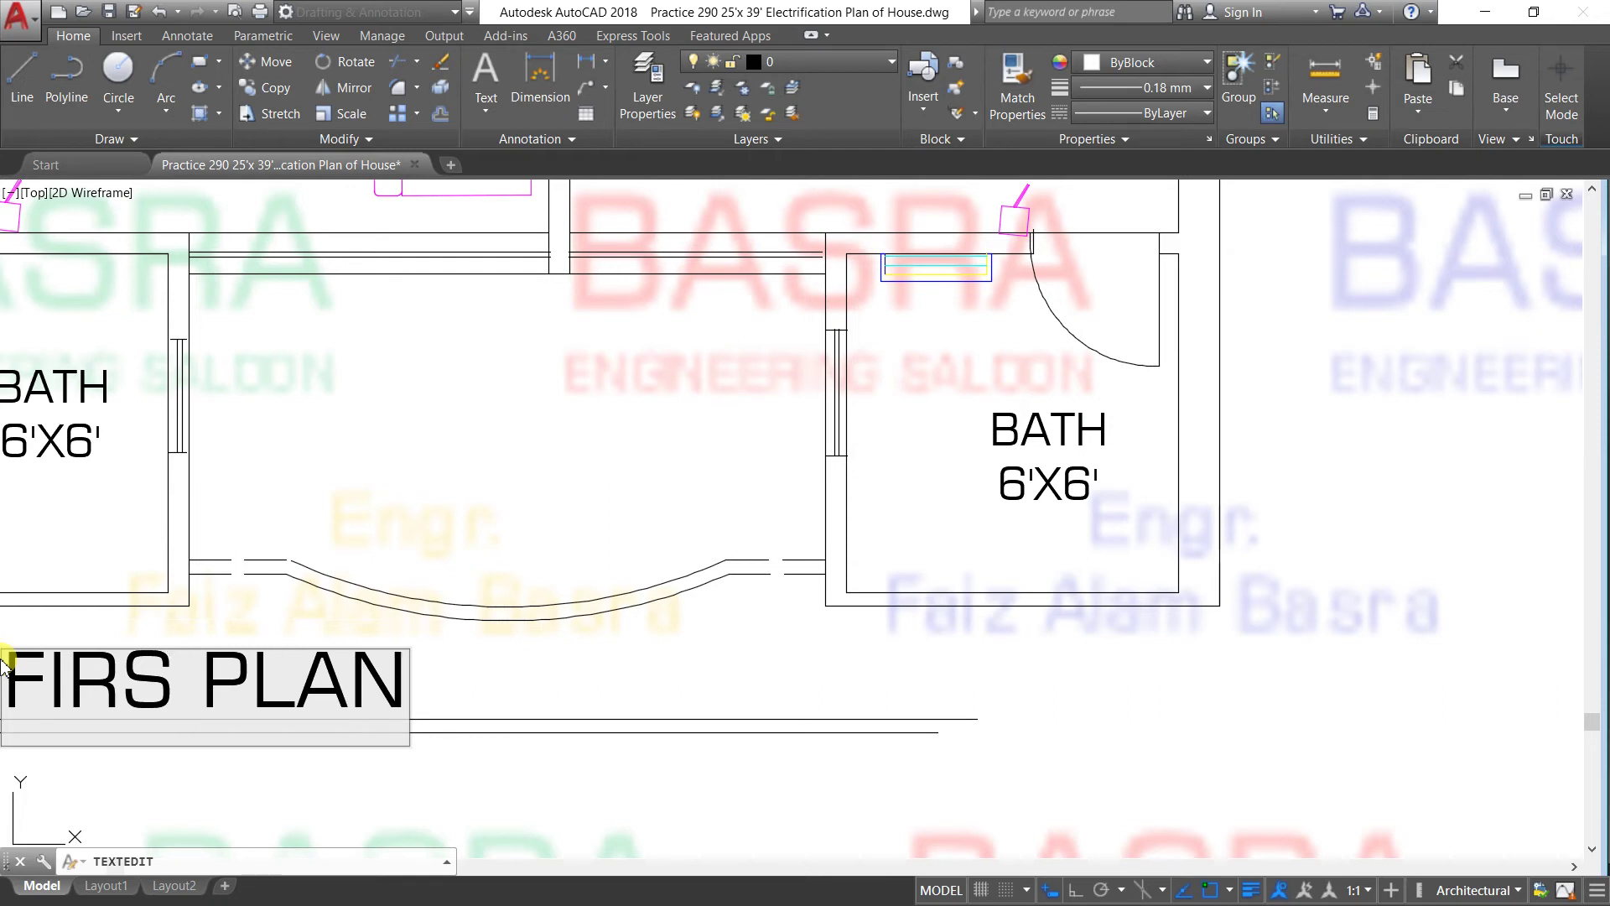
{"action": "type", "text": "T F"}
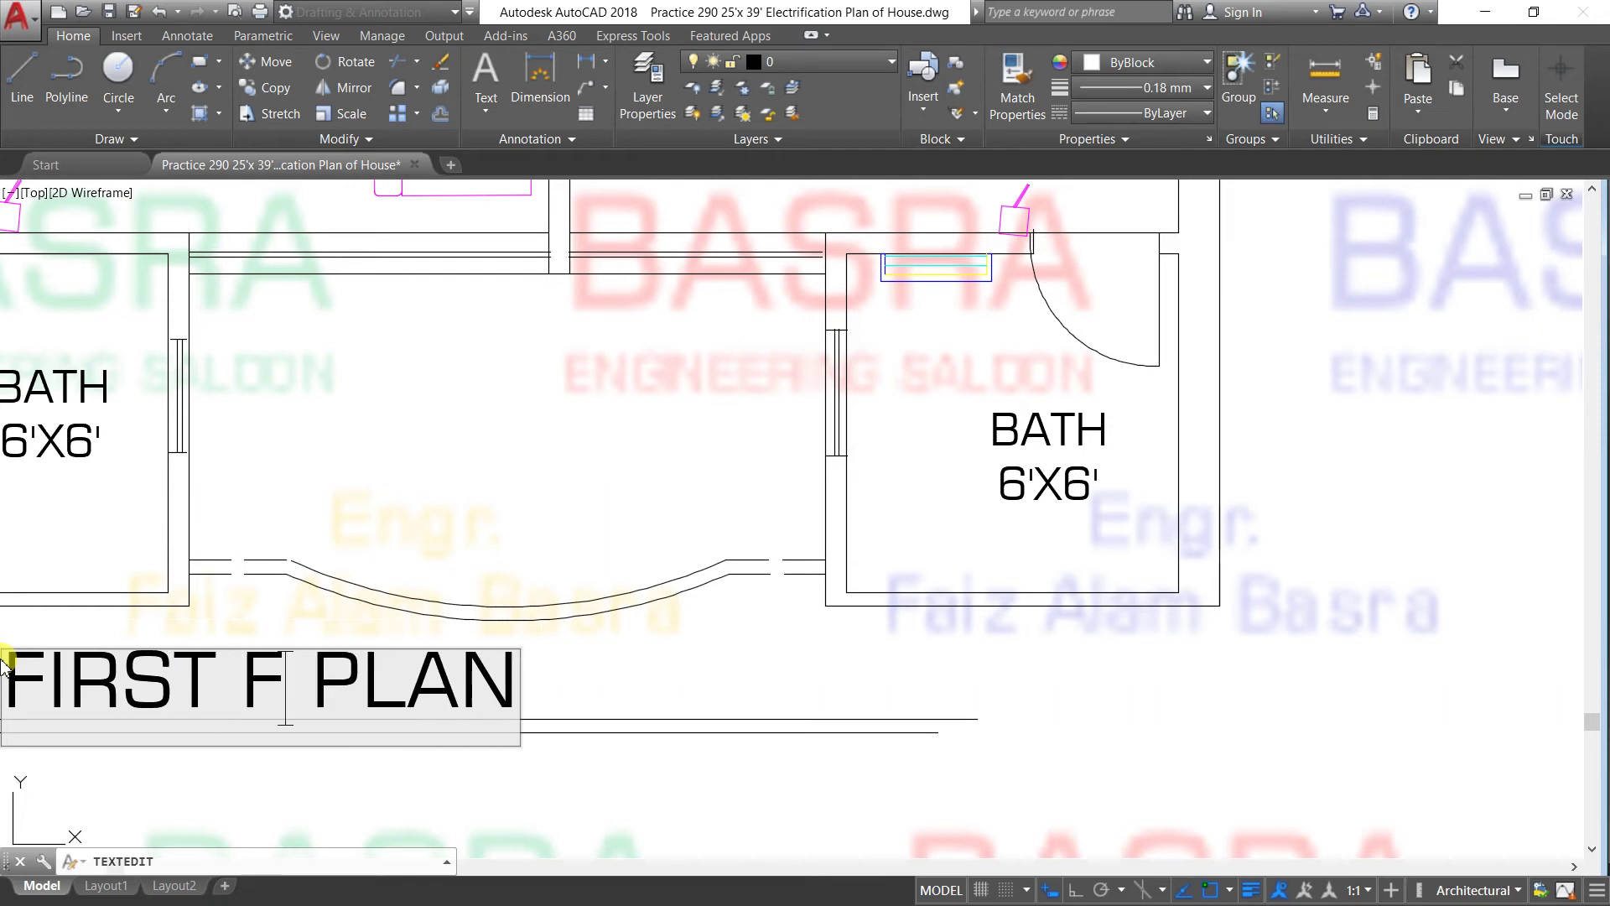
{"action": "type", "text": "LOO"}
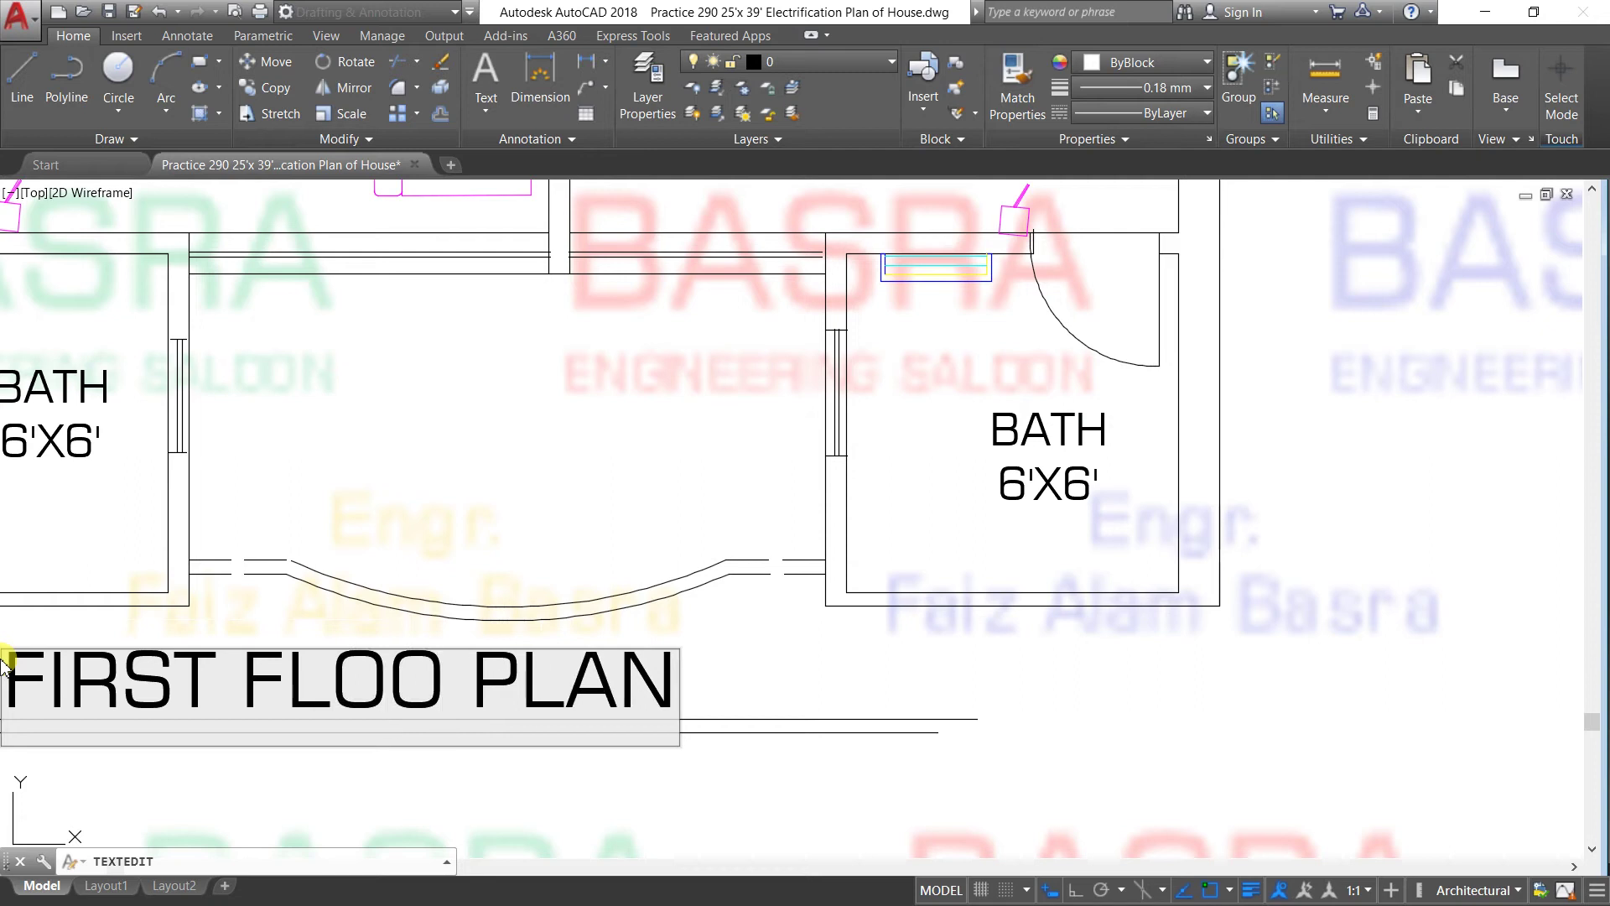
{"action": "type", "text": "R"}
{"action": "scroll", "coordinate": [371, 717], "scroll_direction": "down", "scroll_amount": 2}
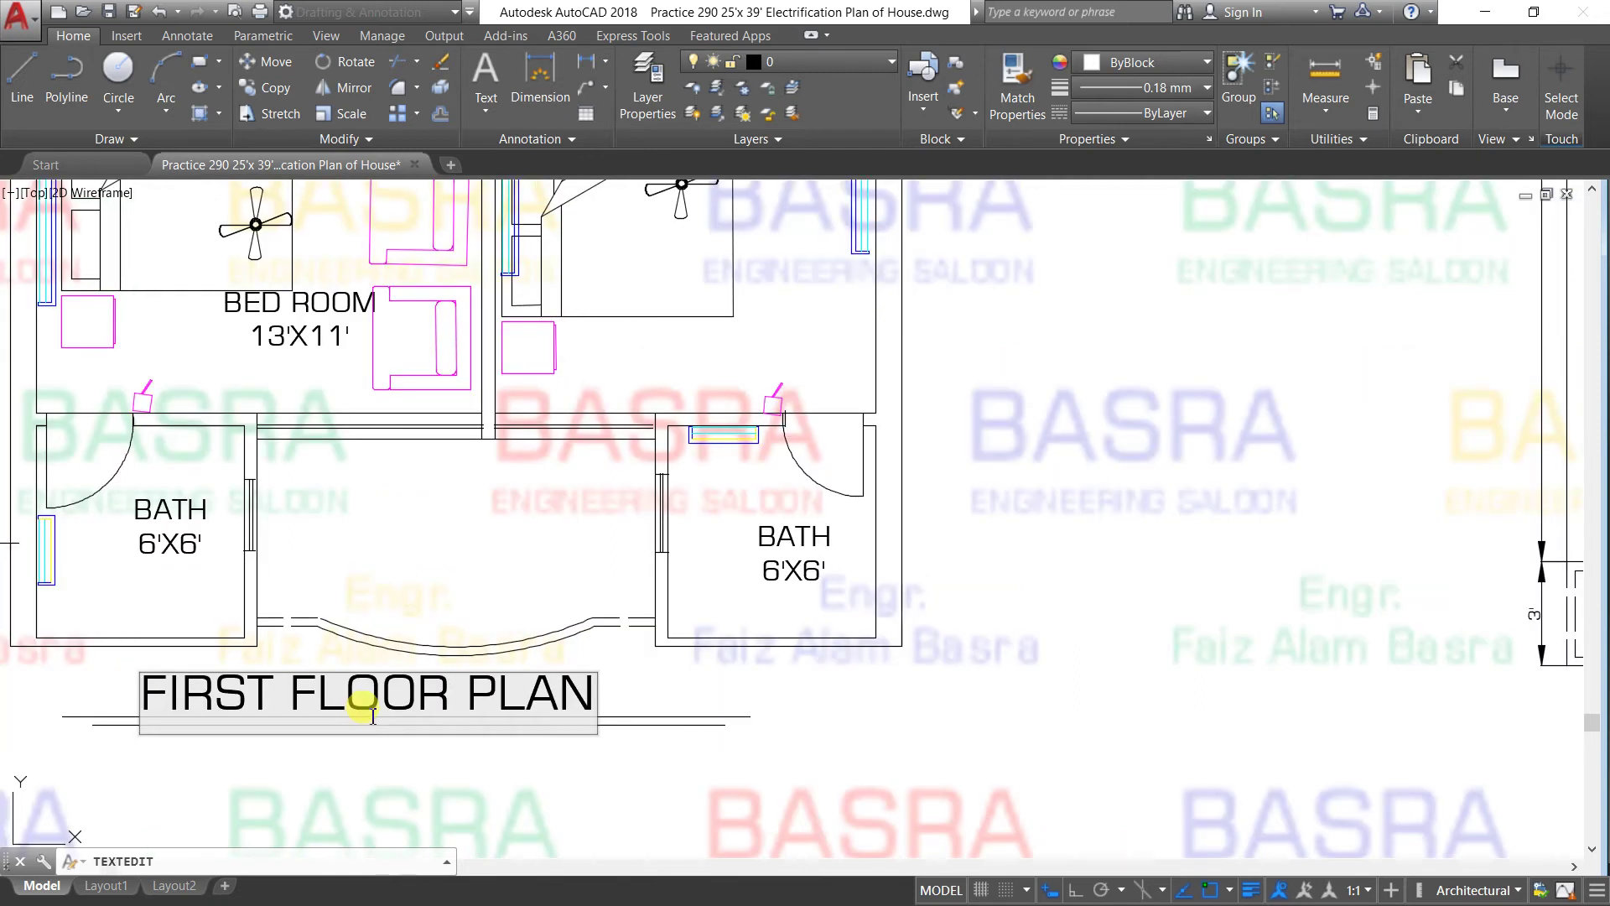
{"action": "left_click", "coordinate": [359, 751]}
{"action": "right_click", "coordinate": [358, 754]}
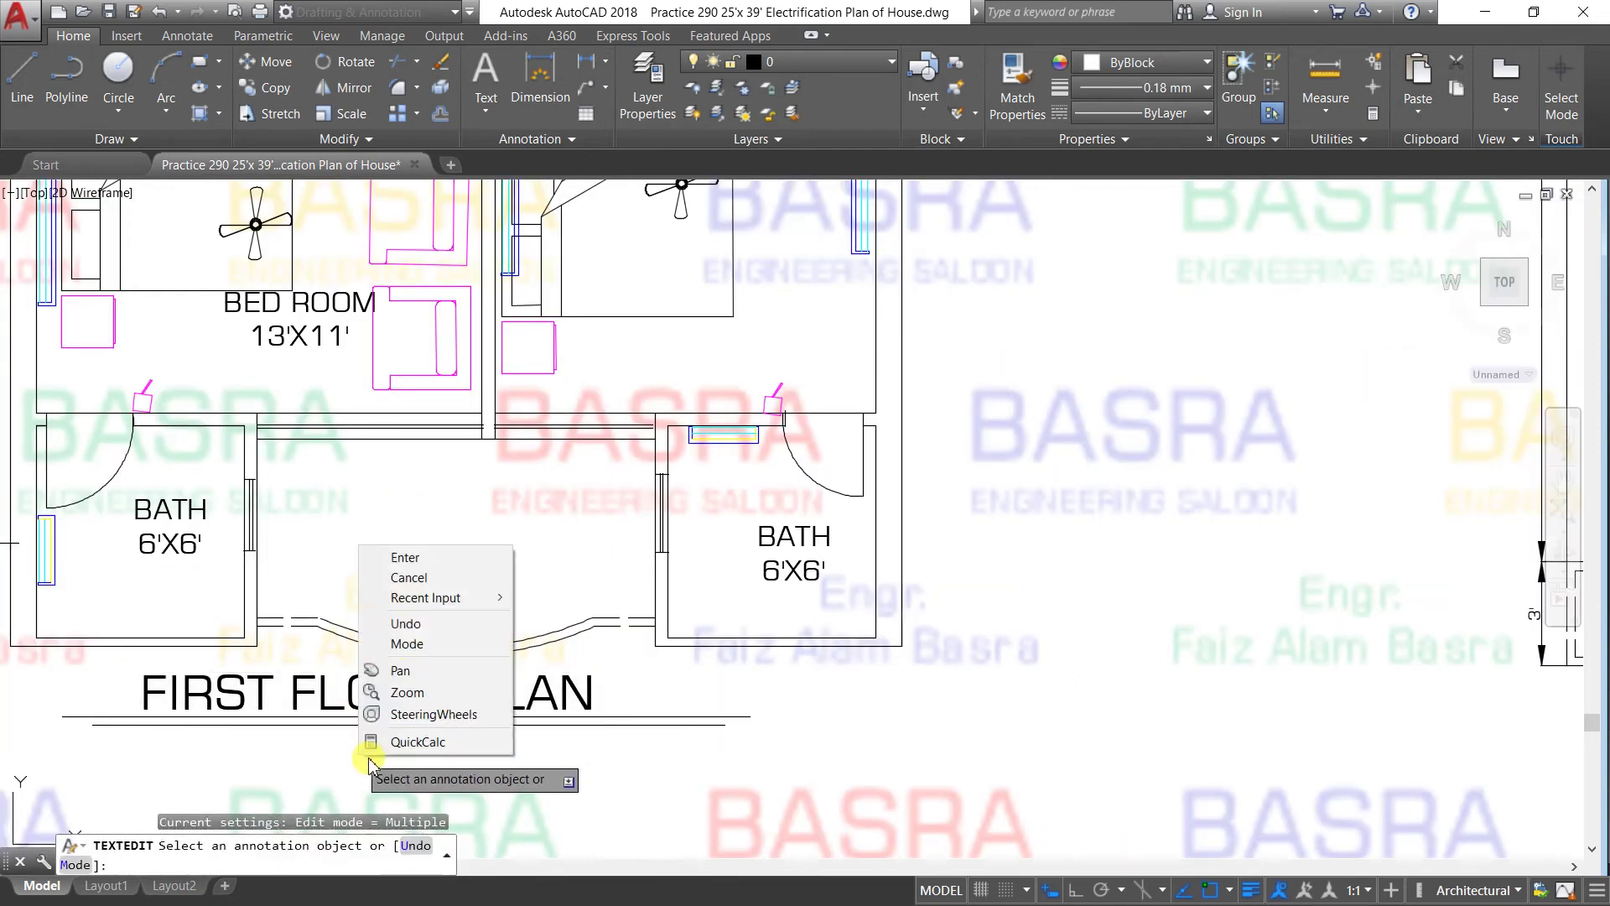
{"action": "left_click", "coordinate": [407, 561]}
{"action": "scroll", "coordinate": [437, 699], "scroll_direction": "down", "scroll_amount": 2}
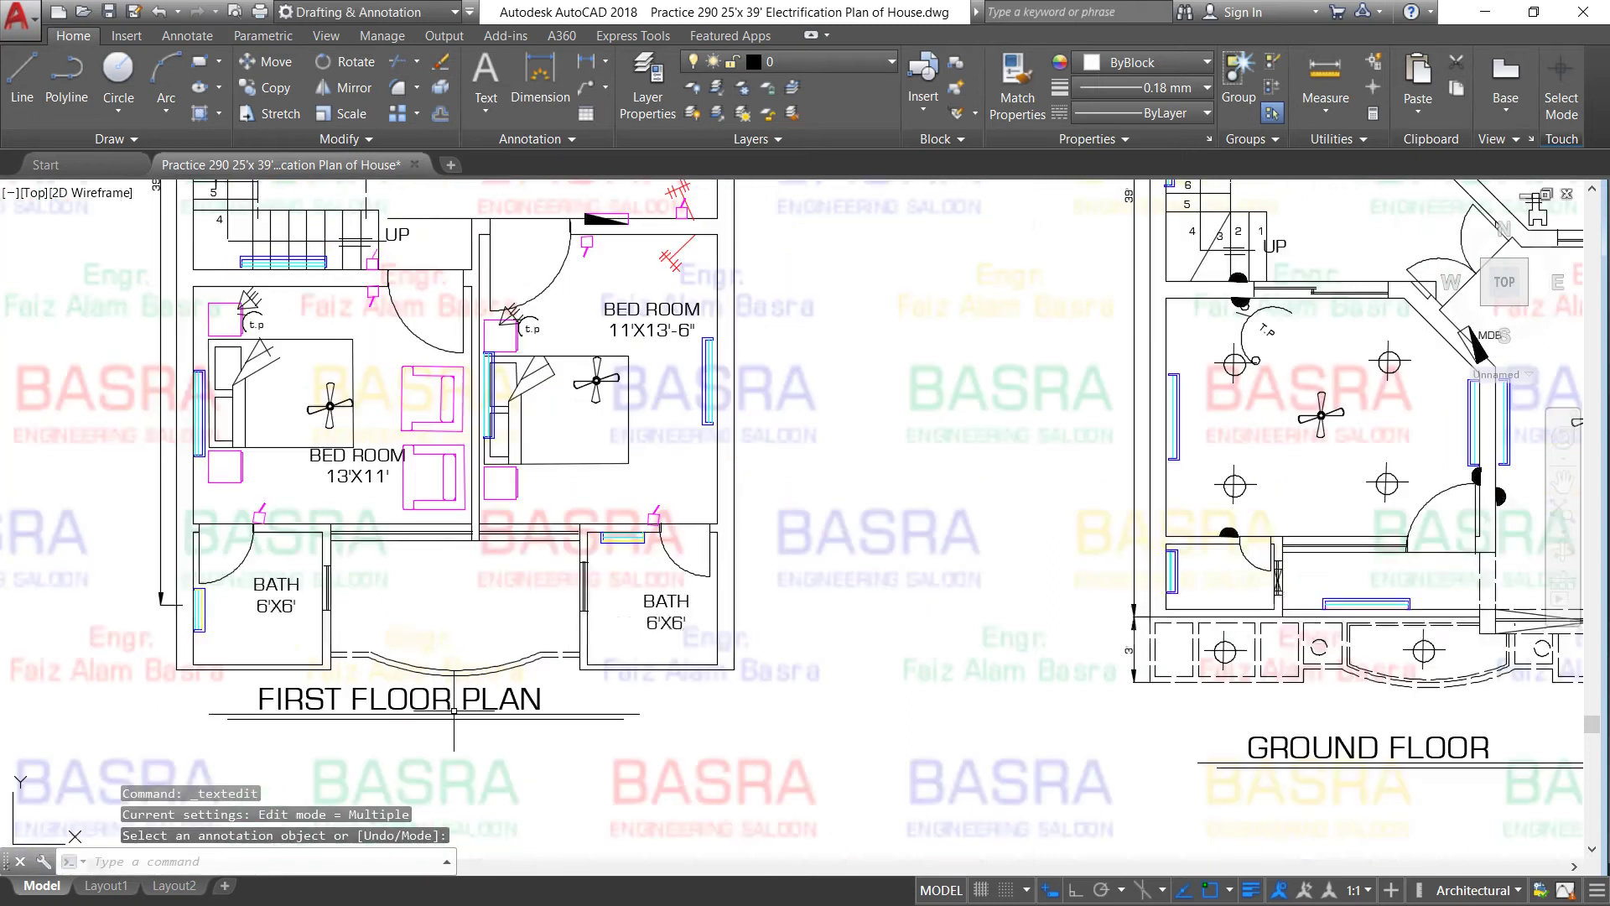
{"action": "scroll", "coordinate": [302, 594], "scroll_direction": "up", "scroll_amount": 2}
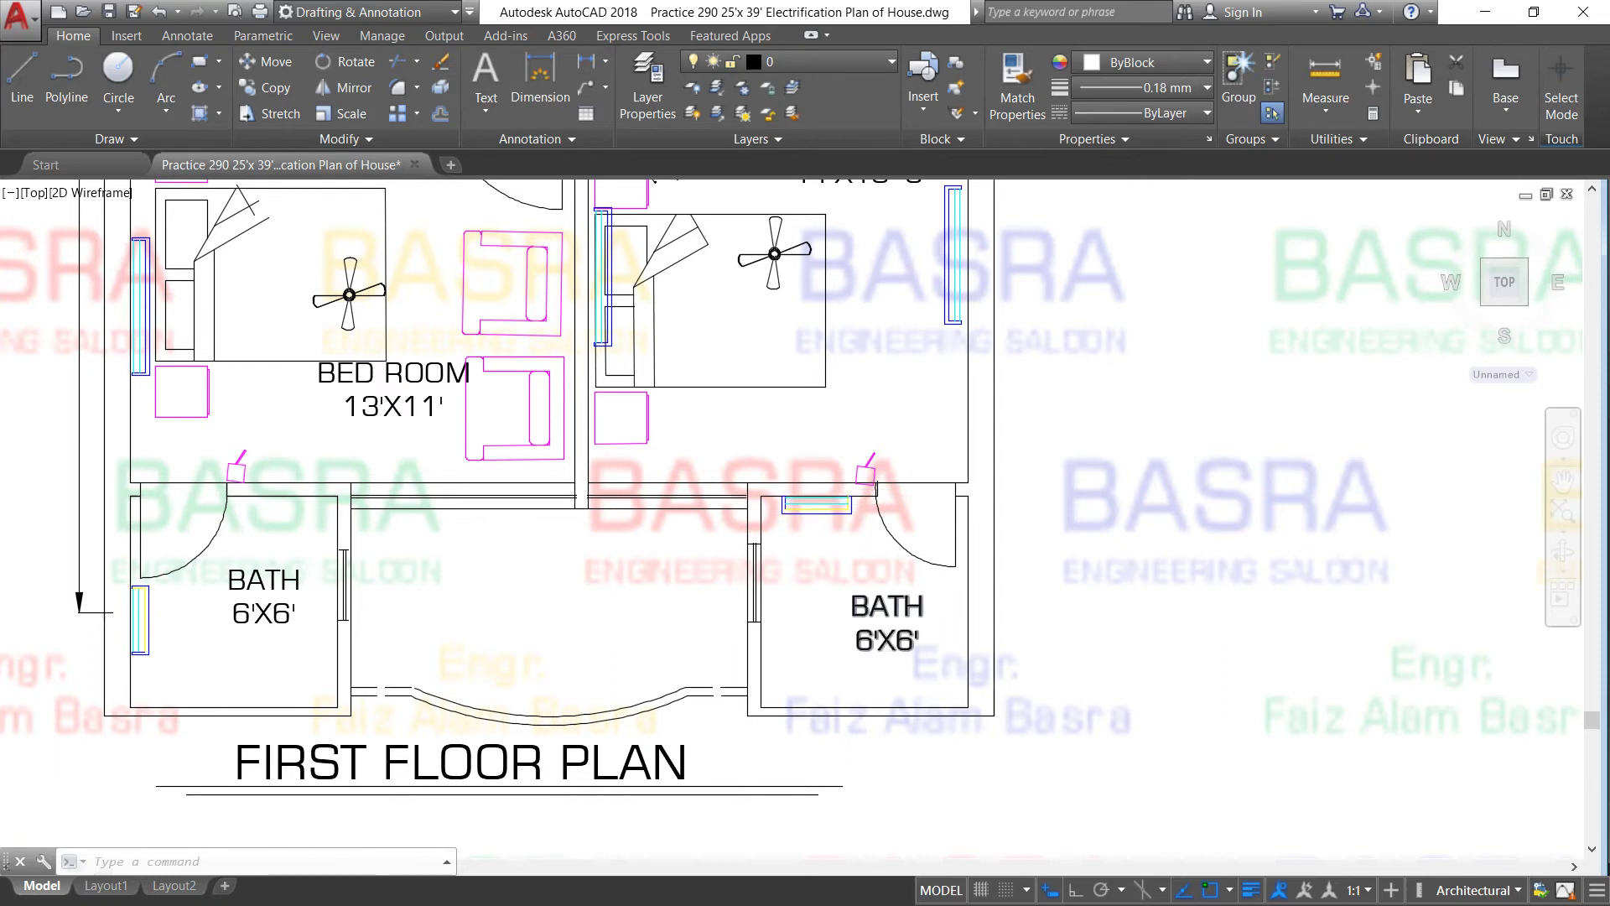
{"action": "scroll", "coordinate": [861, 634], "scroll_direction": "down", "scroll_amount": 2}
{"action": "scroll", "coordinate": [785, 334], "scroll_direction": "up", "scroll_amount": 2}
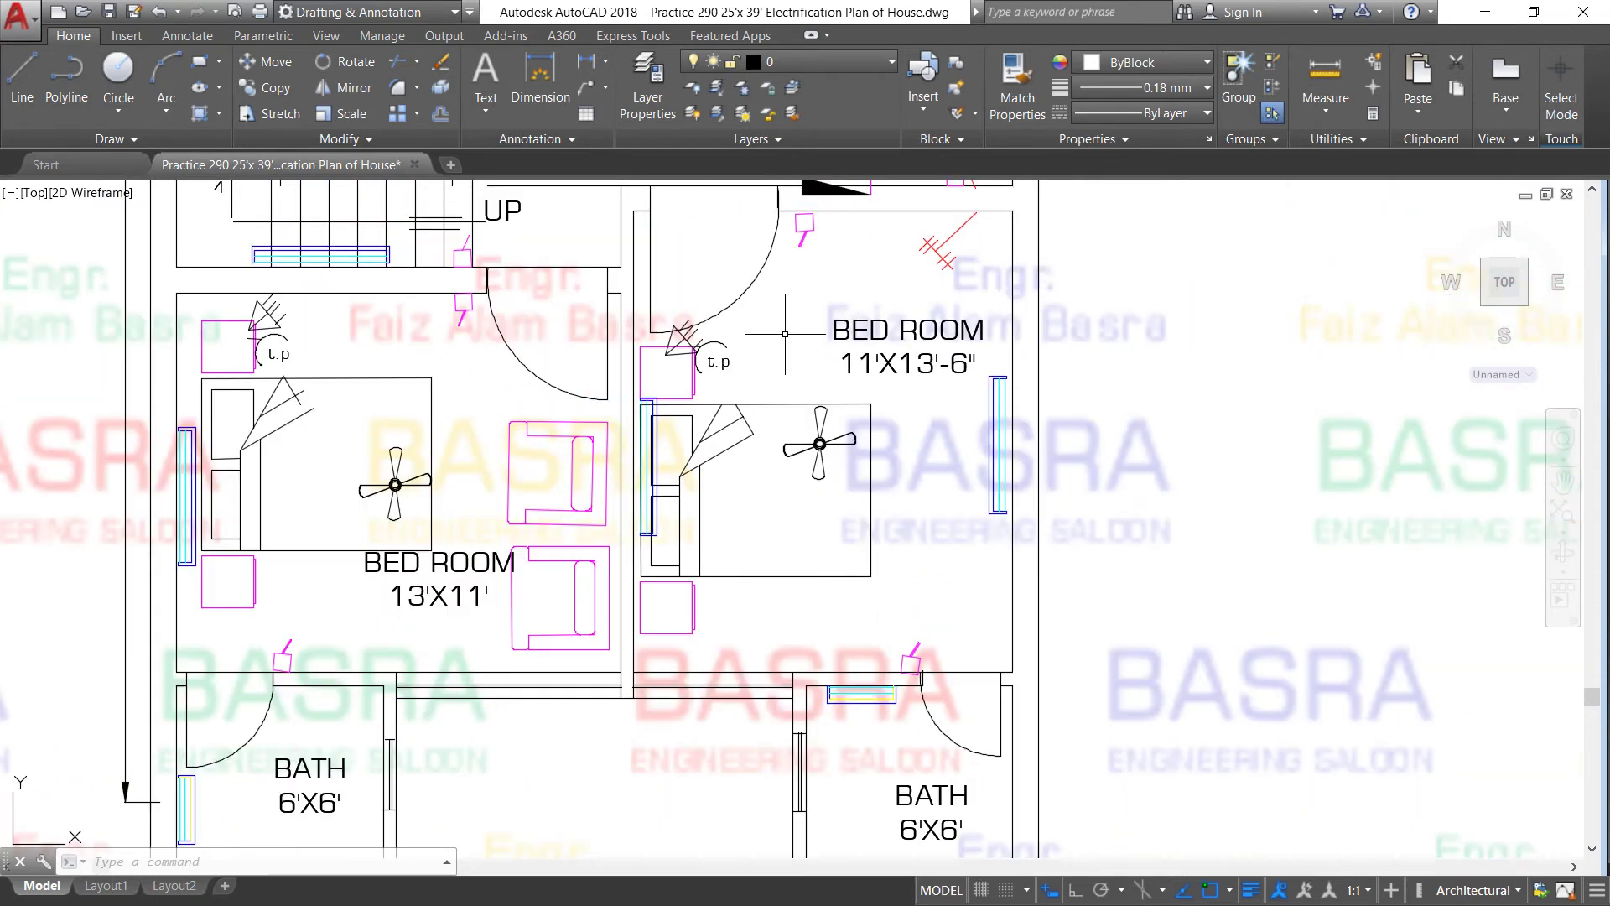
{"action": "scroll", "coordinate": [900, 556], "scroll_direction": "down", "scroll_amount": 2}
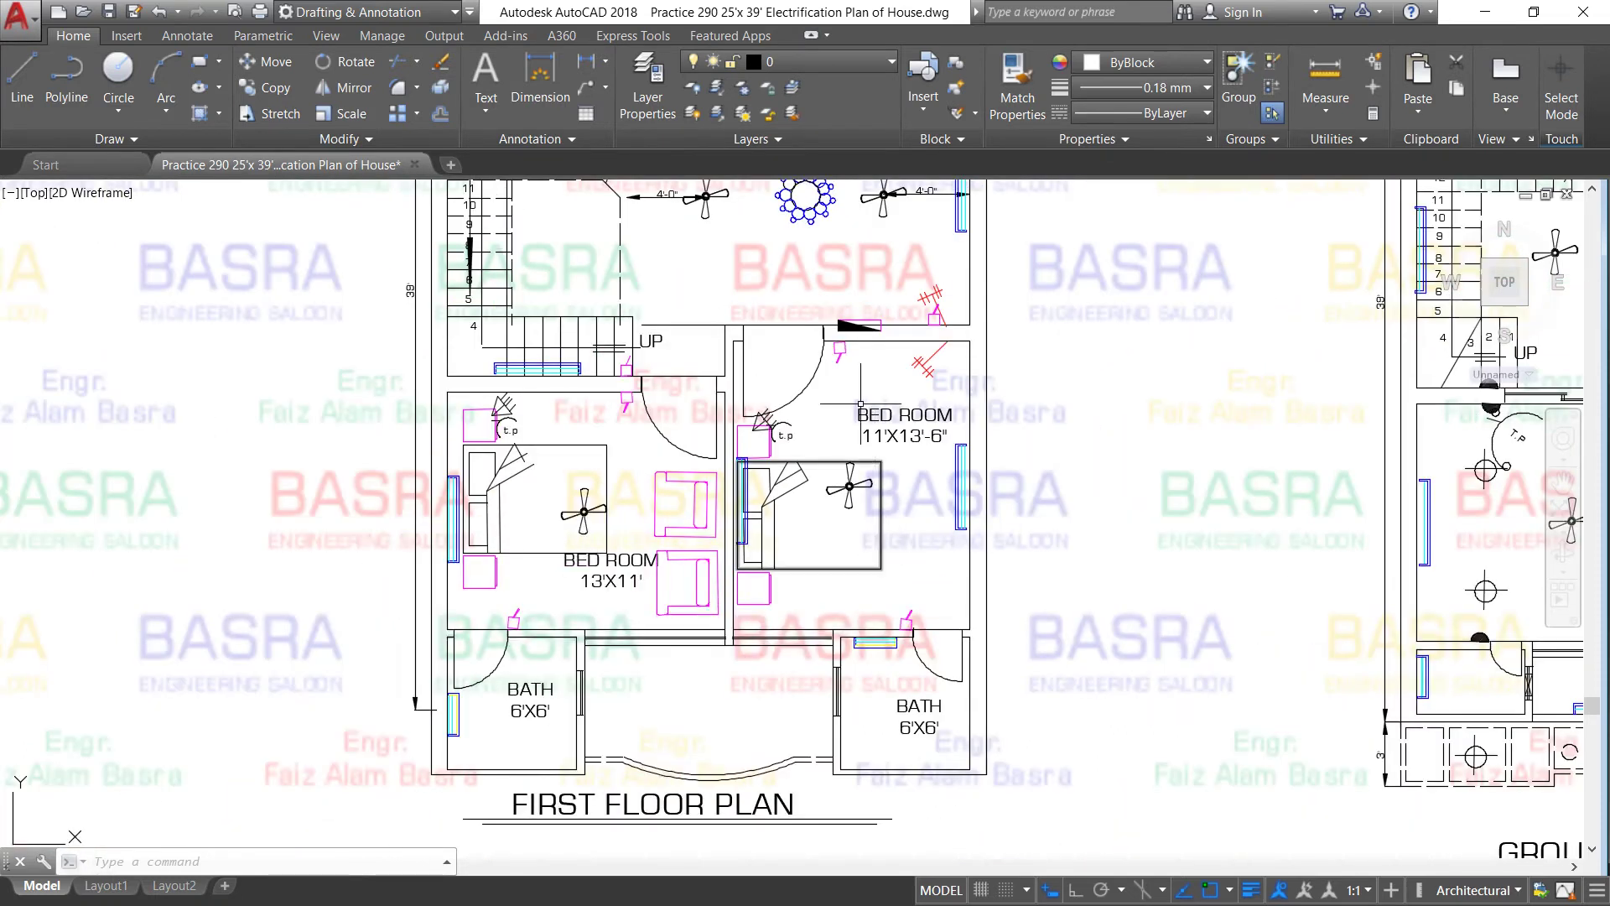
{"action": "scroll", "coordinate": [861, 378], "scroll_direction": "up", "scroll_amount": 2}
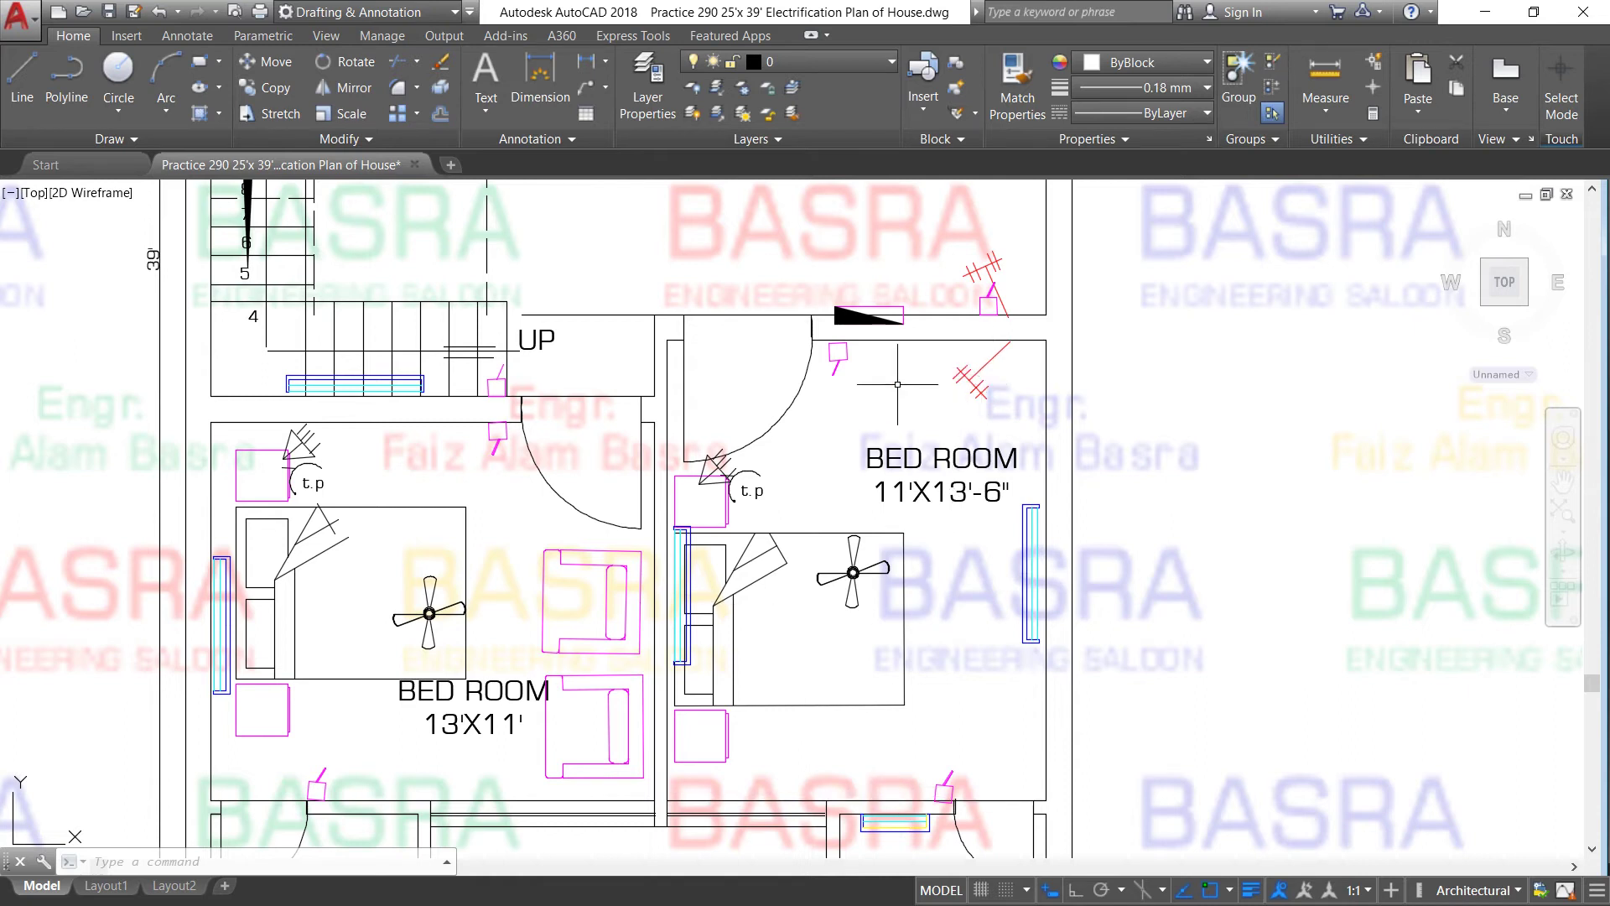
{"action": "scroll", "coordinate": [1004, 350], "scroll_direction": "down", "scroll_amount": 2}
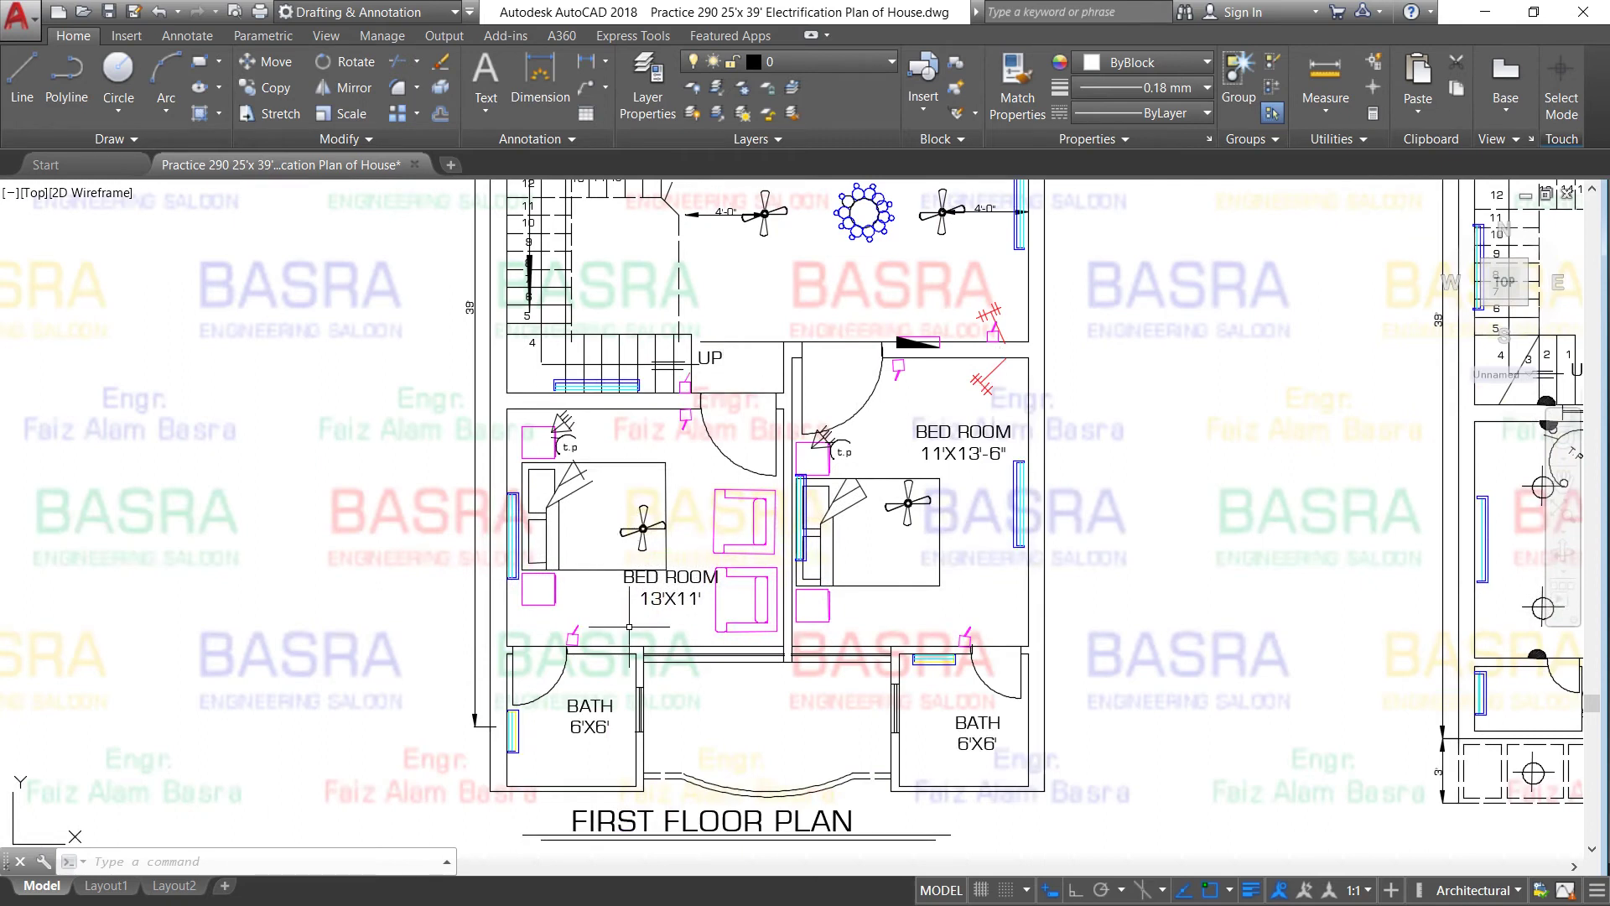
{"action": "scroll", "coordinate": [635, 616], "scroll_direction": "up", "scroll_amount": 2}
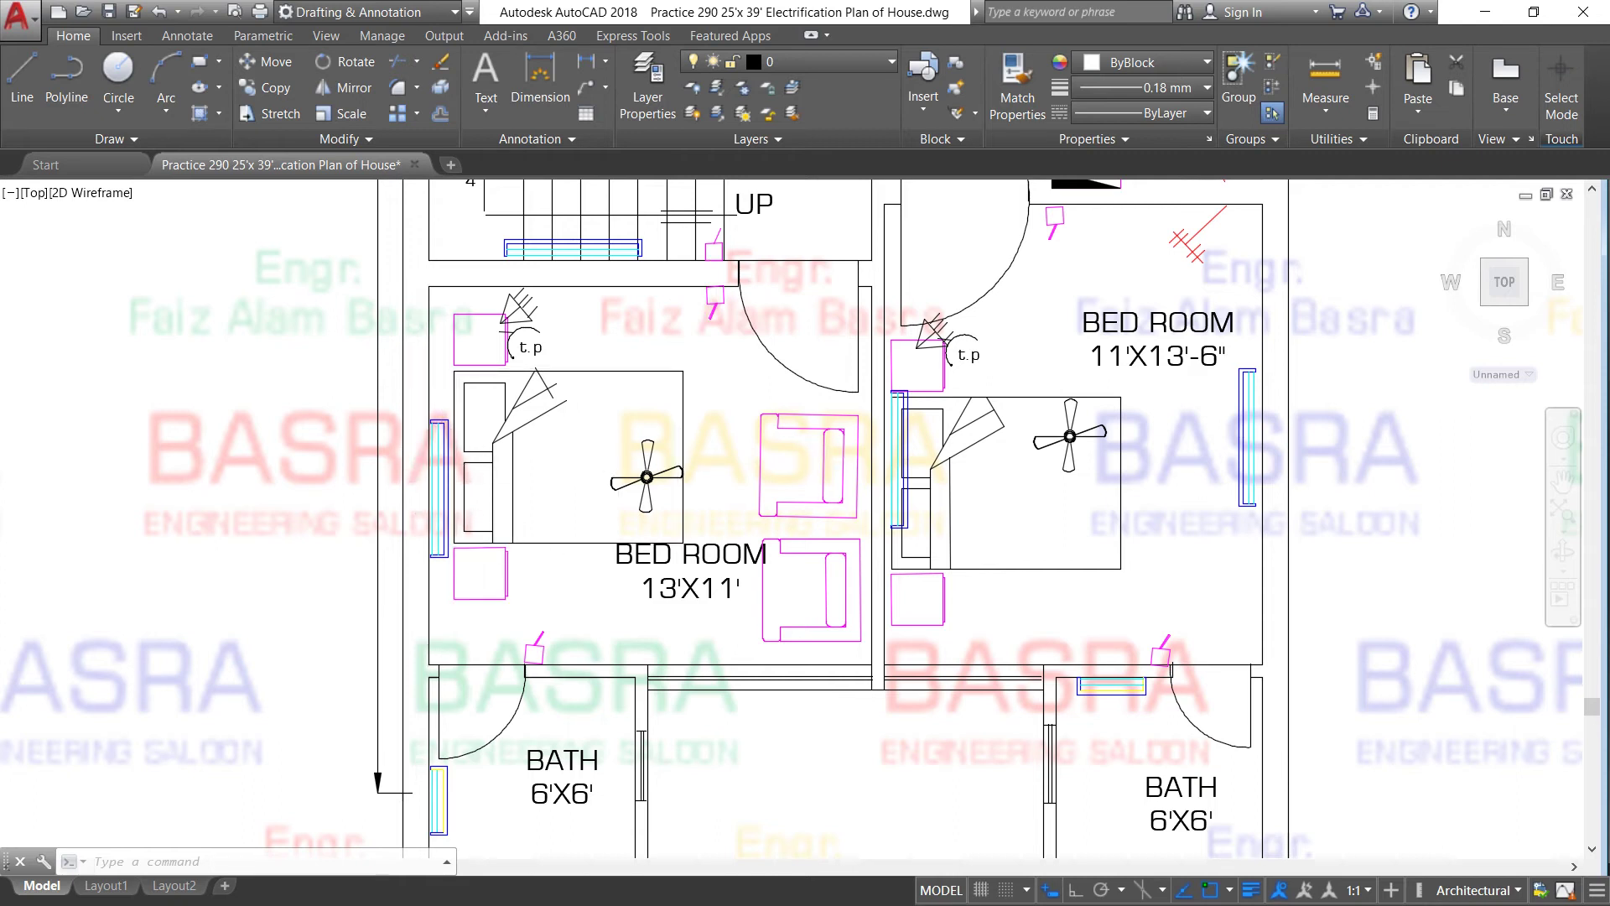
{"action": "scroll", "coordinate": [513, 550], "scroll_direction": "down", "scroll_amount": 2}
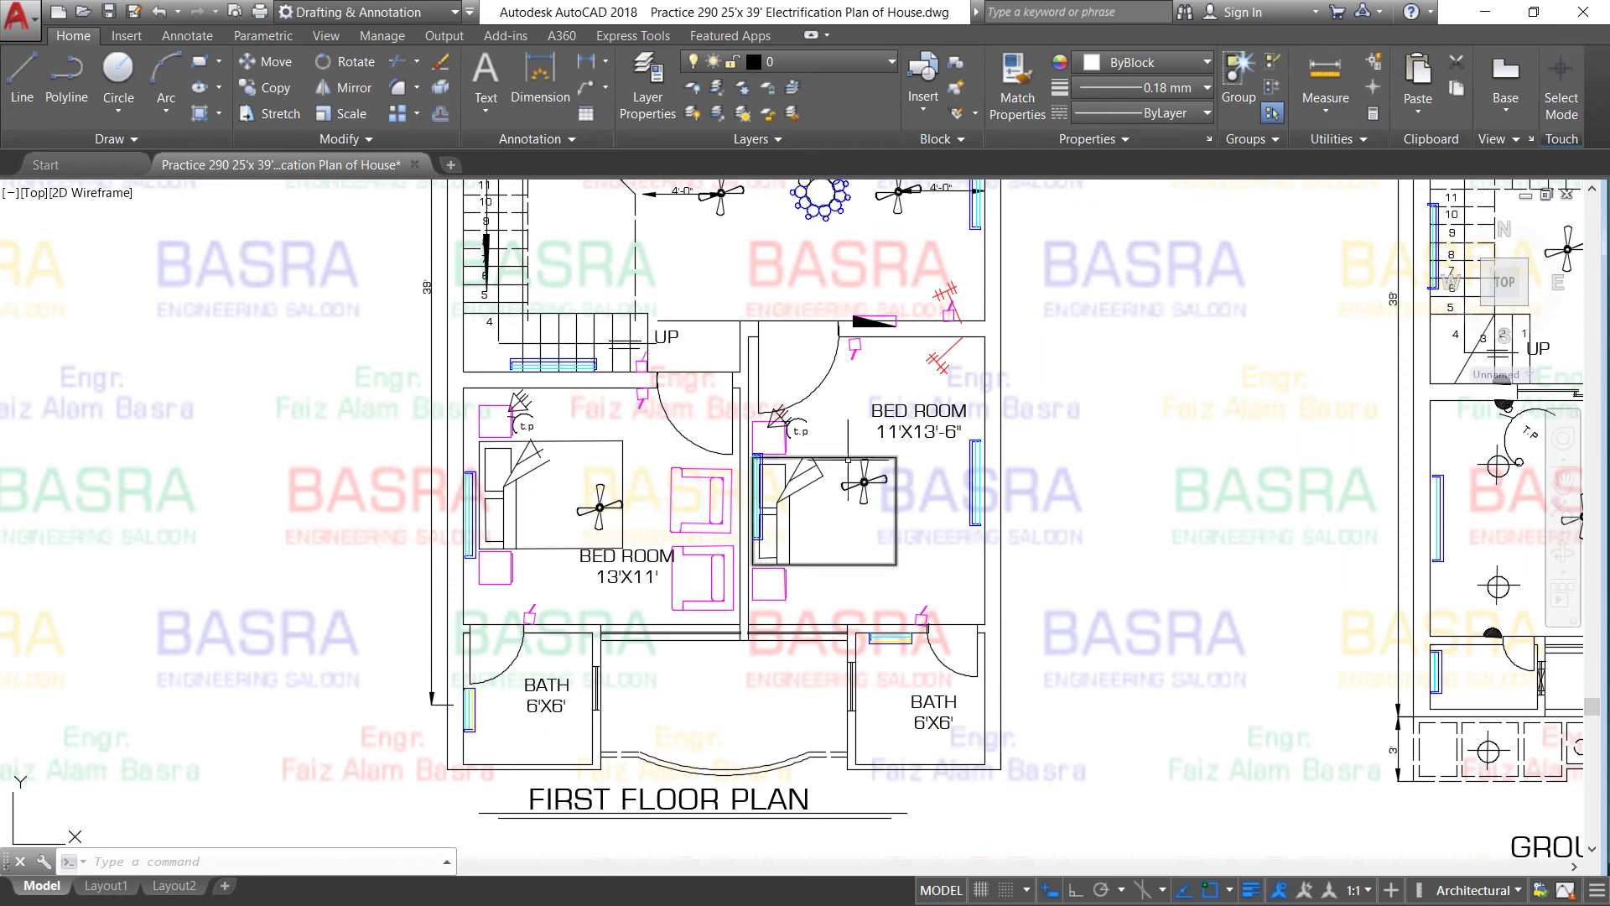
{"action": "scroll", "coordinate": [839, 520], "scroll_direction": "down", "scroll_amount": 2}
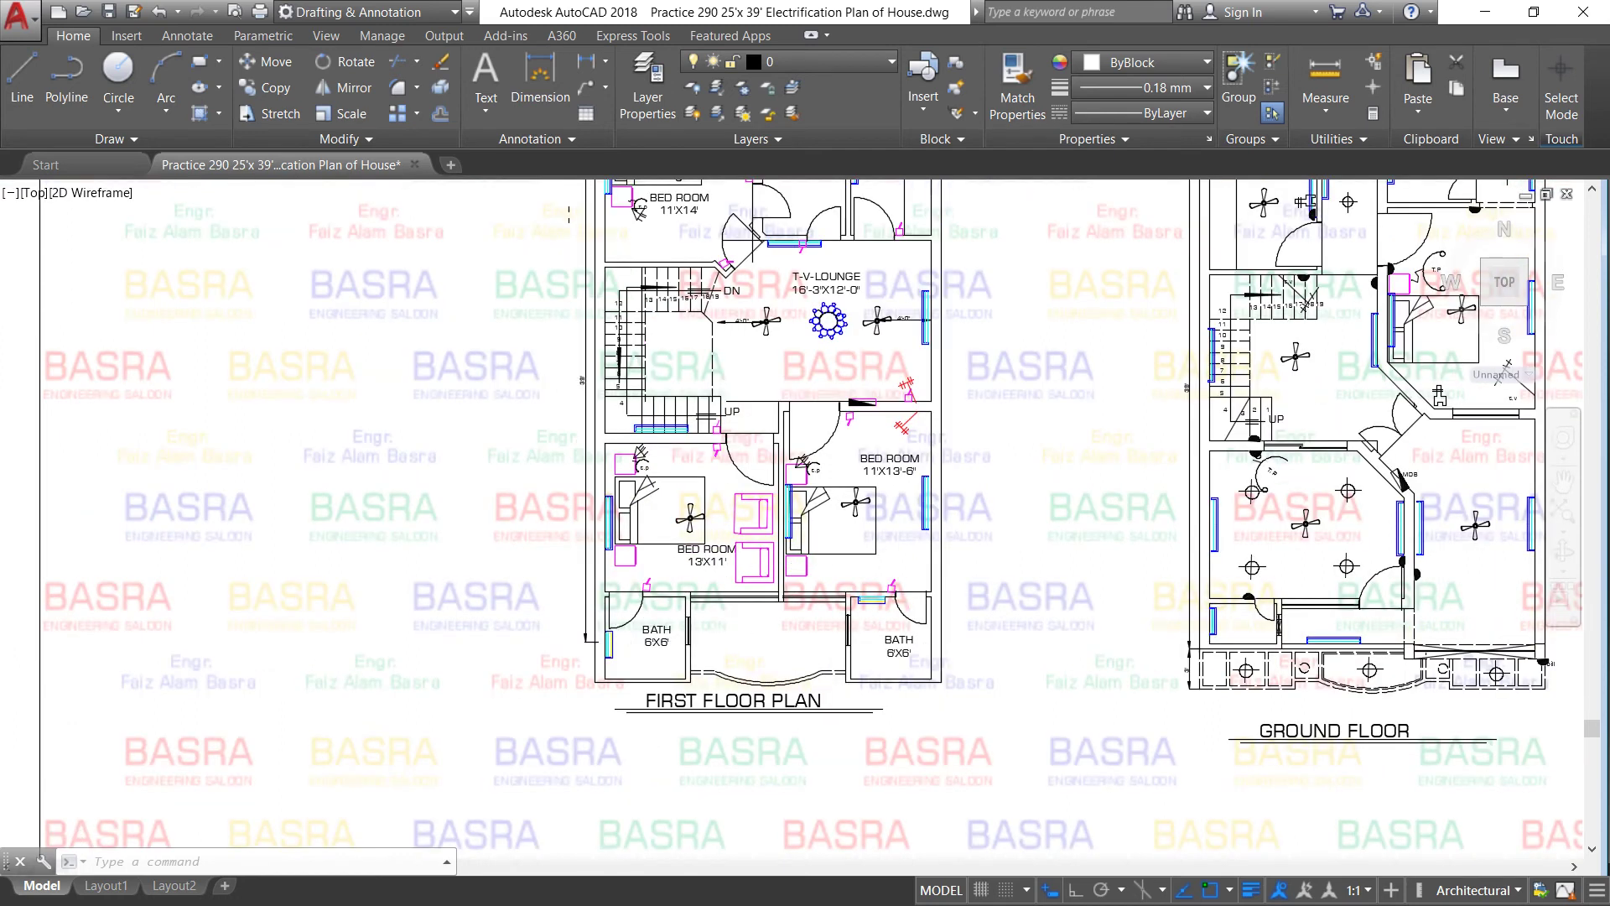
{"action": "scroll", "coordinate": [688, 621], "scroll_direction": "up", "scroll_amount": 2}
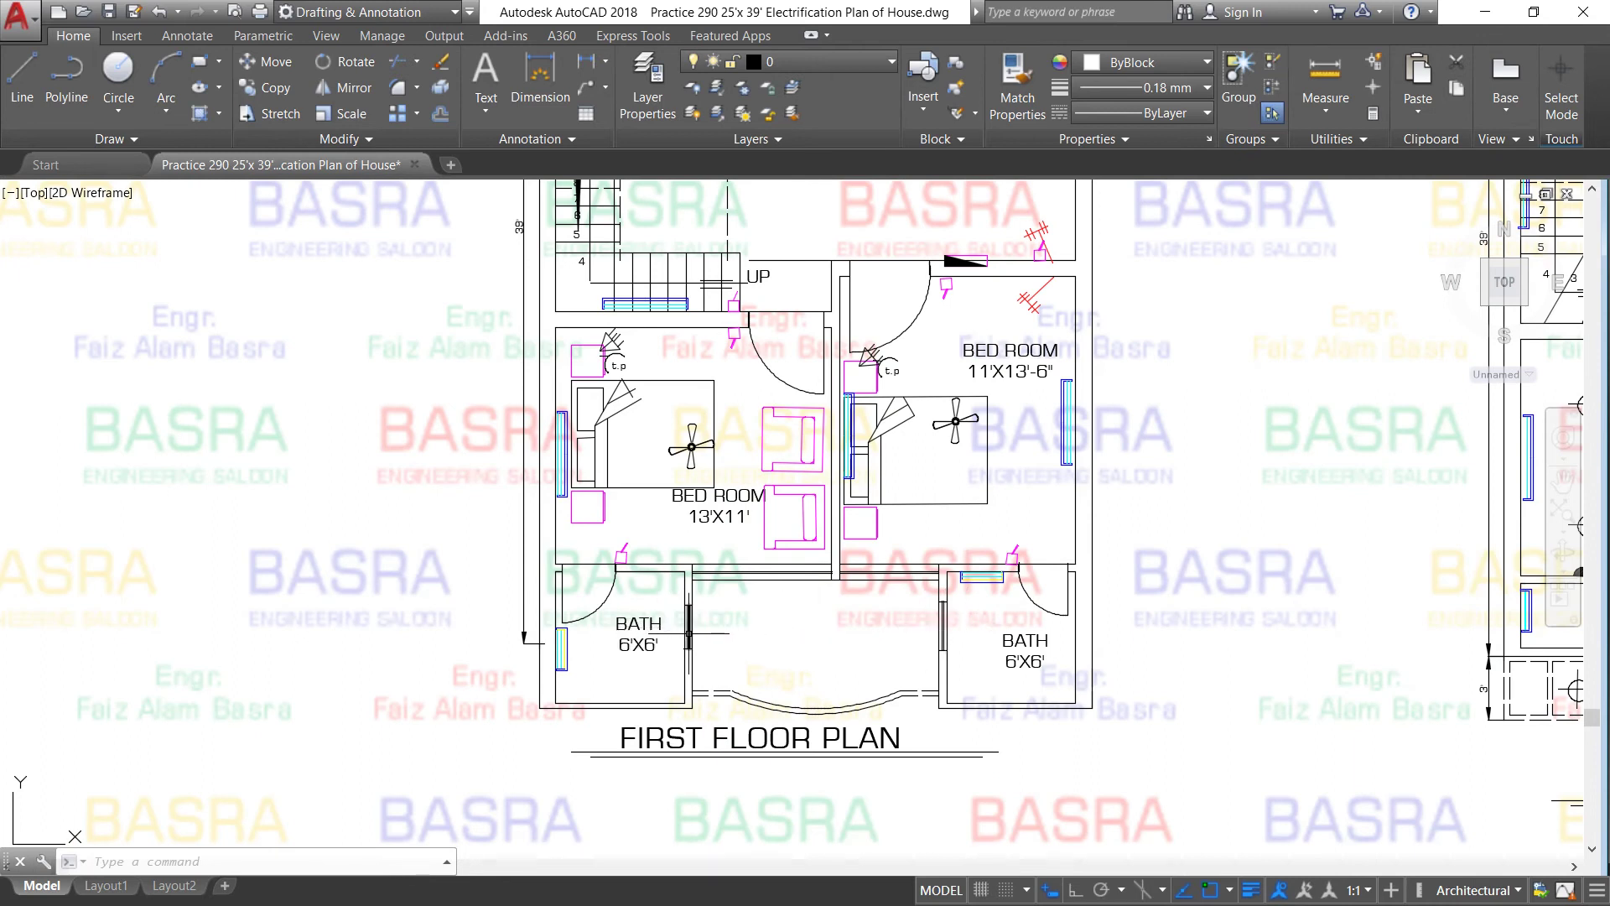
{"action": "scroll", "coordinate": [688, 634], "scroll_direction": "up", "scroll_amount": 2}
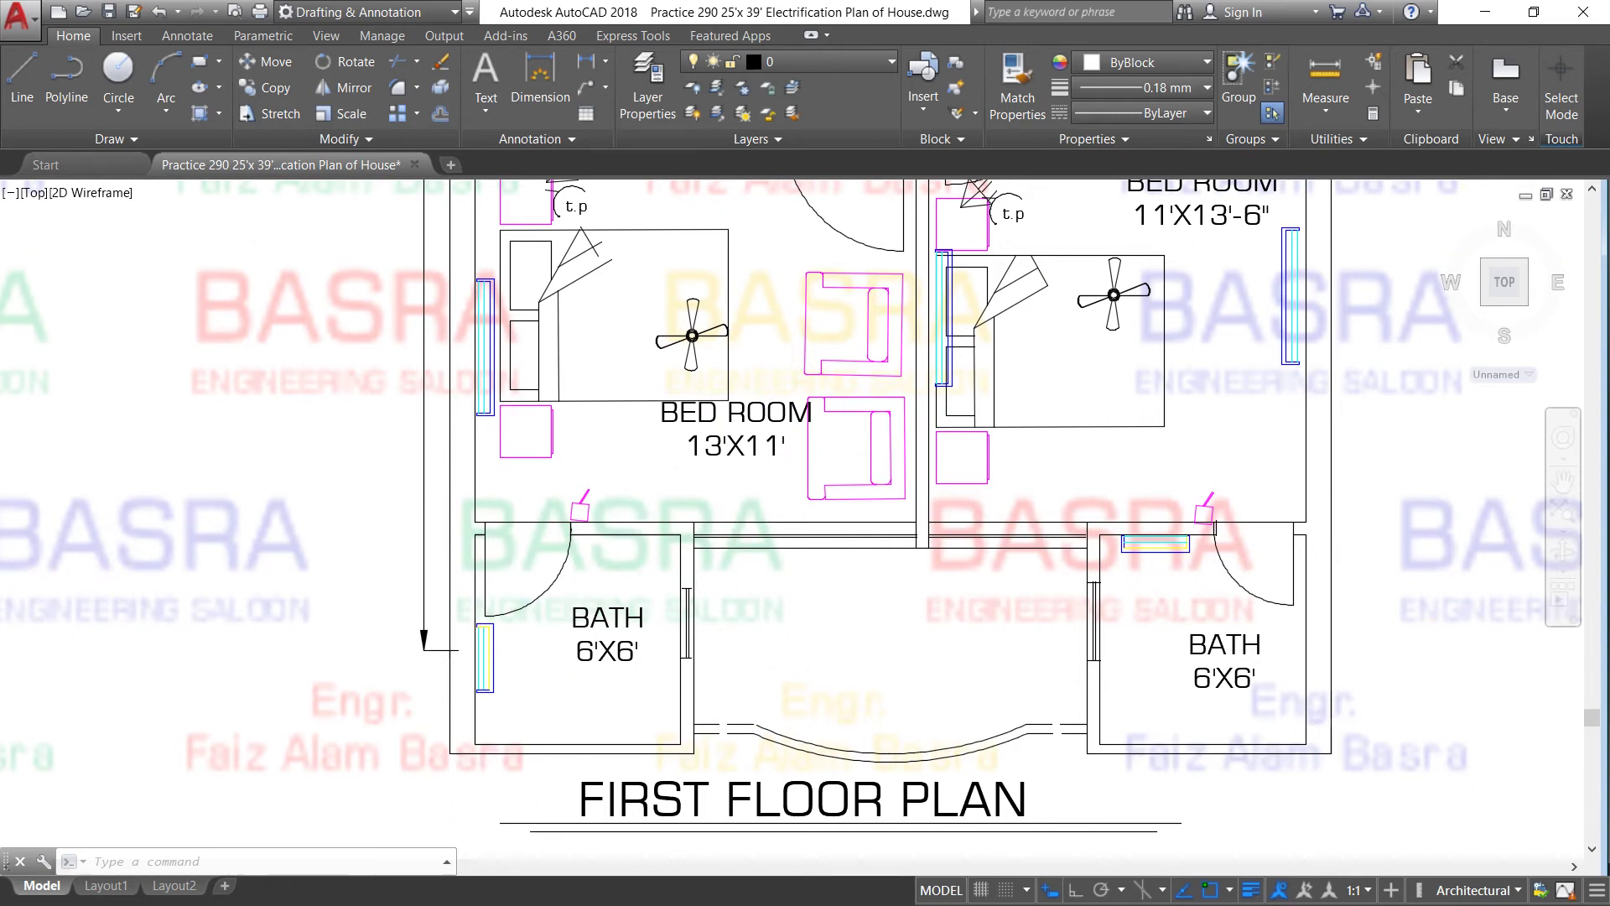
{"action": "scroll", "coordinate": [680, 606], "scroll_direction": "down", "scroll_amount": 4}
{"action": "scroll", "coordinate": [696, 615], "scroll_direction": "down", "scroll_amount": 2}
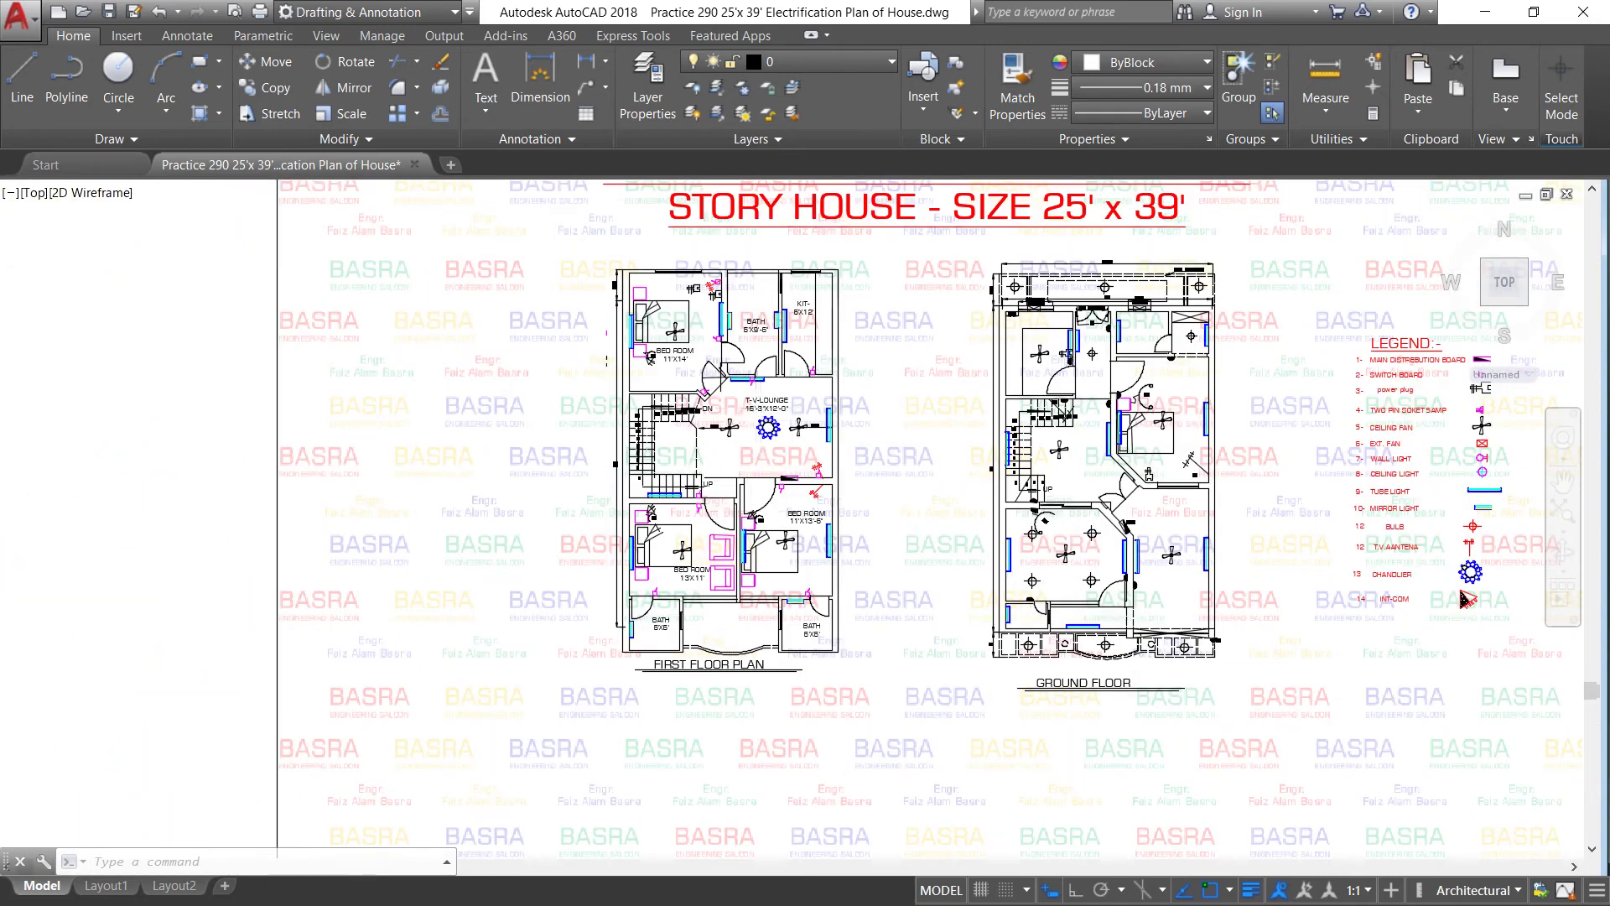
{"action": "scroll", "coordinate": [761, 423], "scroll_direction": "up", "scroll_amount": 5}
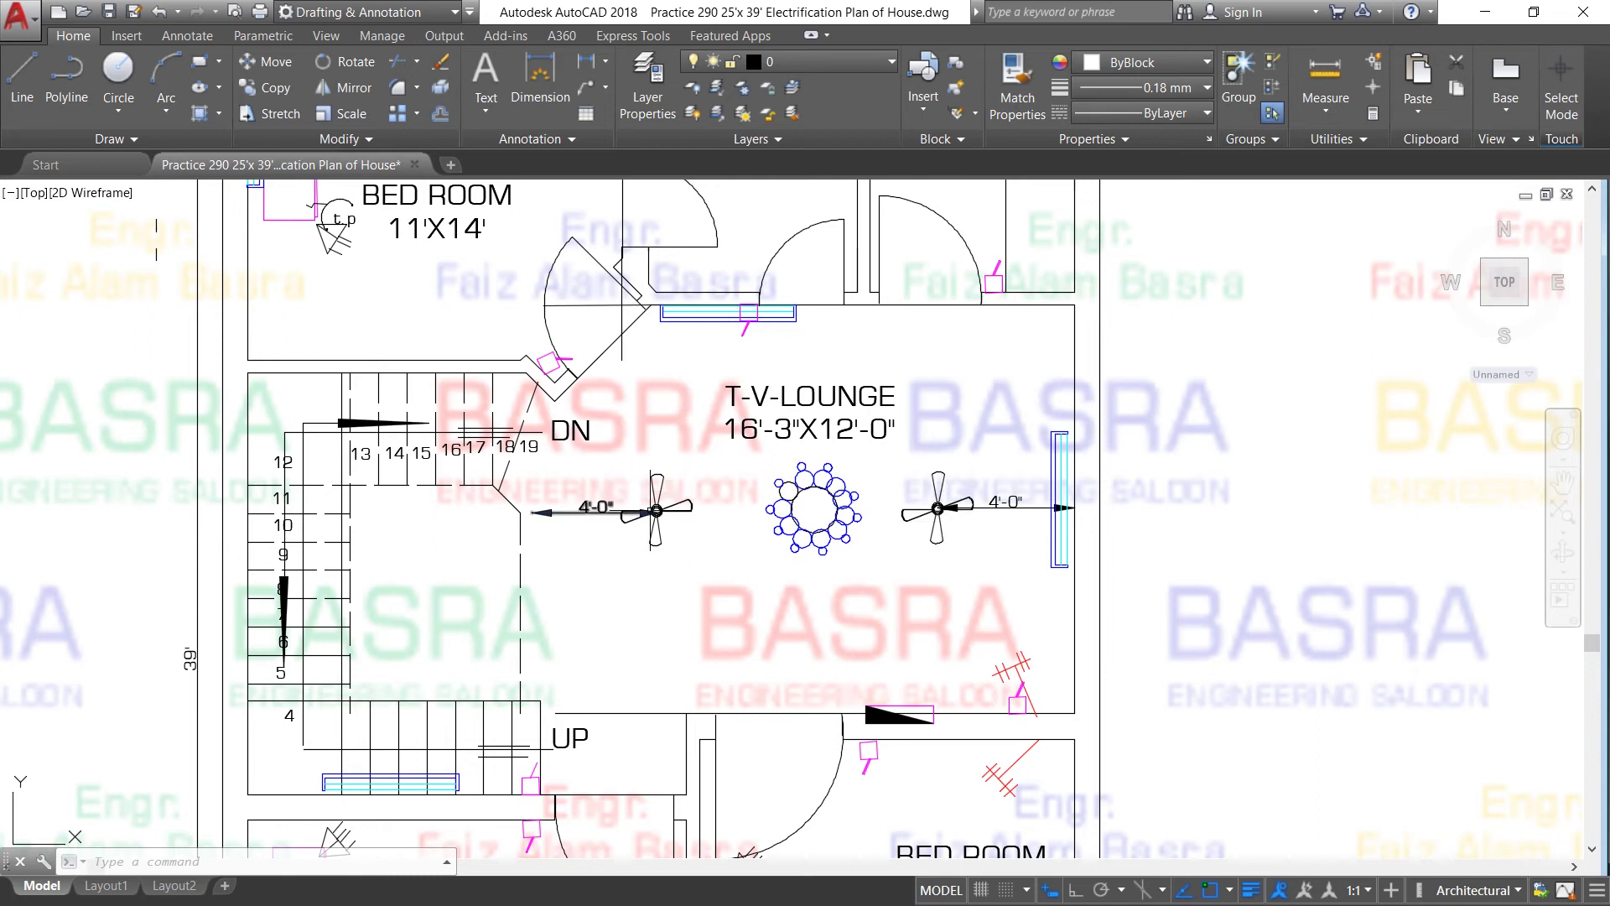
{"action": "scroll", "coordinate": [801, 453], "scroll_direction": "up", "scroll_amount": 2}
{"action": "scroll", "coordinate": [801, 453], "scroll_direction": "up", "scroll_amount": 2}
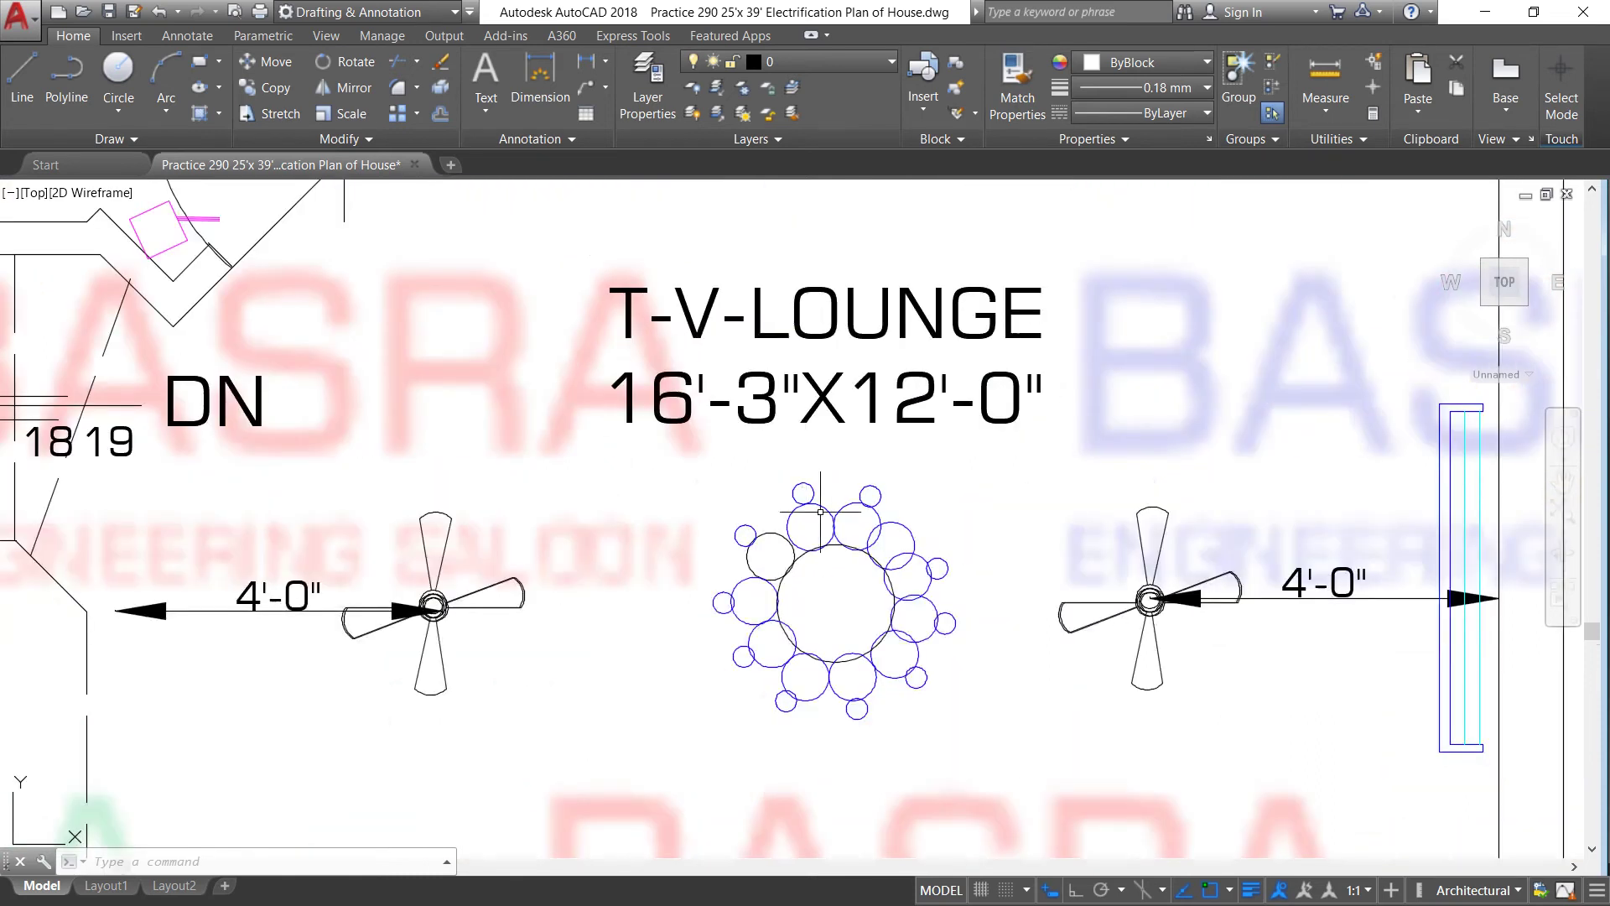
{"action": "scroll", "coordinate": [794, 538], "scroll_direction": "down", "scroll_amount": 1}
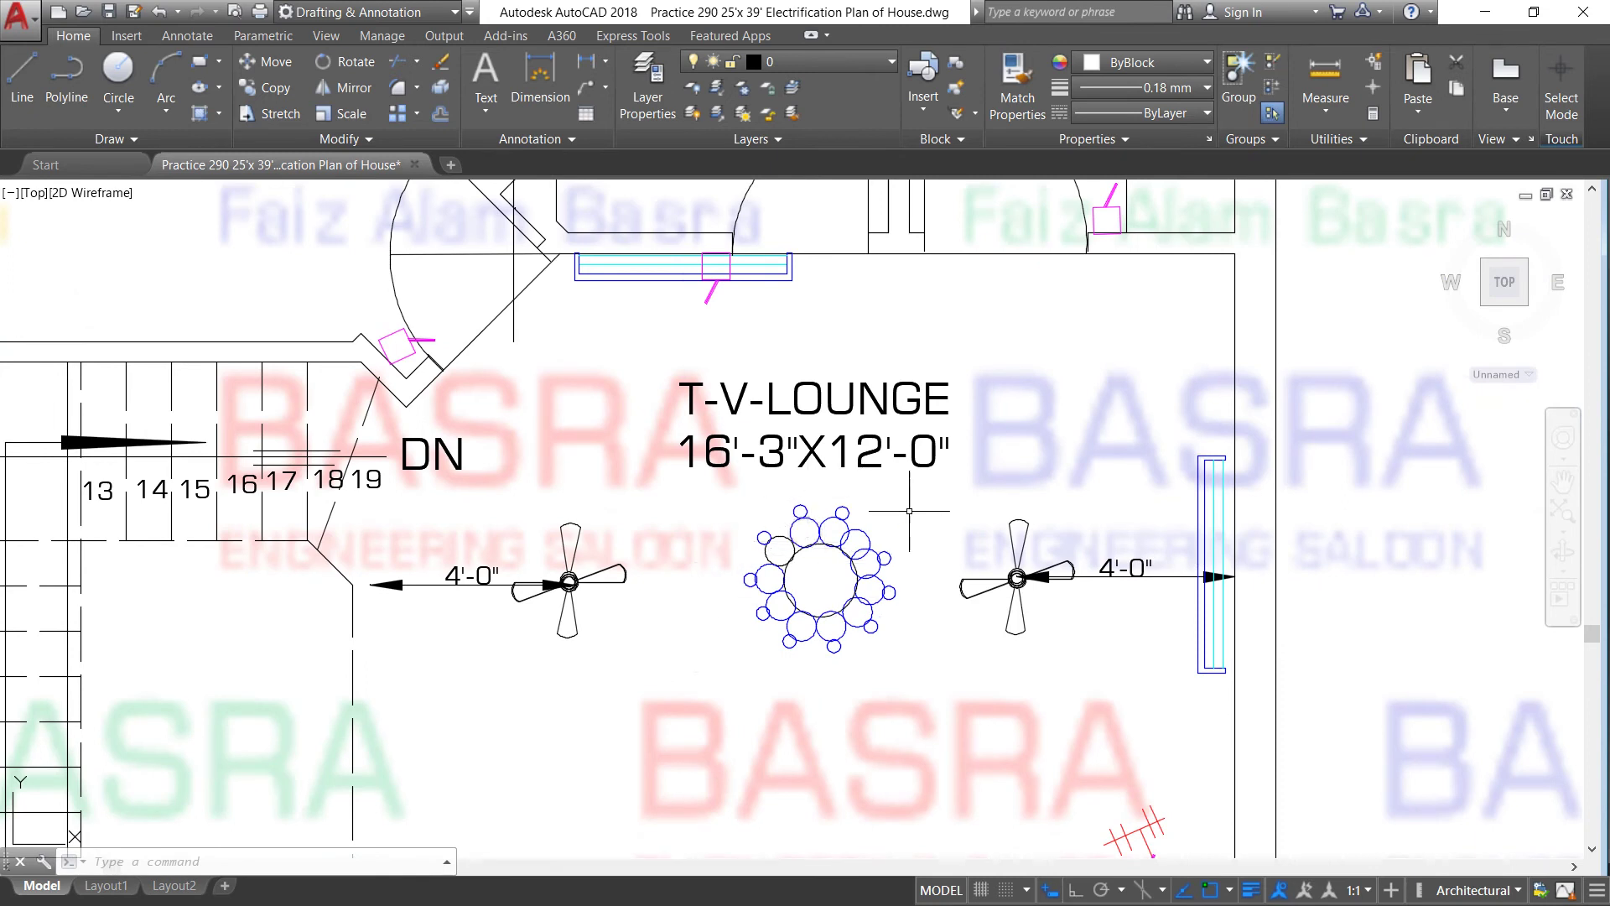
{"action": "scroll", "coordinate": [883, 533], "scroll_direction": "down", "scroll_amount": 1}
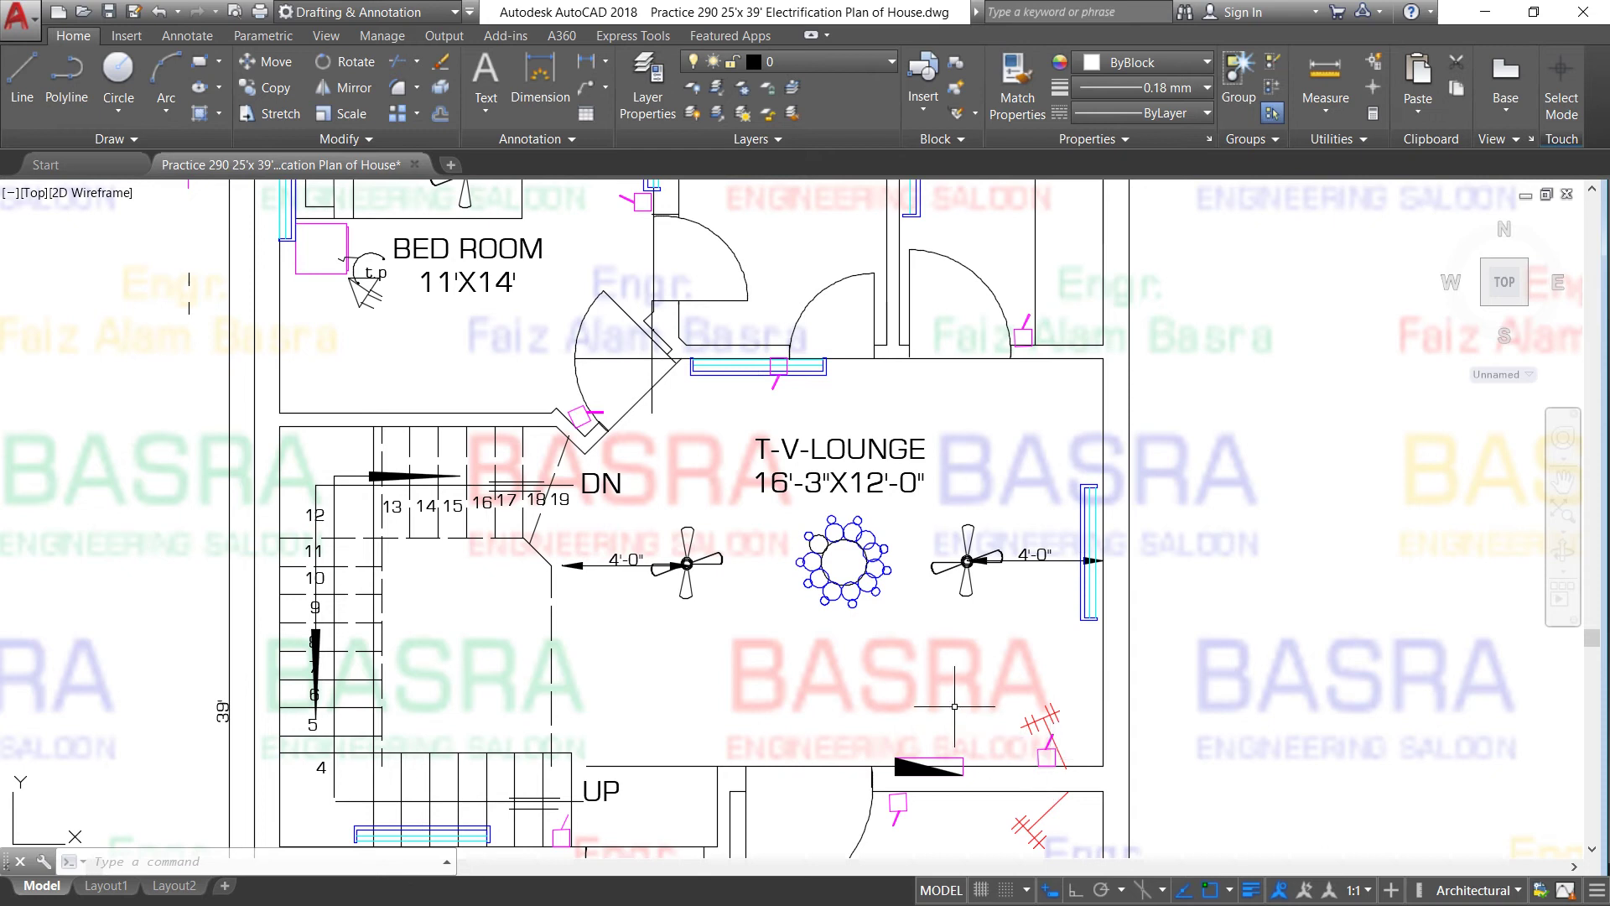
{"action": "scroll", "coordinate": [810, 587], "scroll_direction": "down", "scroll_amount": 5}
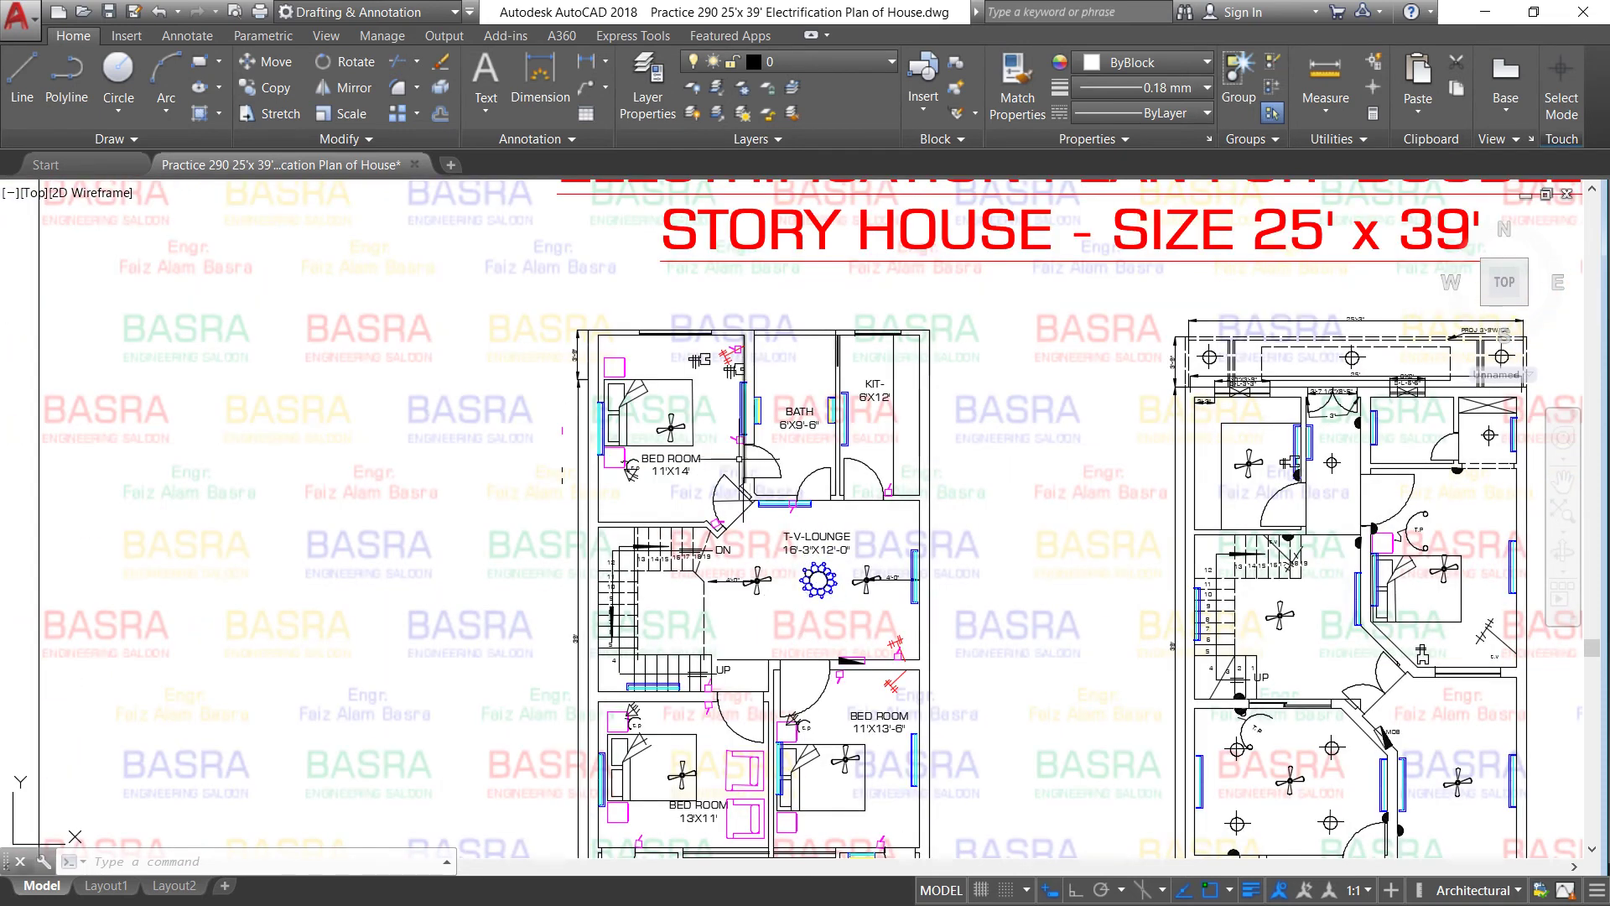
{"action": "scroll", "coordinate": [739, 460], "scroll_direction": "up", "scroll_amount": 5}
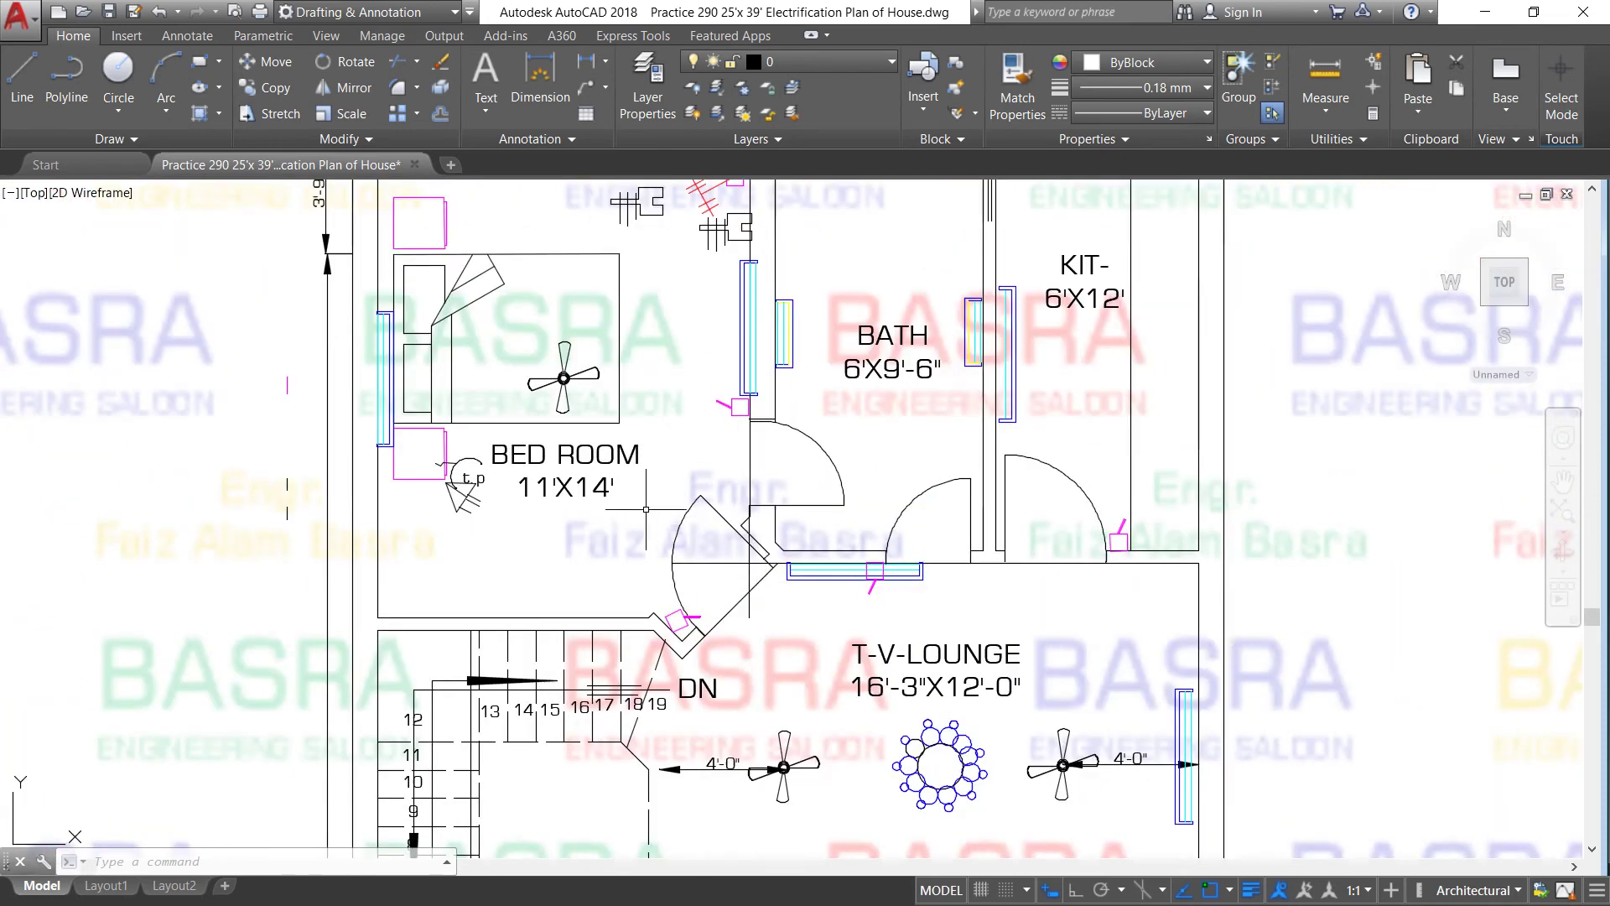
{"action": "left_click", "coordinate": [676, 621]}
{"action": "scroll", "coordinate": [739, 373], "scroll_direction": "down", "scroll_amount": 2}
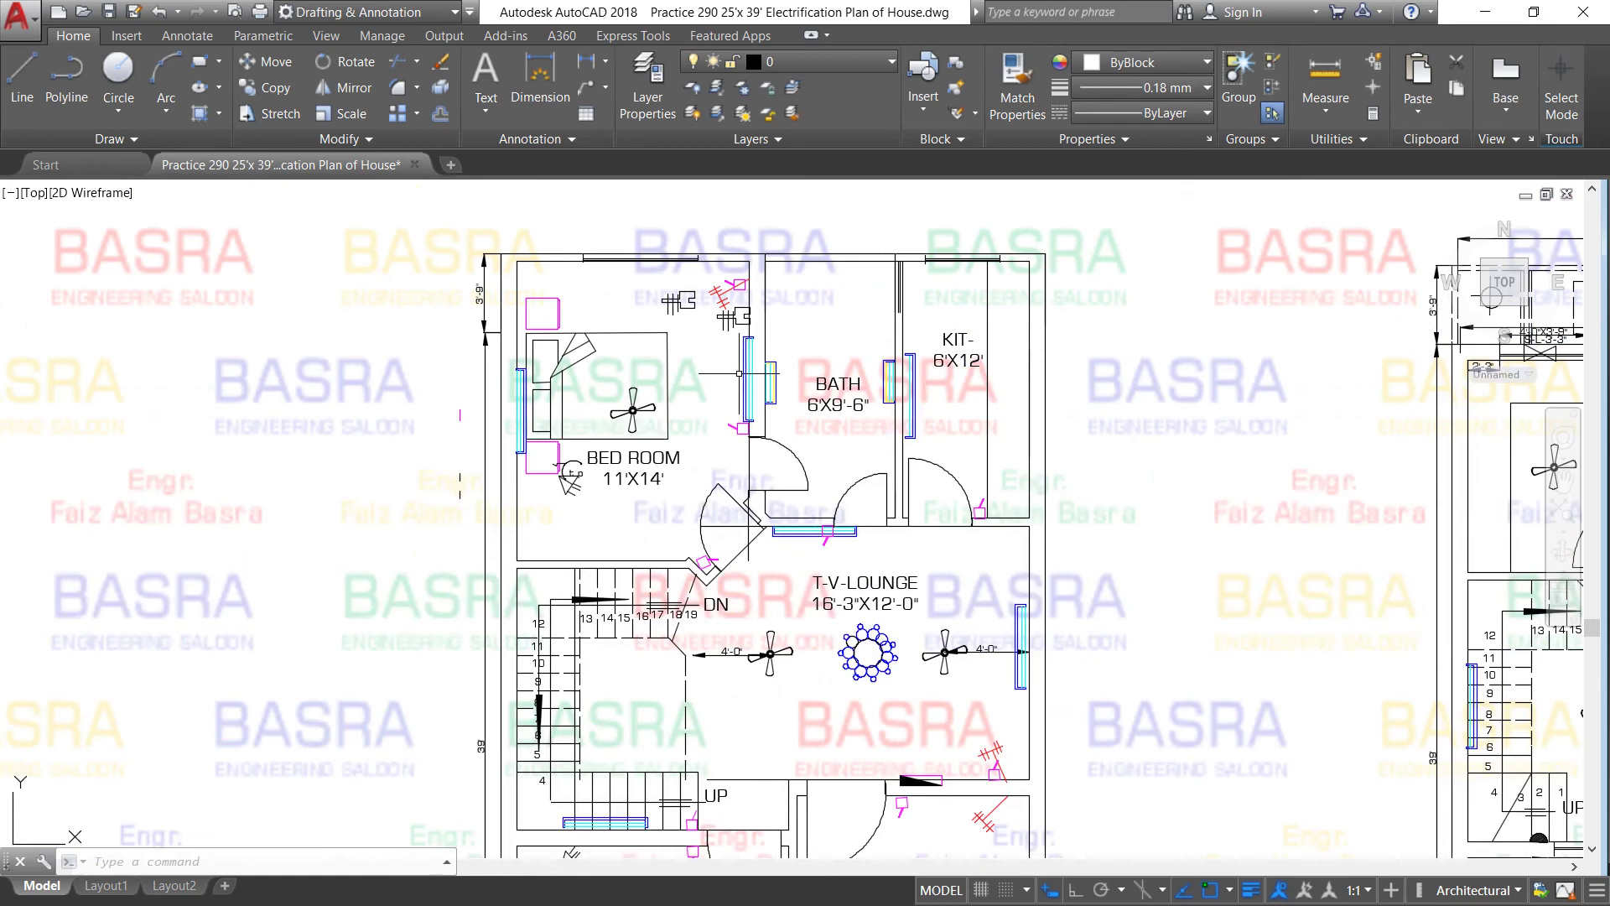
{"action": "scroll", "coordinate": [734, 310], "scroll_direction": "up", "scroll_amount": 2}
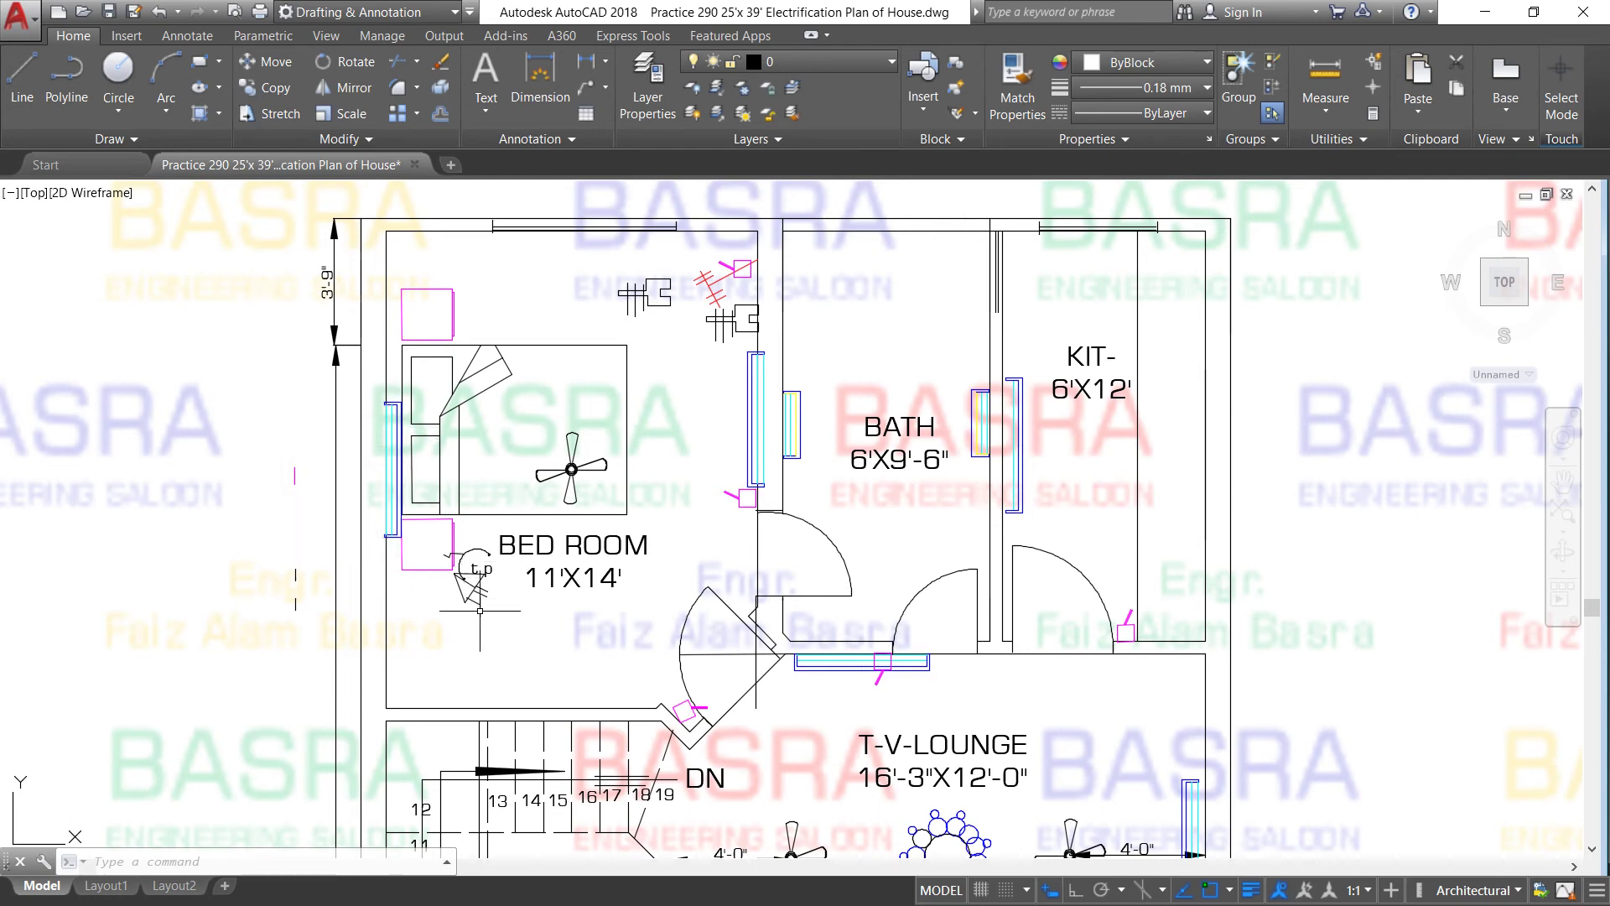
{"action": "scroll", "coordinate": [474, 602], "scroll_direction": "up", "scroll_amount": 2}
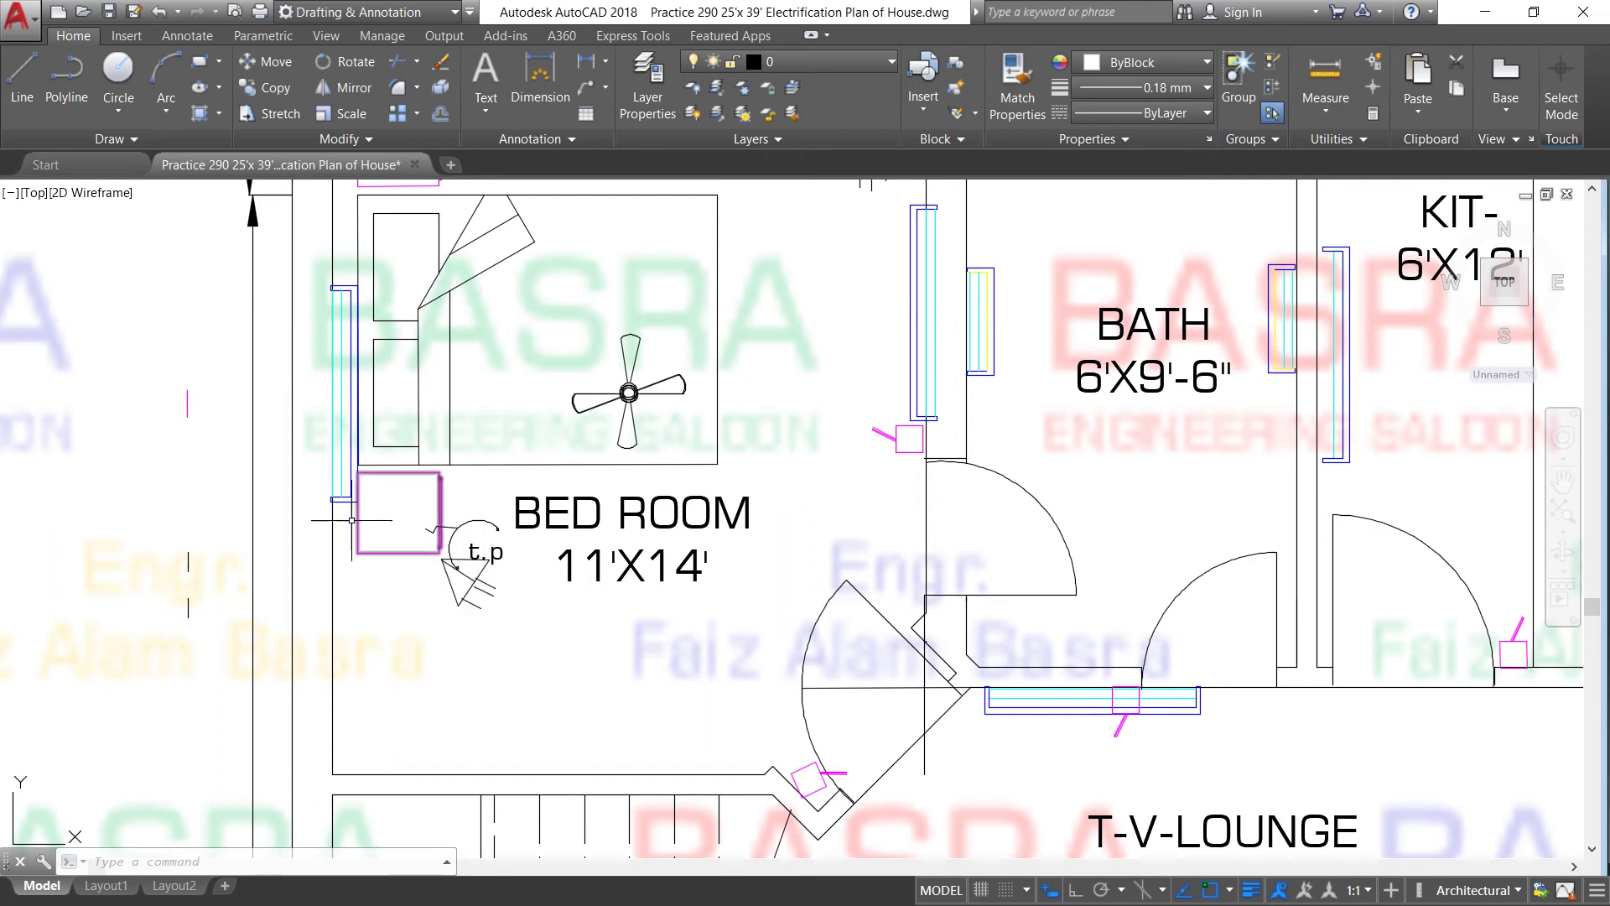
{"action": "scroll", "coordinate": [406, 529], "scroll_direction": "down", "scroll_amount": 2}
{"action": "scroll", "coordinate": [415, 527], "scroll_direction": "down", "scroll_amount": 2}
{"action": "scroll", "coordinate": [423, 524], "scroll_direction": "down", "scroll_amount": 2}
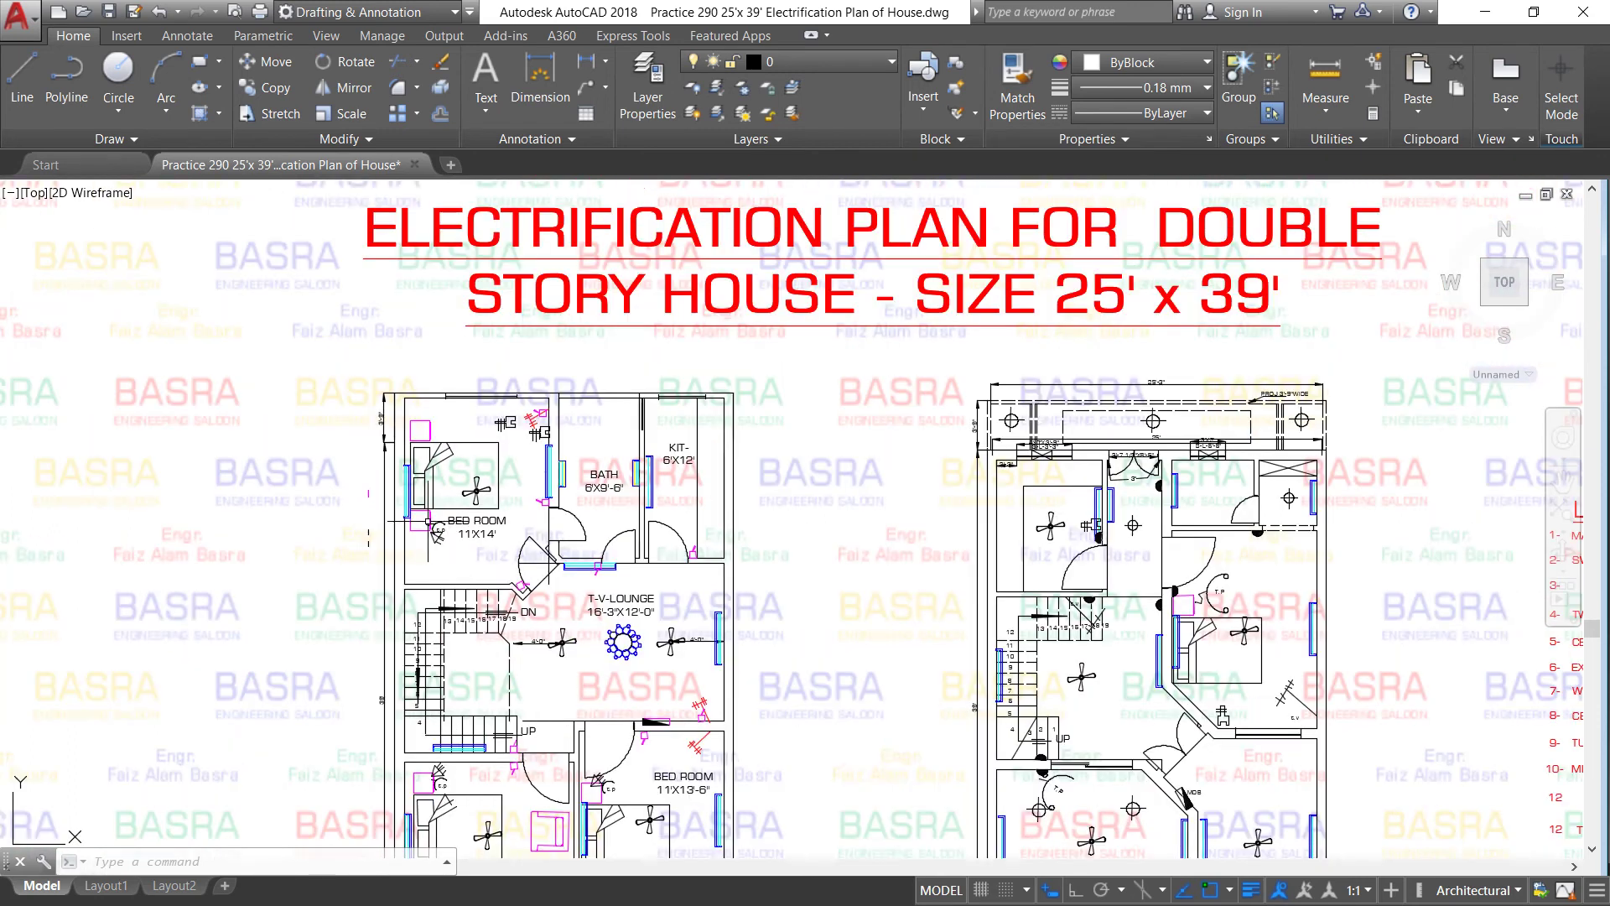
{"action": "scroll", "coordinate": [532, 554], "scroll_direction": "up", "scroll_amount": 4}
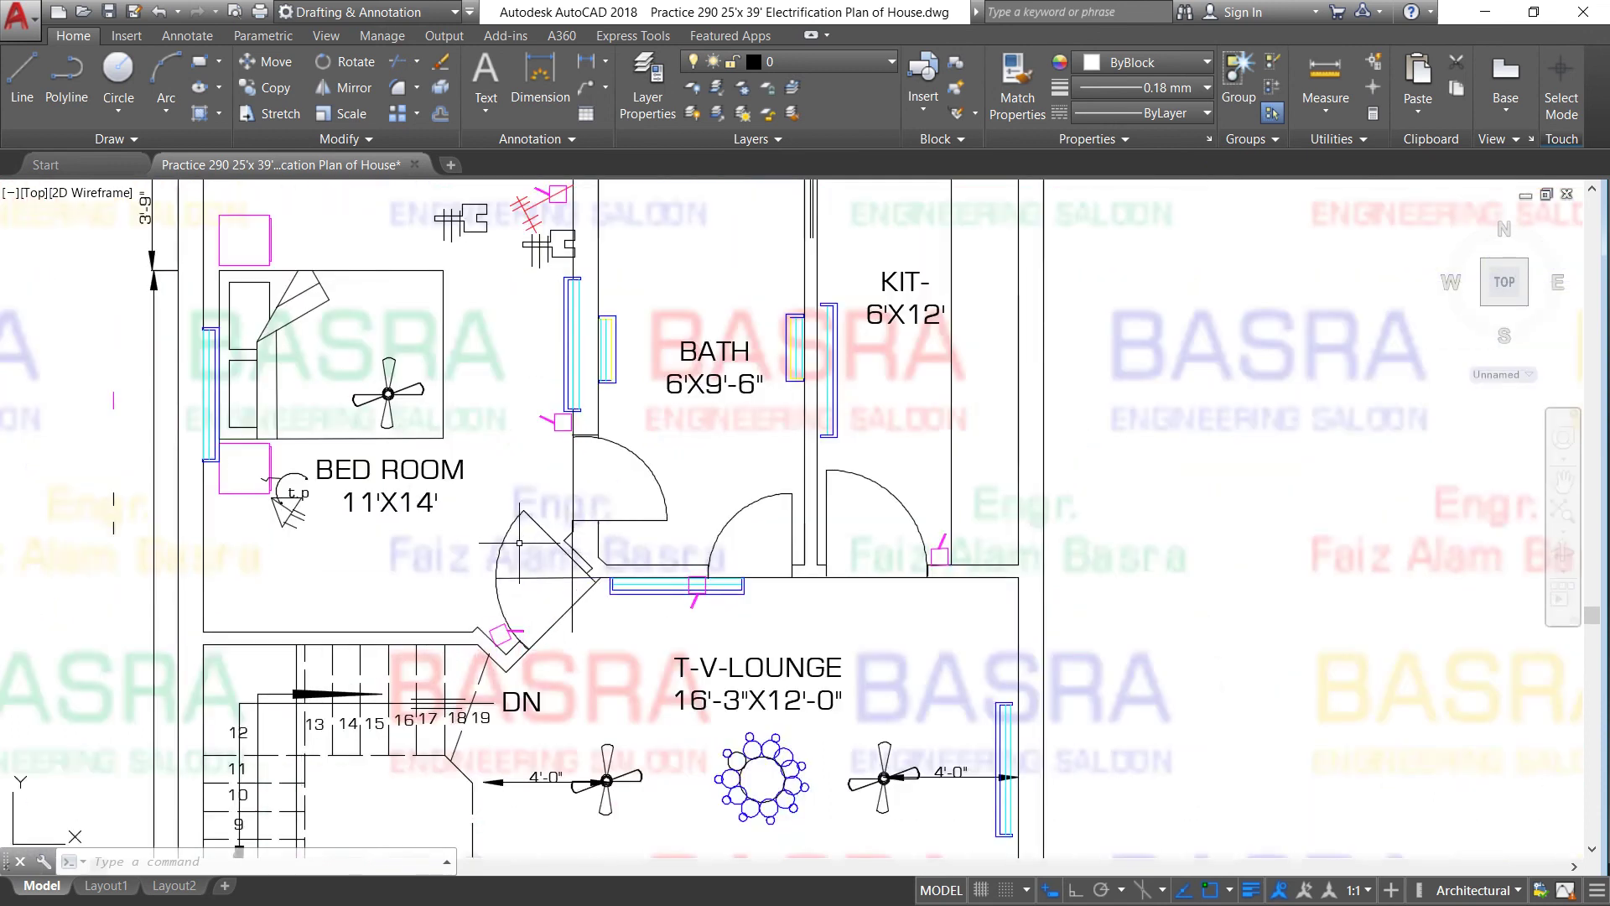
{"action": "scroll", "coordinate": [519, 543], "scroll_direction": "down", "scroll_amount": 2}
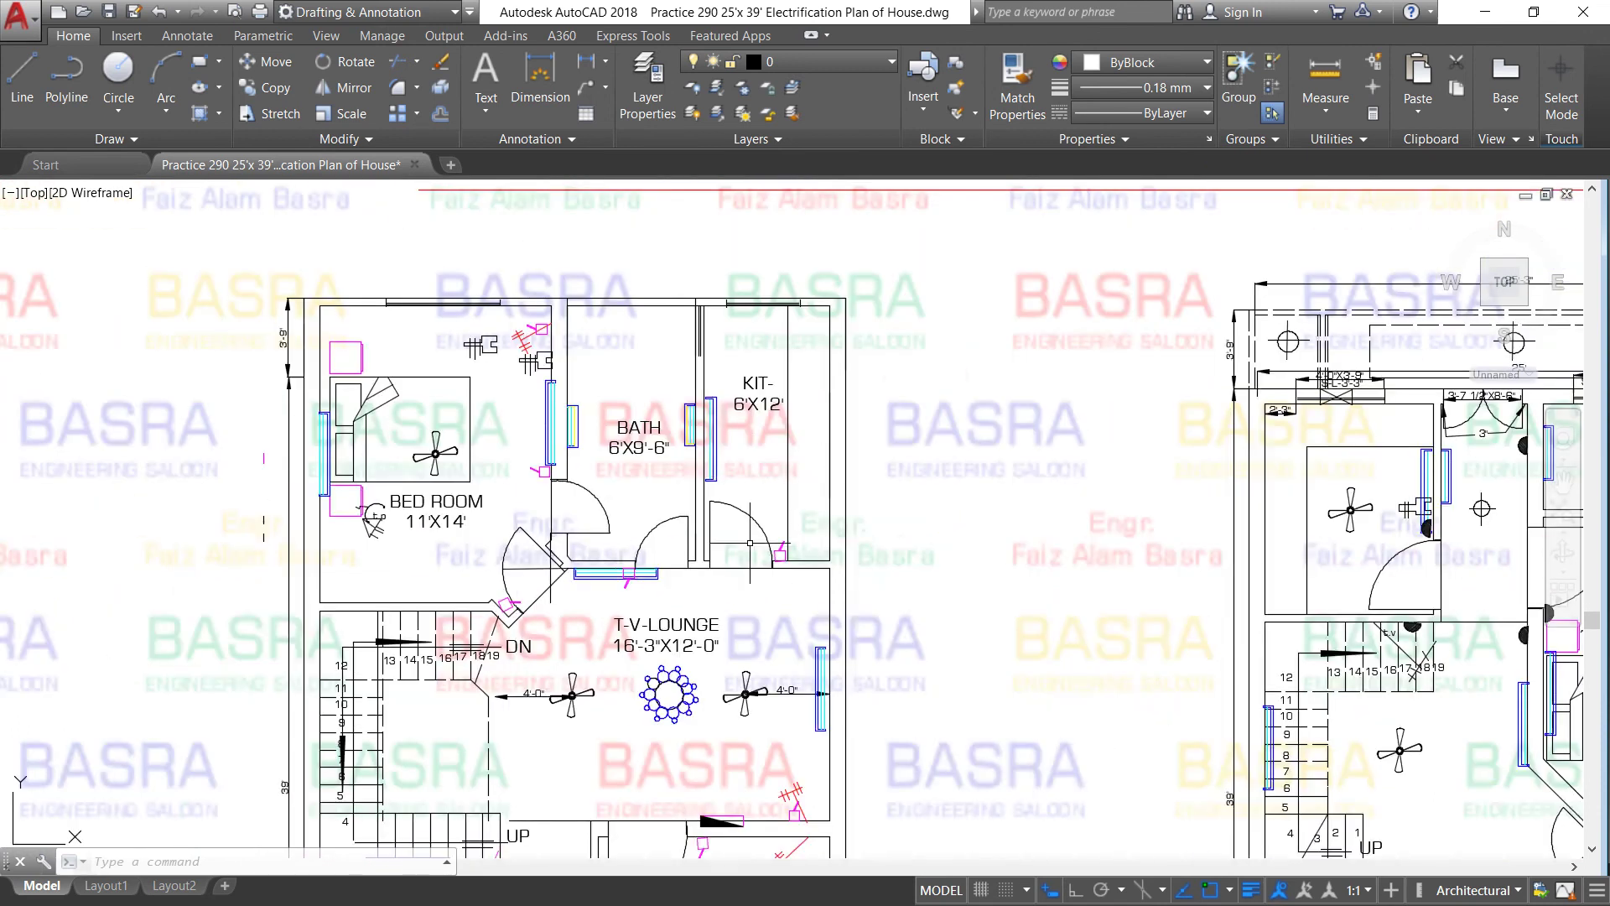
{"action": "scroll", "coordinate": [744, 453], "scroll_direction": "up", "scroll_amount": 2}
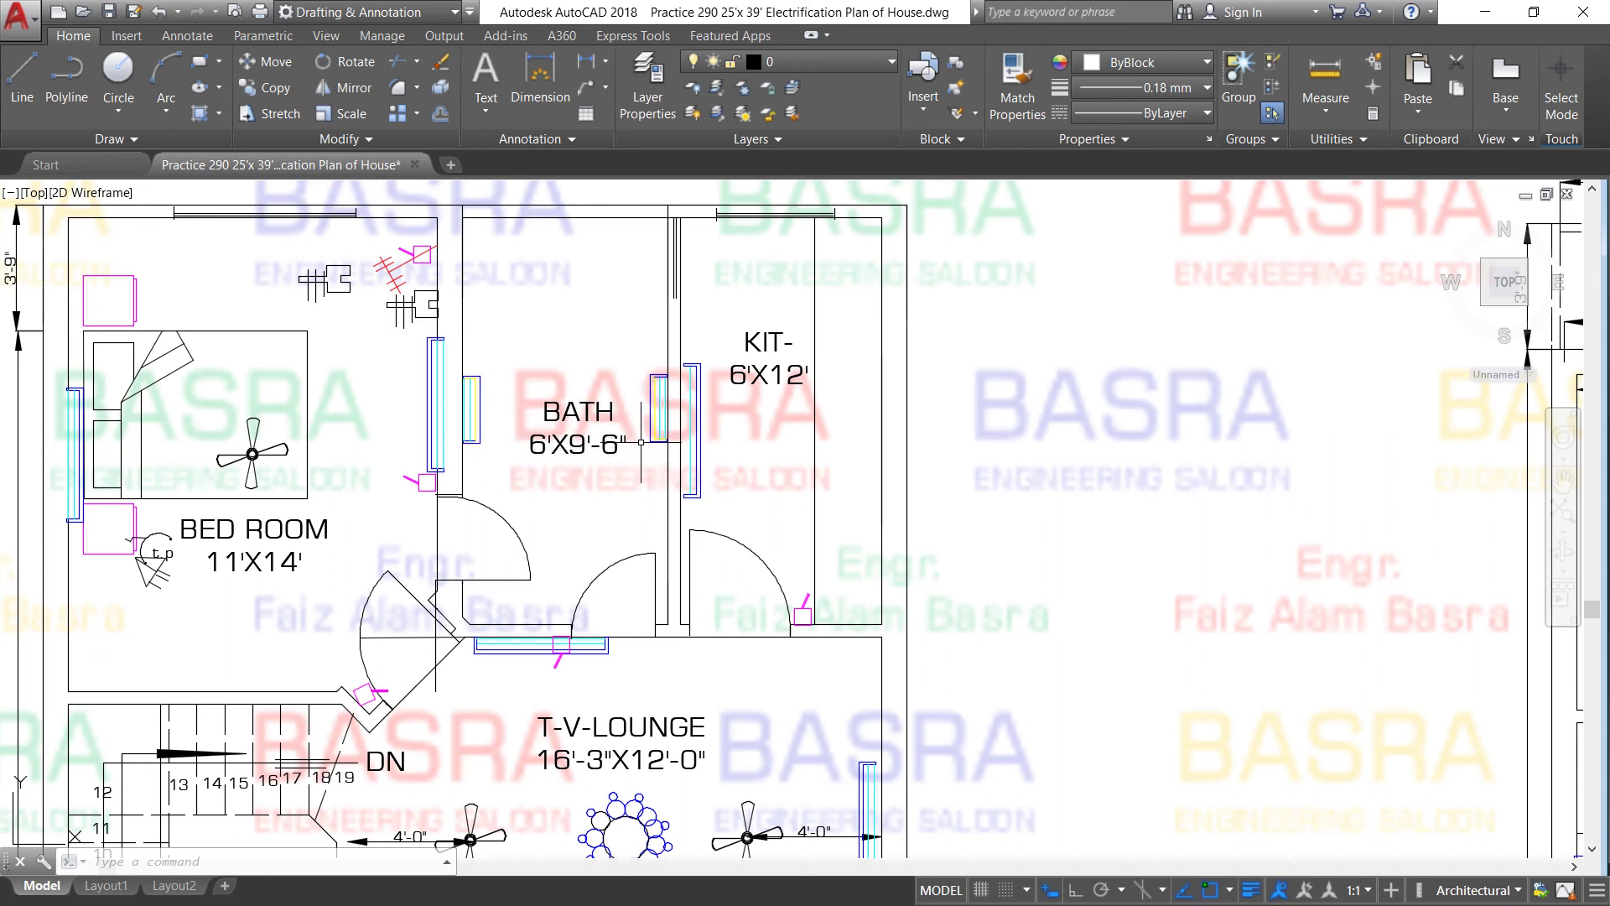
{"action": "scroll", "coordinate": [643, 443], "scroll_direction": "down", "scroll_amount": 2}
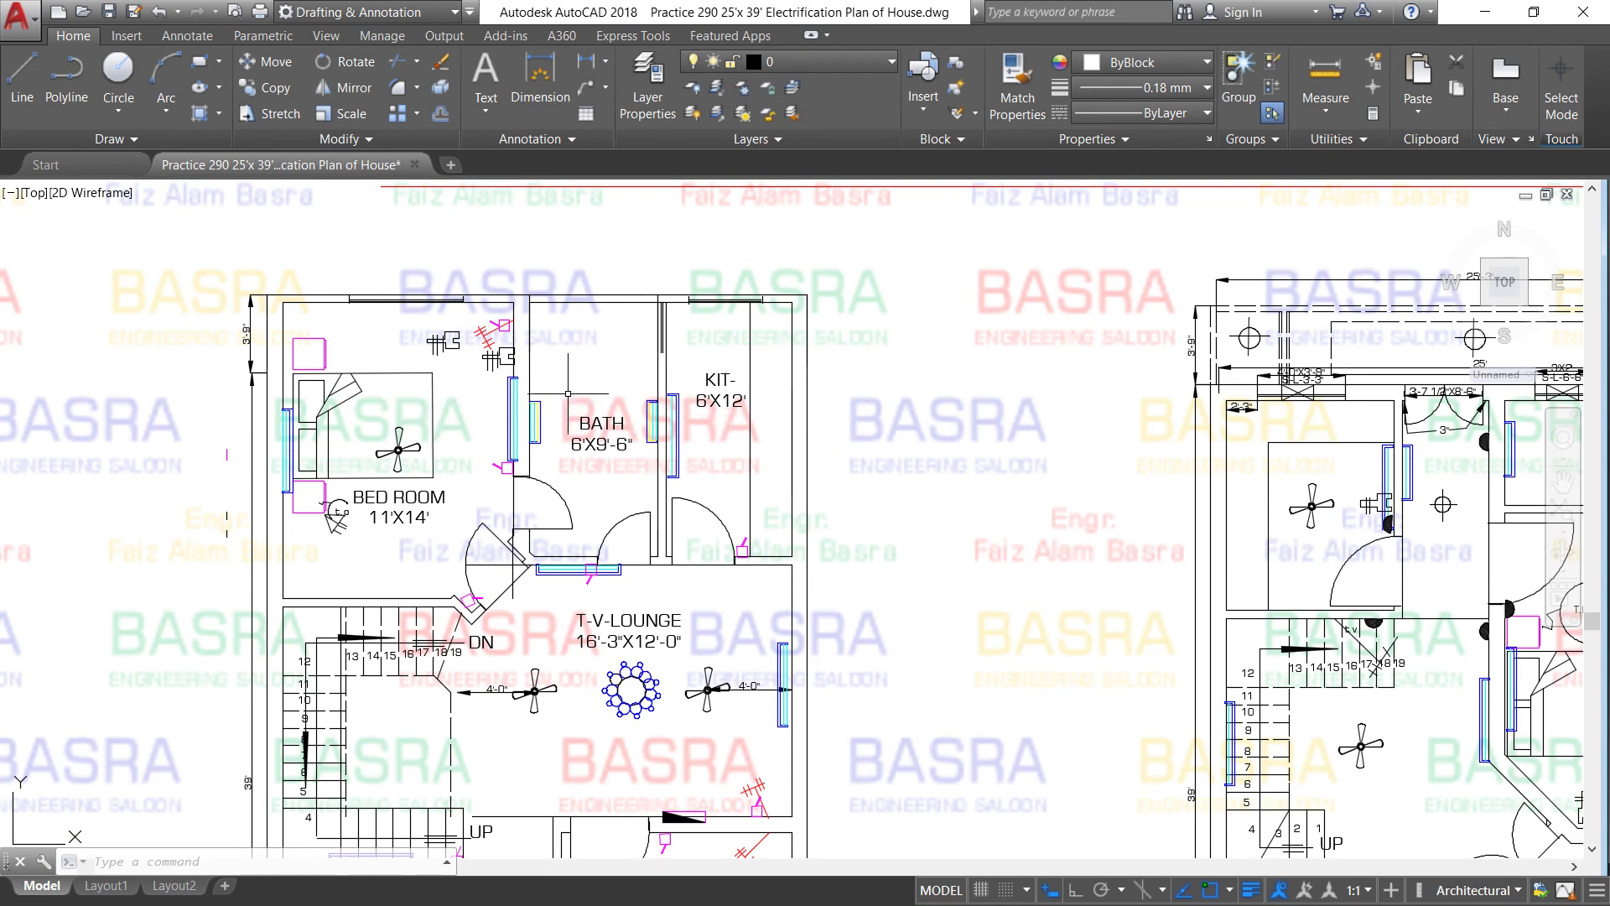
{"action": "scroll", "coordinate": [557, 429], "scroll_direction": "down", "scroll_amount": 3}
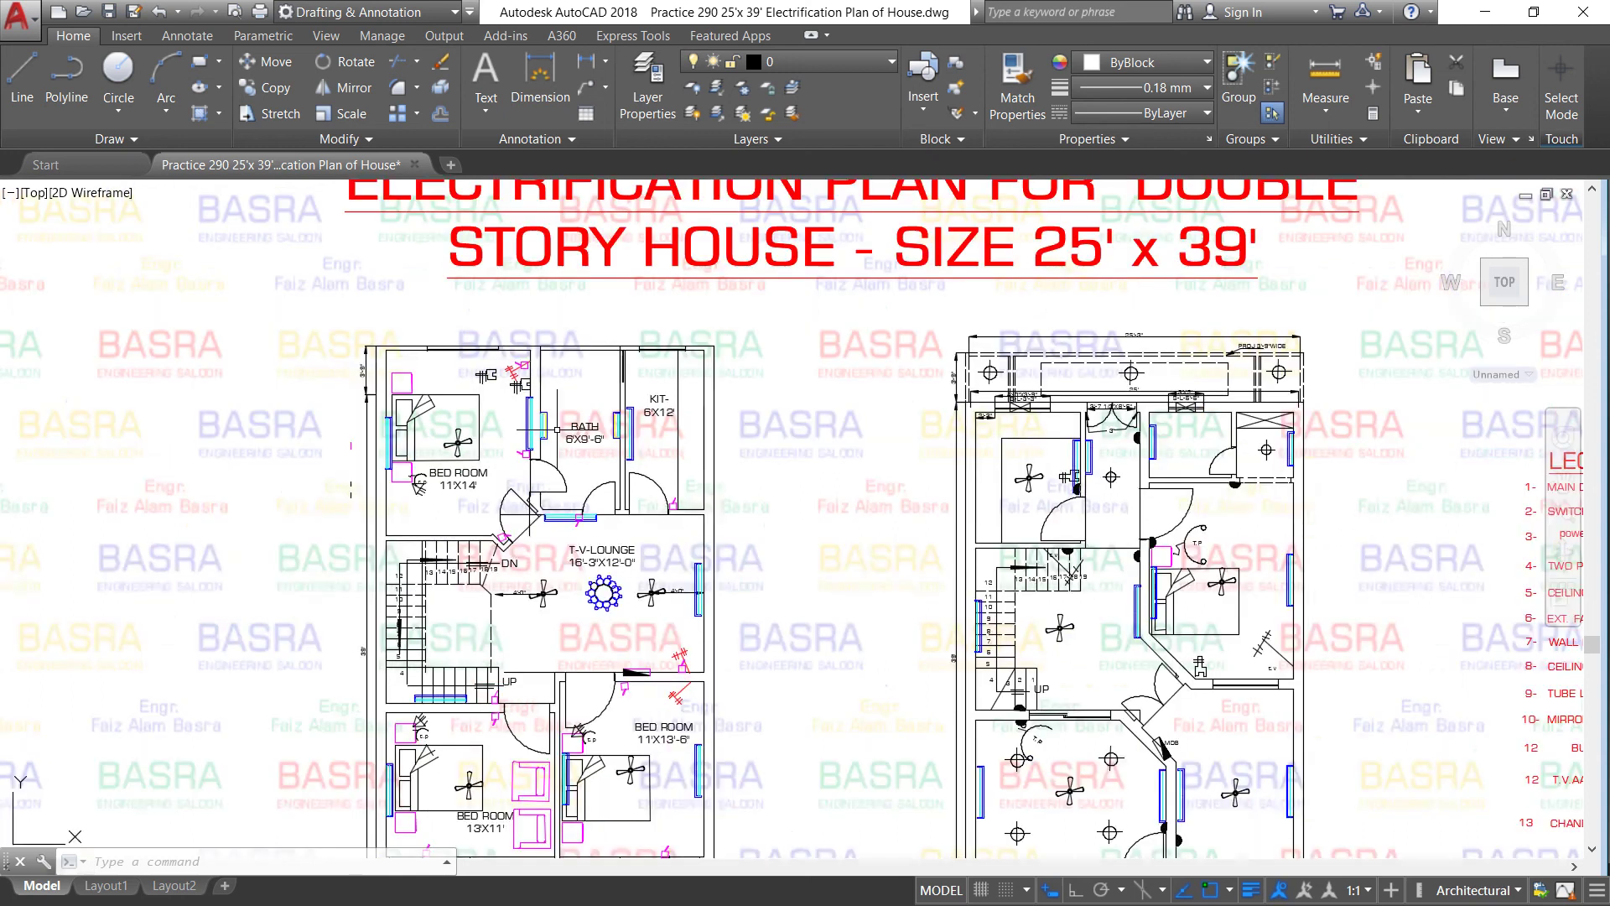
{"action": "scroll", "coordinate": [505, 464], "scroll_direction": "up", "scroll_amount": 3}
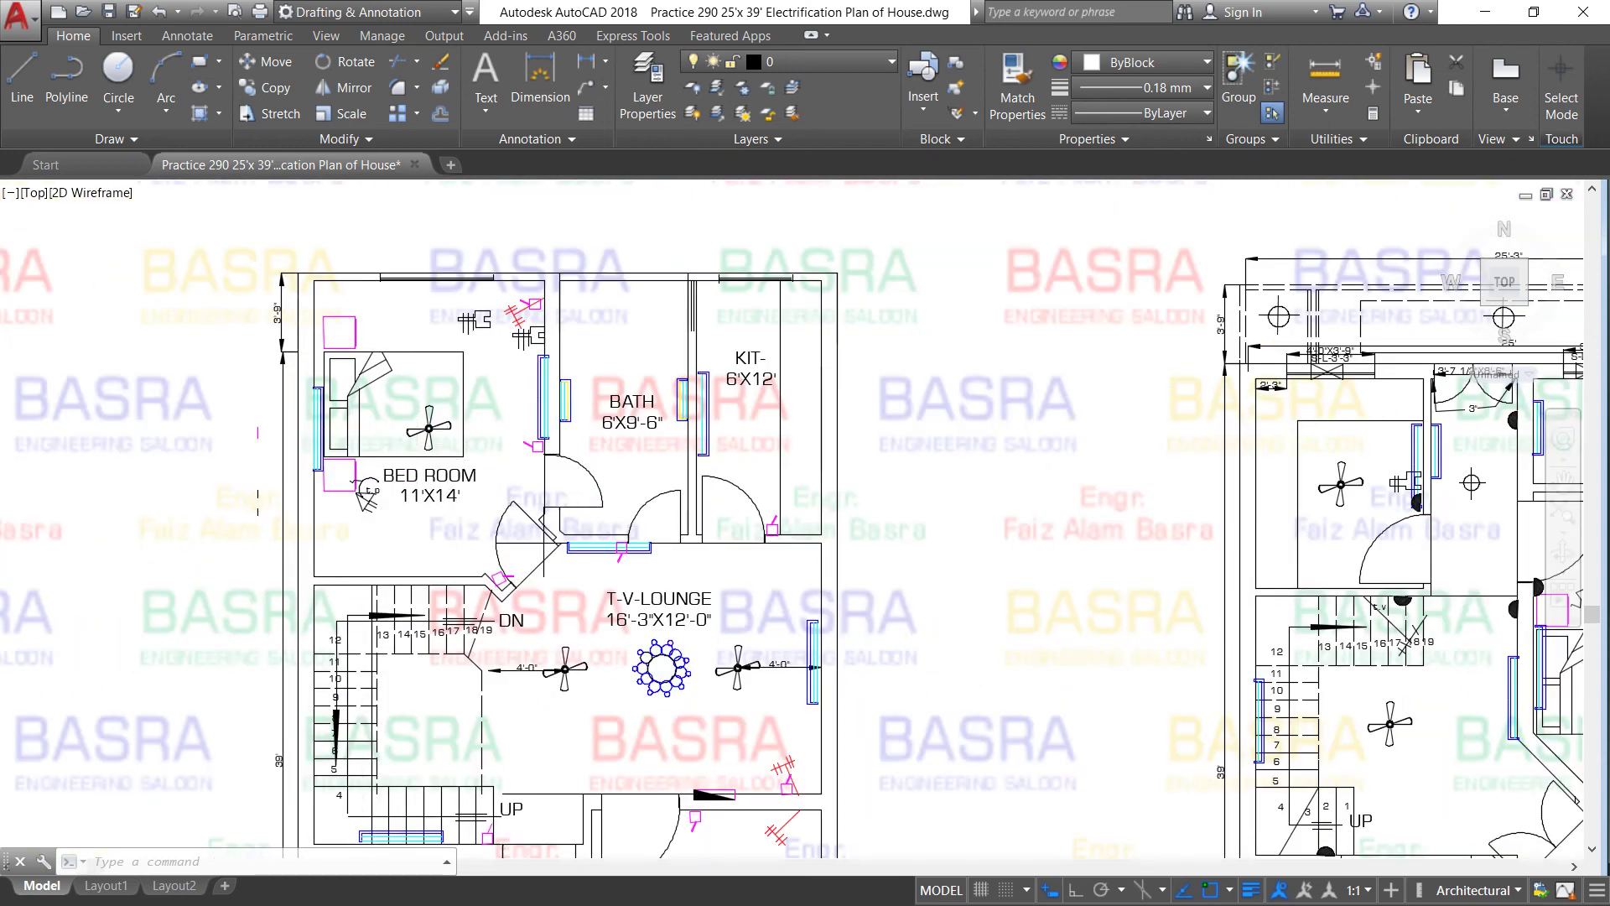
{"action": "scroll", "coordinate": [415, 458], "scroll_direction": "up", "scroll_amount": 2}
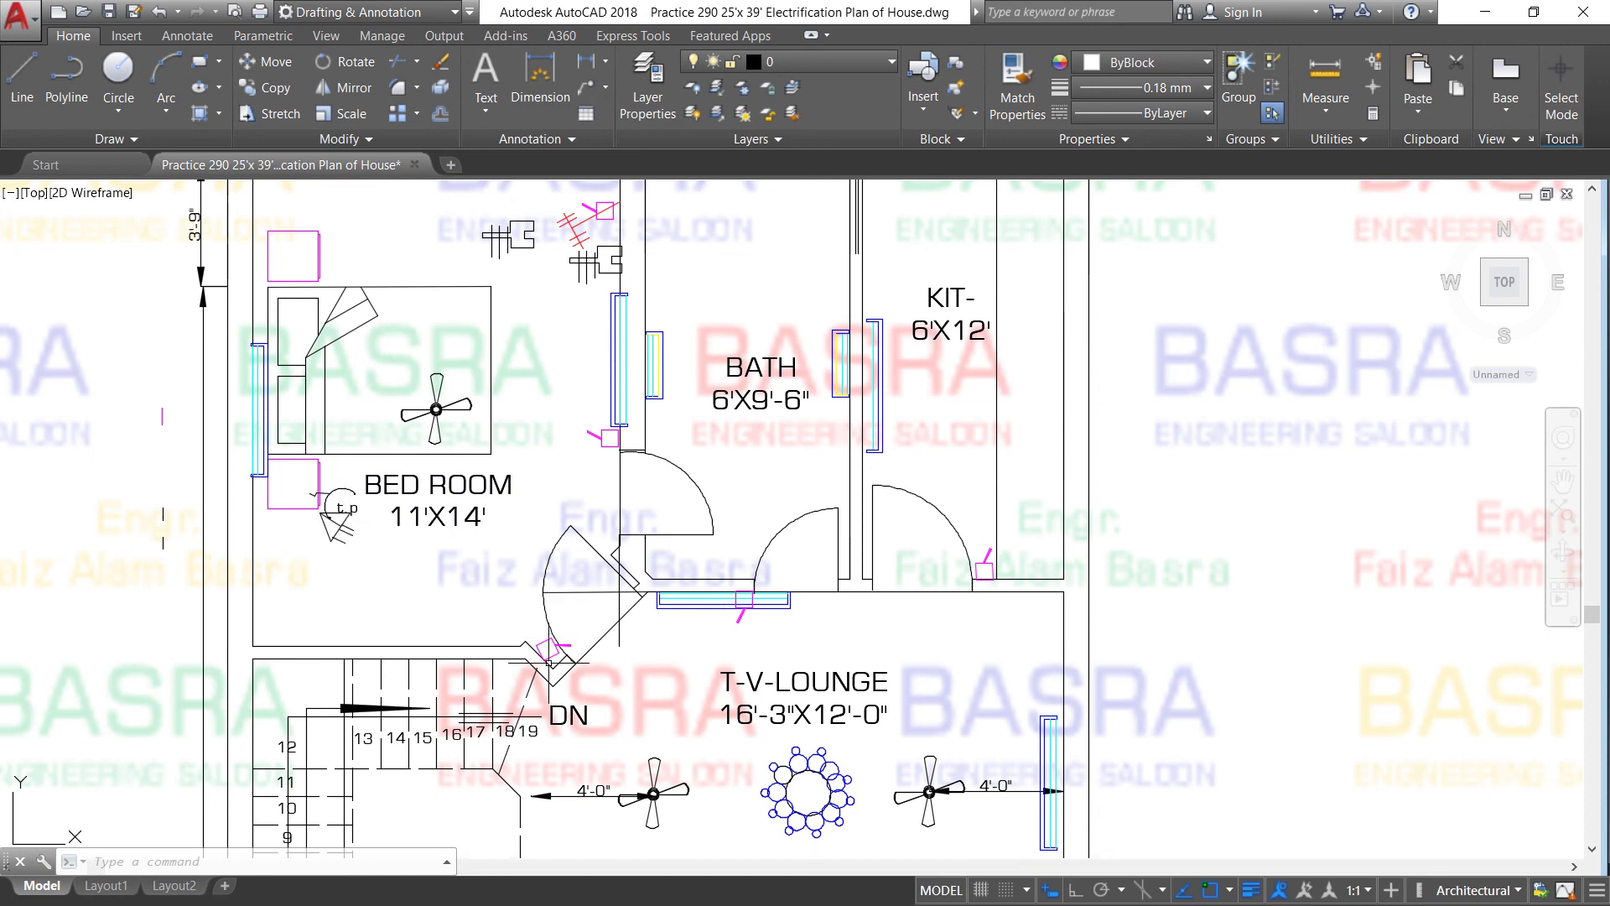
{"action": "scroll", "coordinate": [522, 512], "scroll_direction": "down", "scroll_amount": 6}
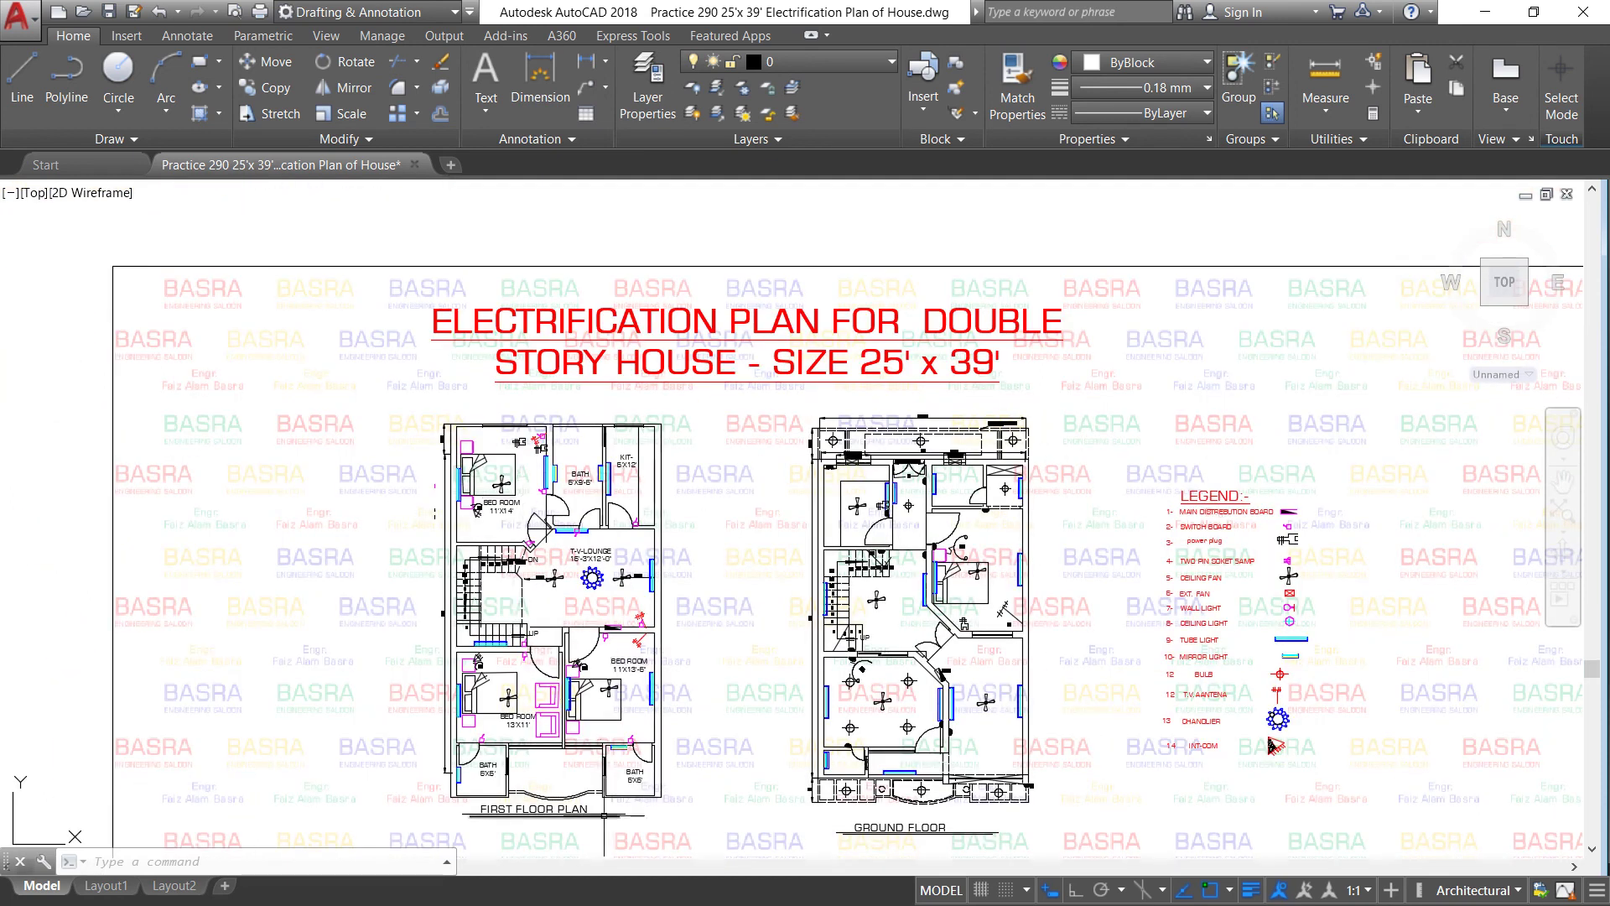
{"action": "scroll", "coordinate": [604, 810], "scroll_direction": "up", "scroll_amount": 2}
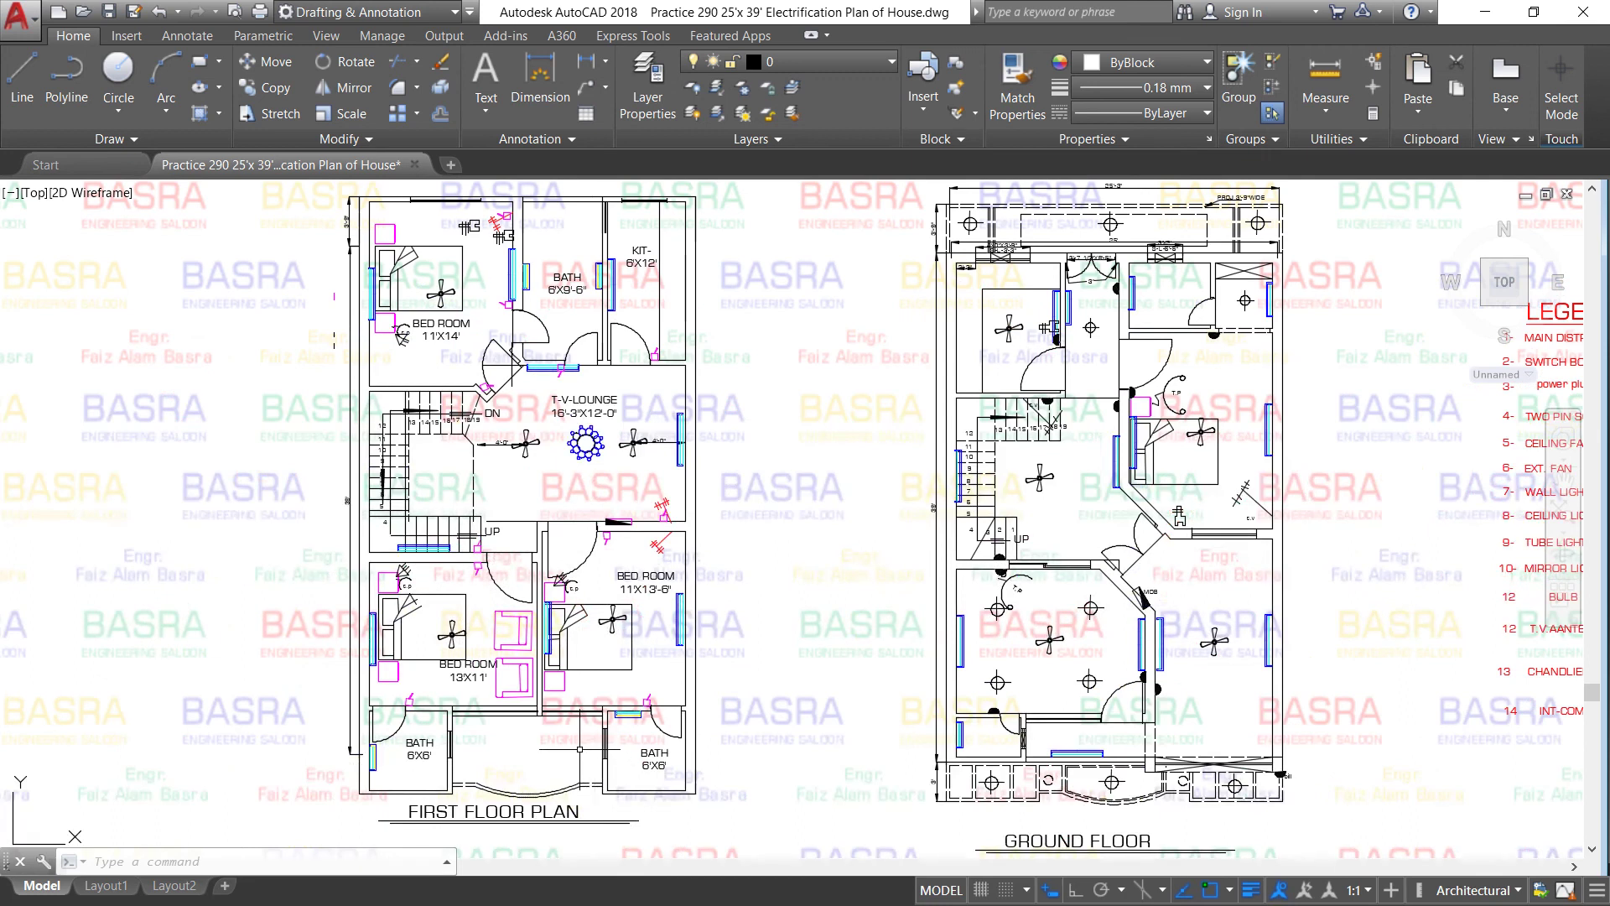
{"action": "scroll", "coordinate": [544, 731], "scroll_direction": "down", "scroll_amount": 2}
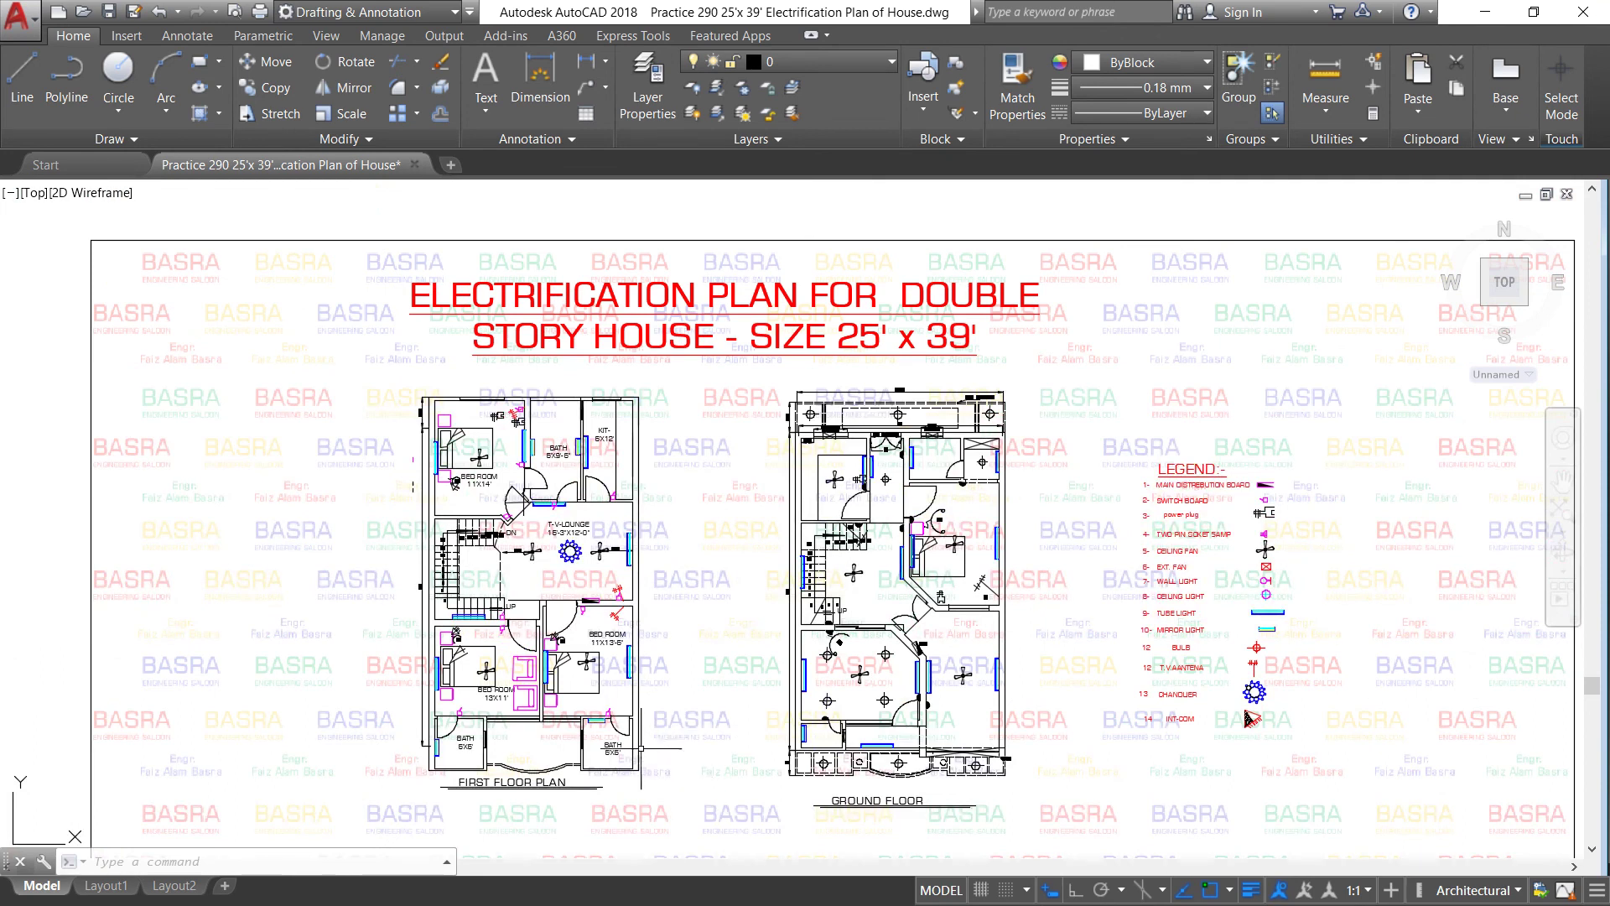
{"action": "scroll", "coordinate": [634, 736], "scroll_direction": "down", "scroll_amount": 2}
{"action": "scroll", "coordinate": [688, 763], "scroll_direction": "up", "scroll_amount": 2}
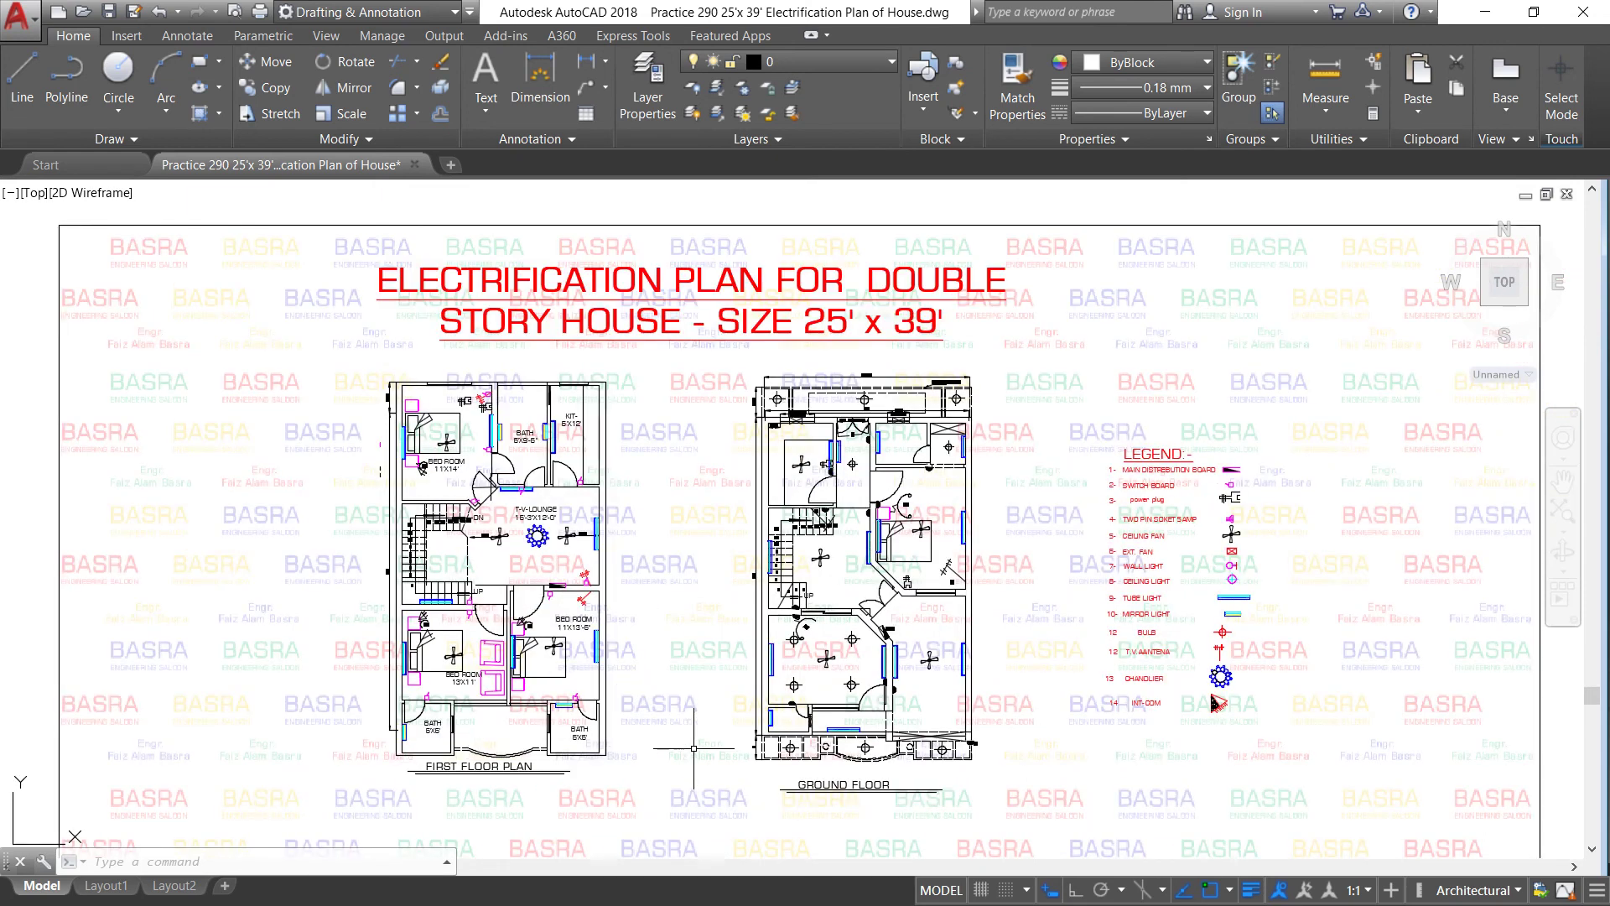
{"action": "scroll", "coordinate": [671, 731], "scroll_direction": "up", "scroll_amount": 2}
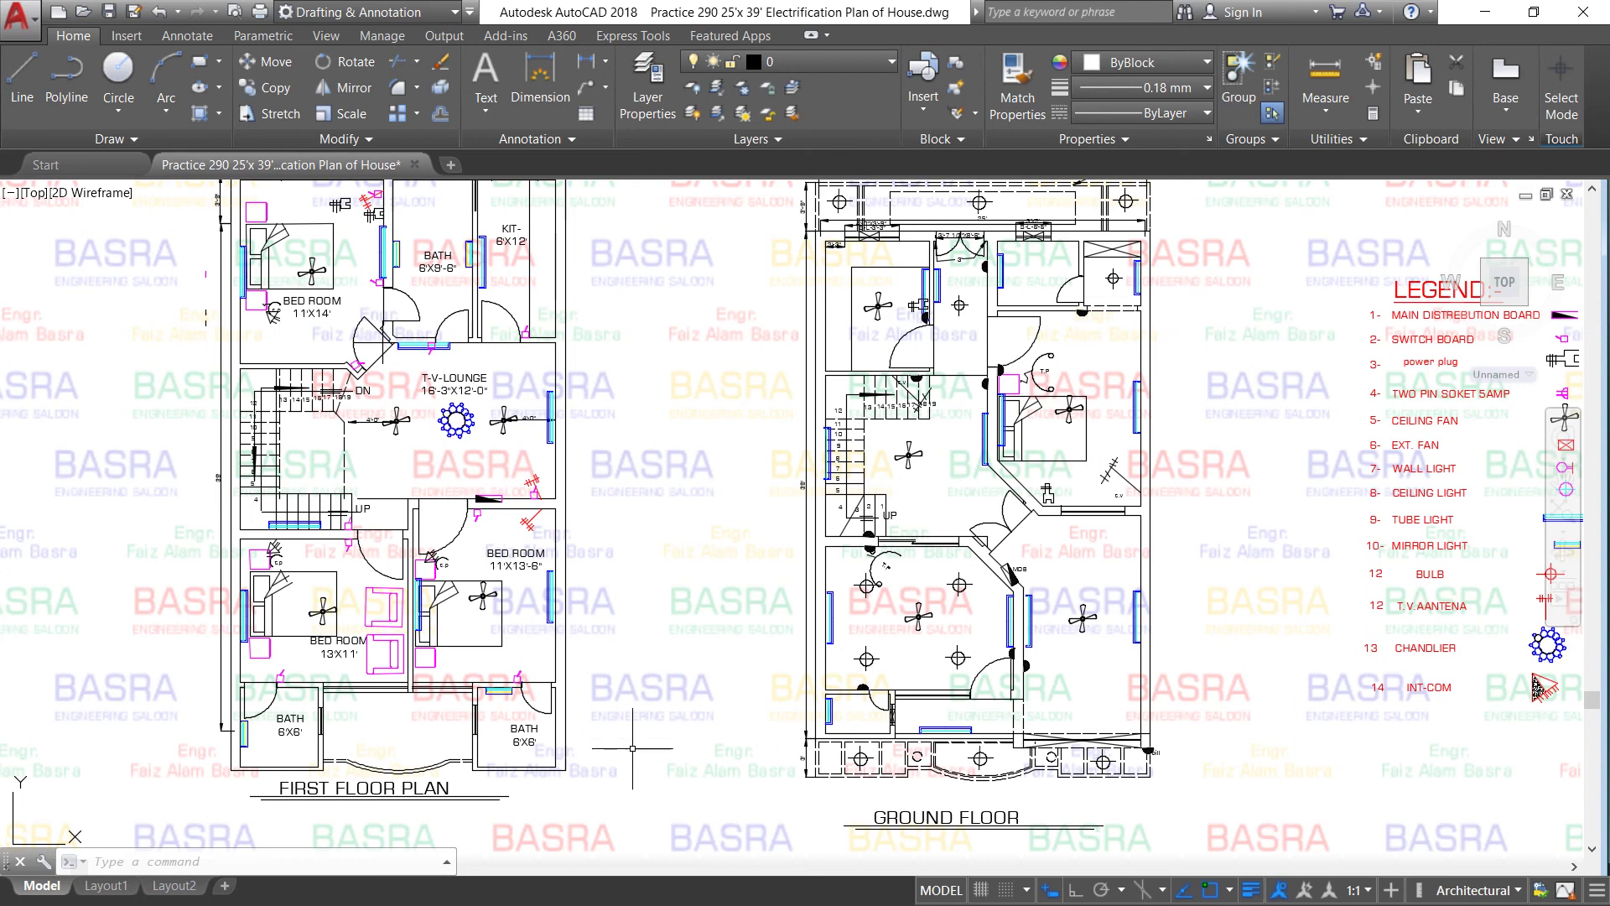
{"action": "scroll", "coordinate": [633, 747], "scroll_direction": "down", "scroll_amount": 2}
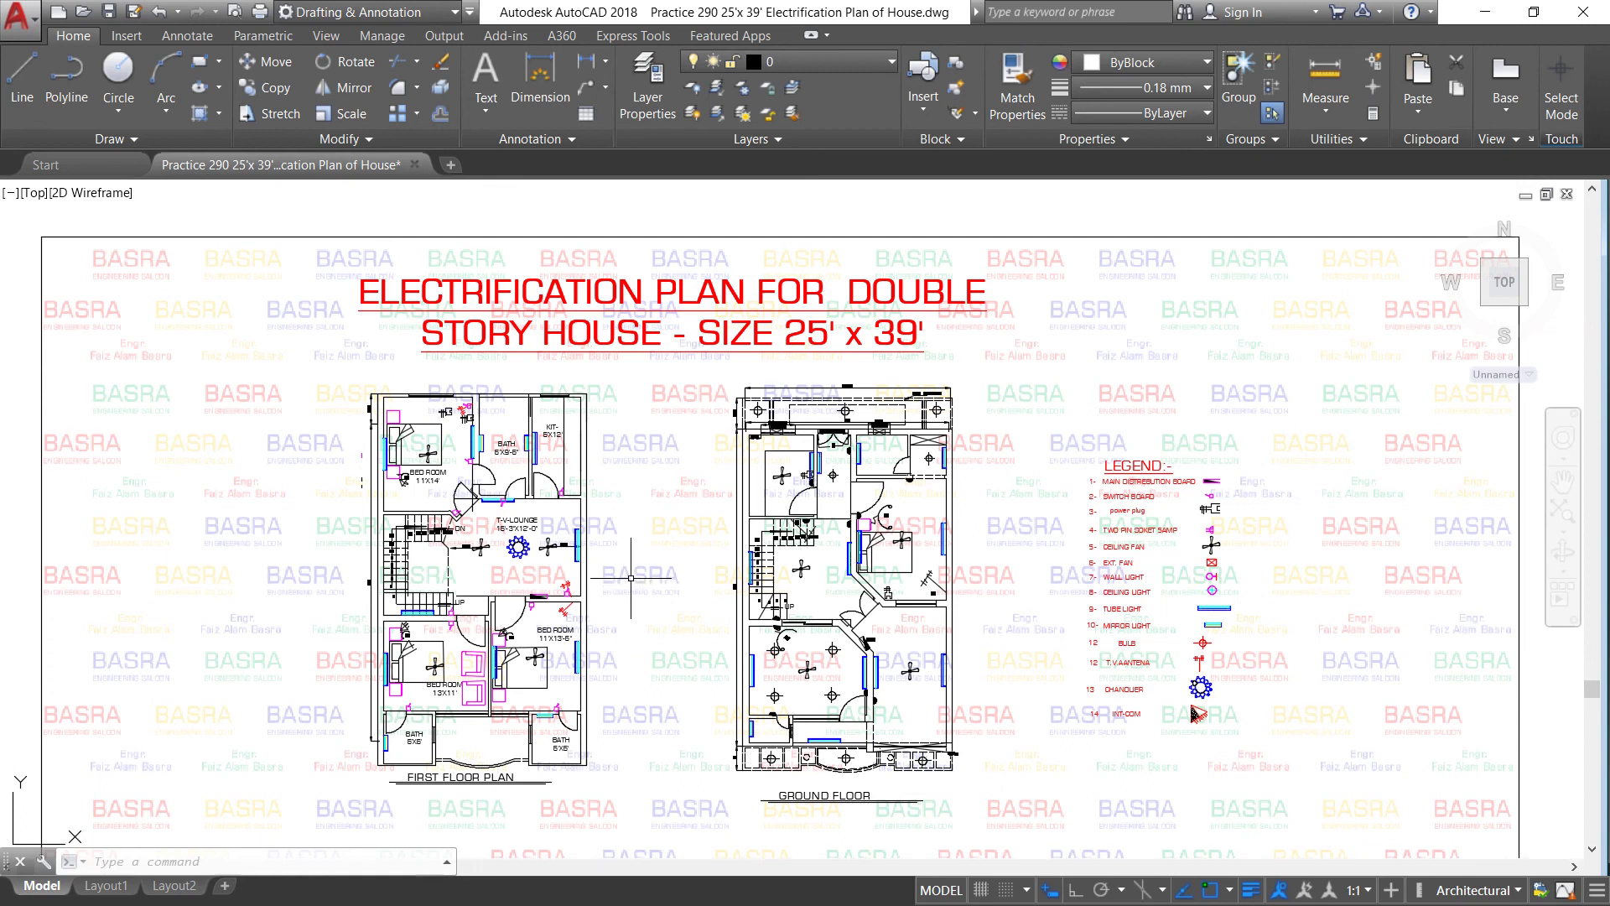
{"action": "scroll", "coordinate": [632, 570], "scroll_direction": "up", "scroll_amount": 2}
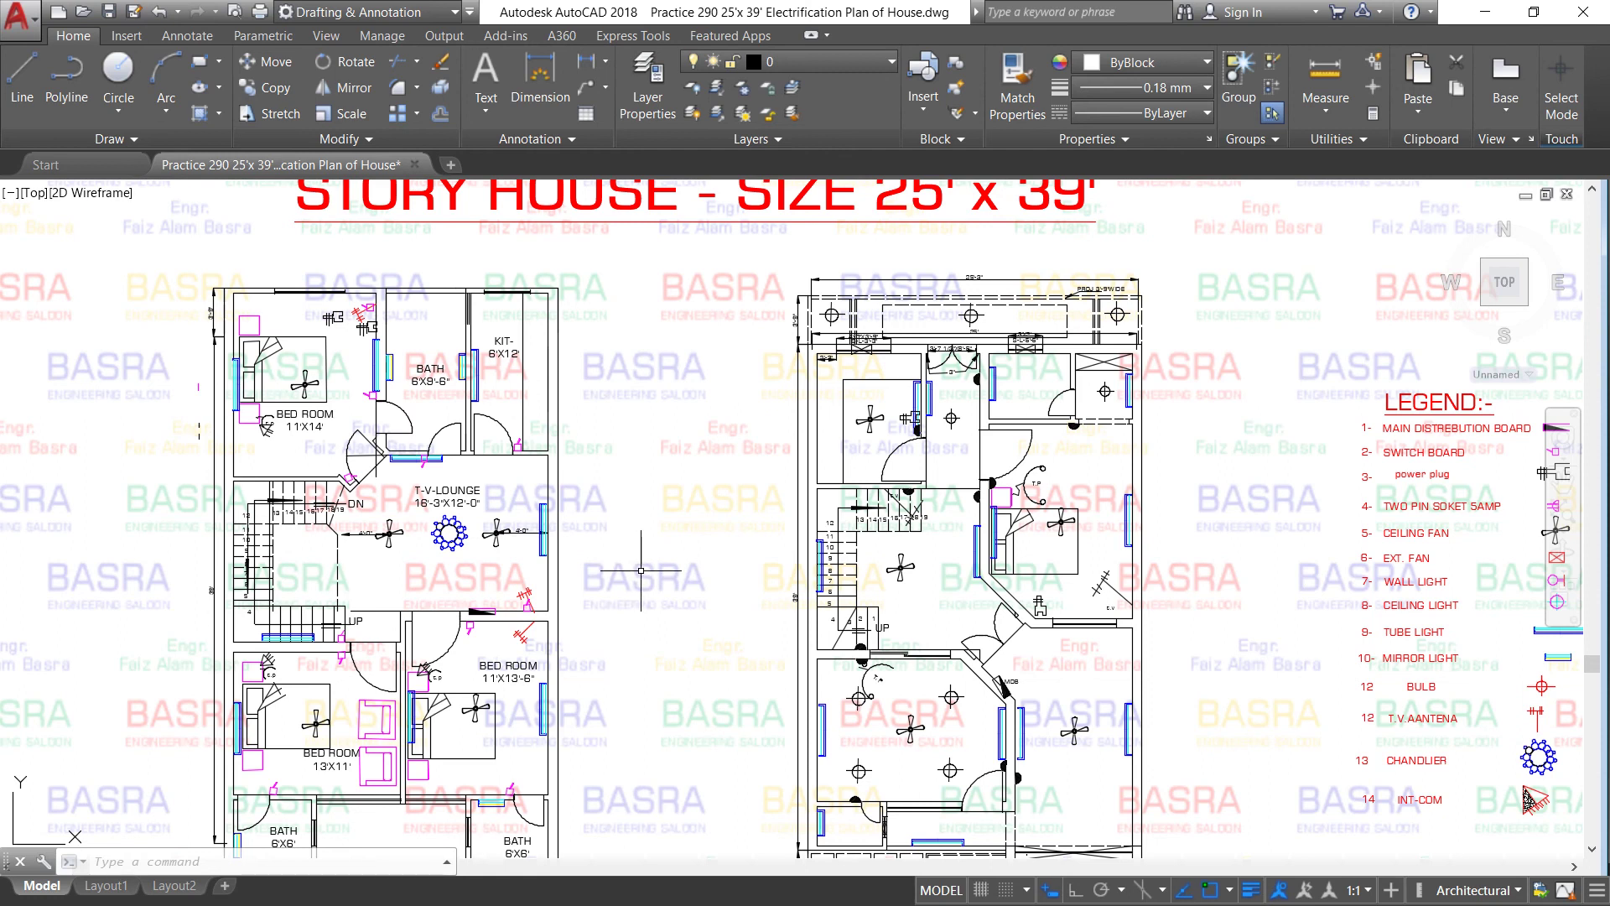
{"action": "scroll", "coordinate": [641, 571], "scroll_direction": "down", "scroll_amount": 2}
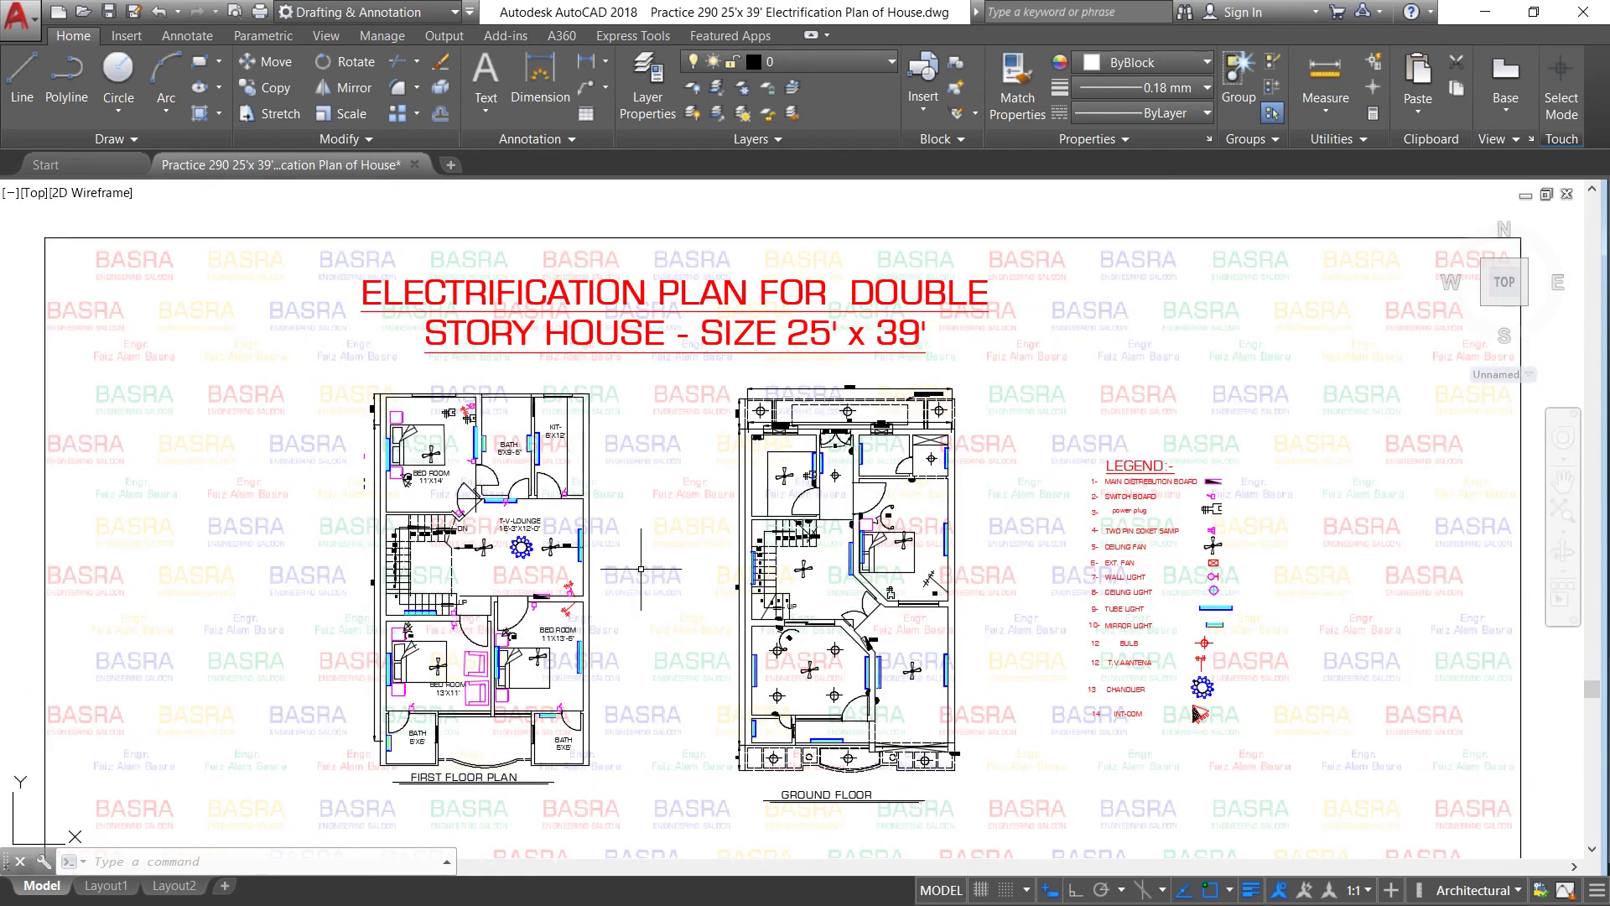